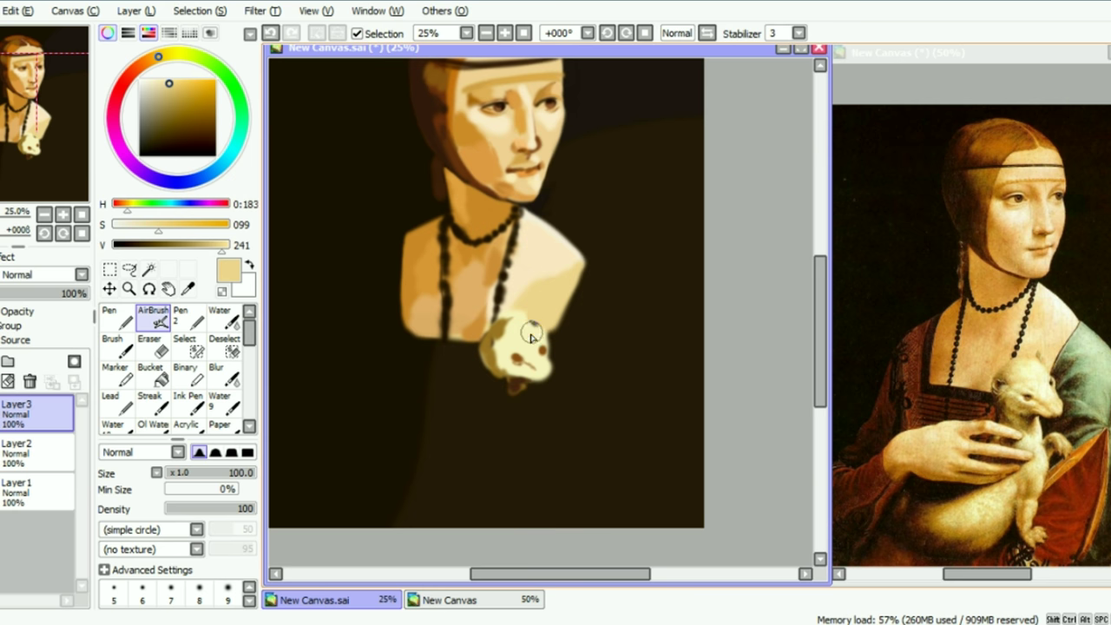
# Step: Shade the ermine's eyes, muzzle and crown with brown and cream tones sampled from the reference and the painting
pyautogui.rightClick(540, 349)
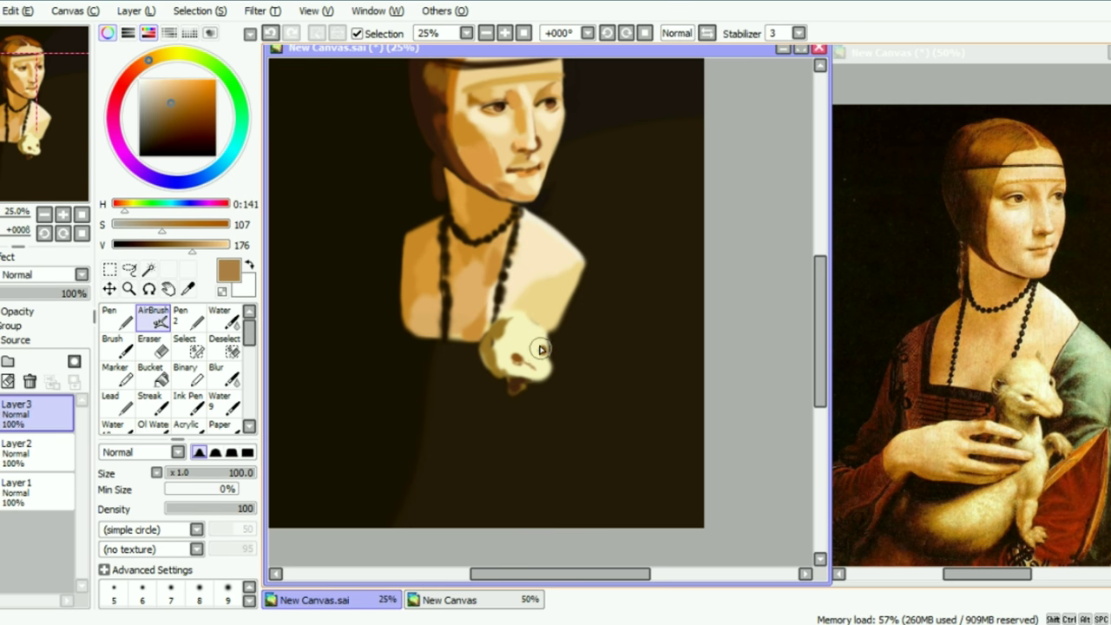
pyautogui.keyDown('alt'); pyautogui.click(1012, 405); pyautogui.keyUp('alt')
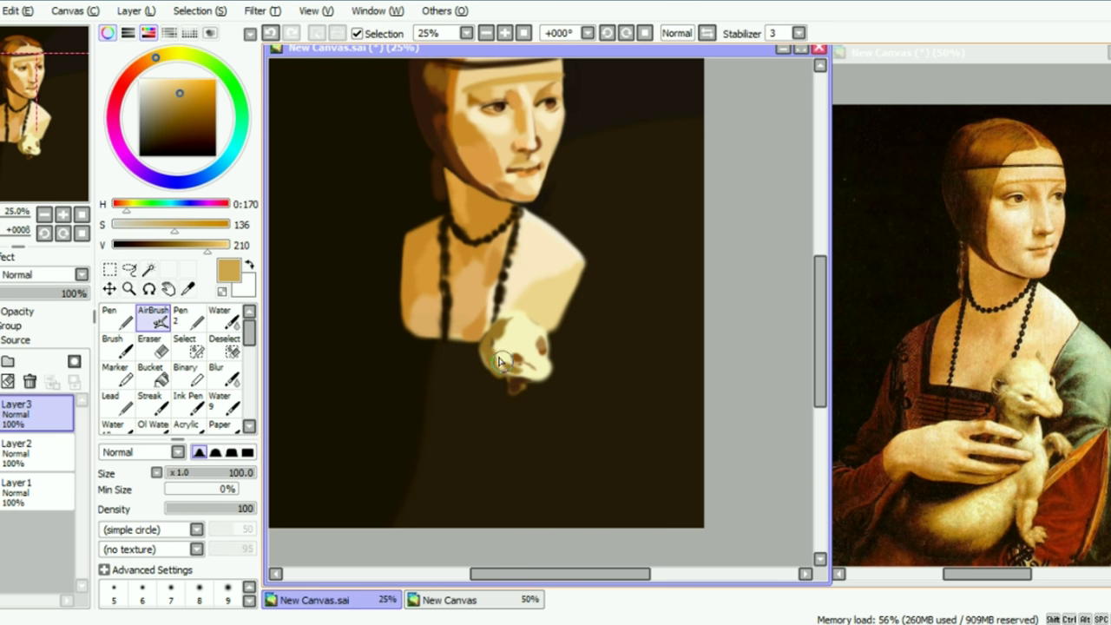
pyautogui.keyDown('alt'); pyautogui.click(546, 372); pyautogui.keyUp('alt')
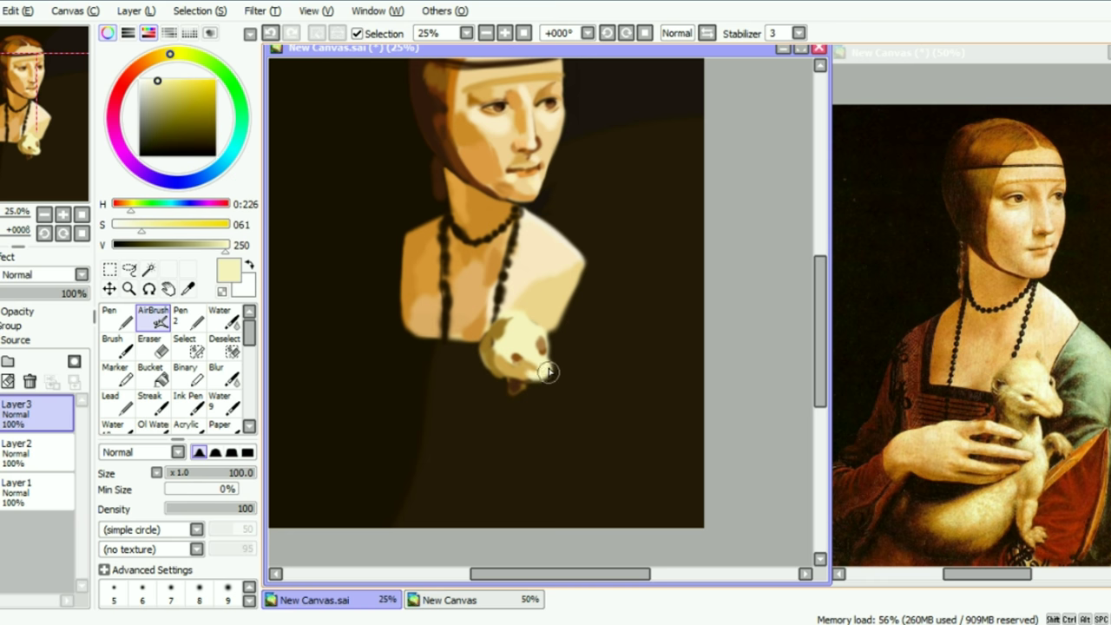
pyautogui.keyDown('alt'); pyautogui.click(494, 335); pyautogui.keyUp('alt')
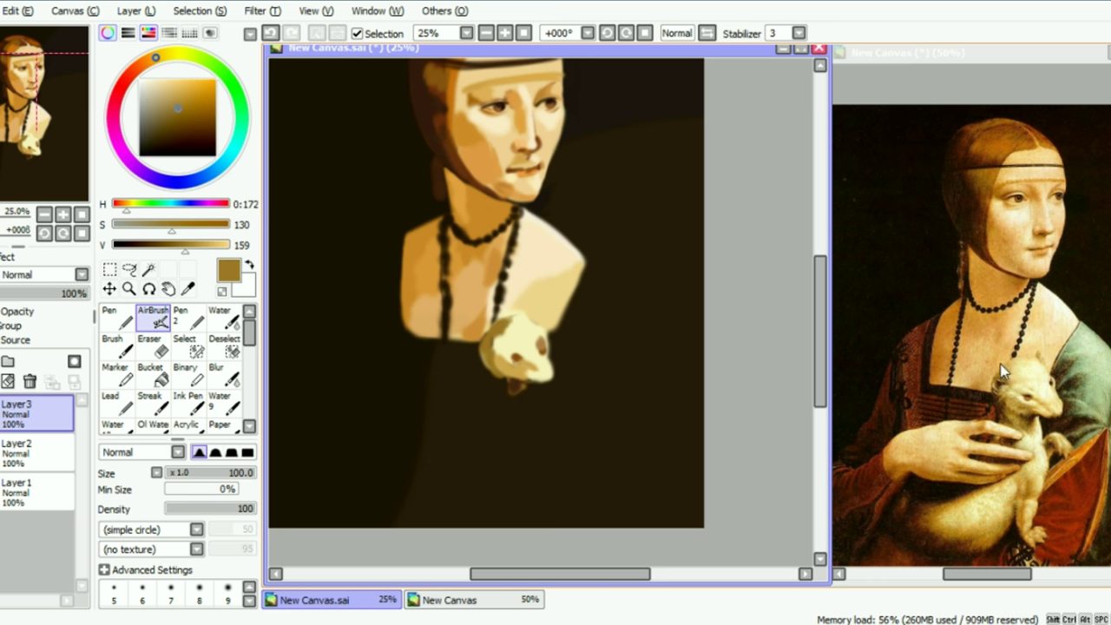
pyautogui.rightClick(1017, 378)
pyautogui.moveTo(519, 321)
pyautogui.mouseDown()
pyautogui.moveTo(502, 324)
pyautogui.moveTo(526, 320)
pyautogui.mouseUp()
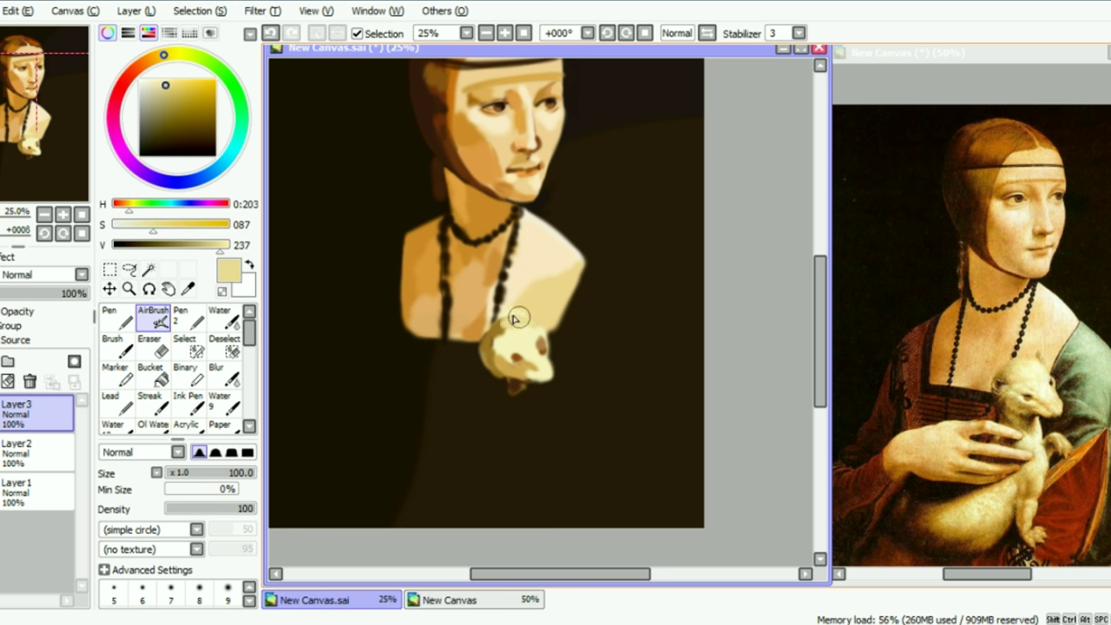
# Step: Tint the top of the ermine's head light tan and paint its ear dark brown with colours sampled from the reference
pyautogui.keyDown('alt'); pyautogui.click(1040, 359); pyautogui.keyUp('alt')
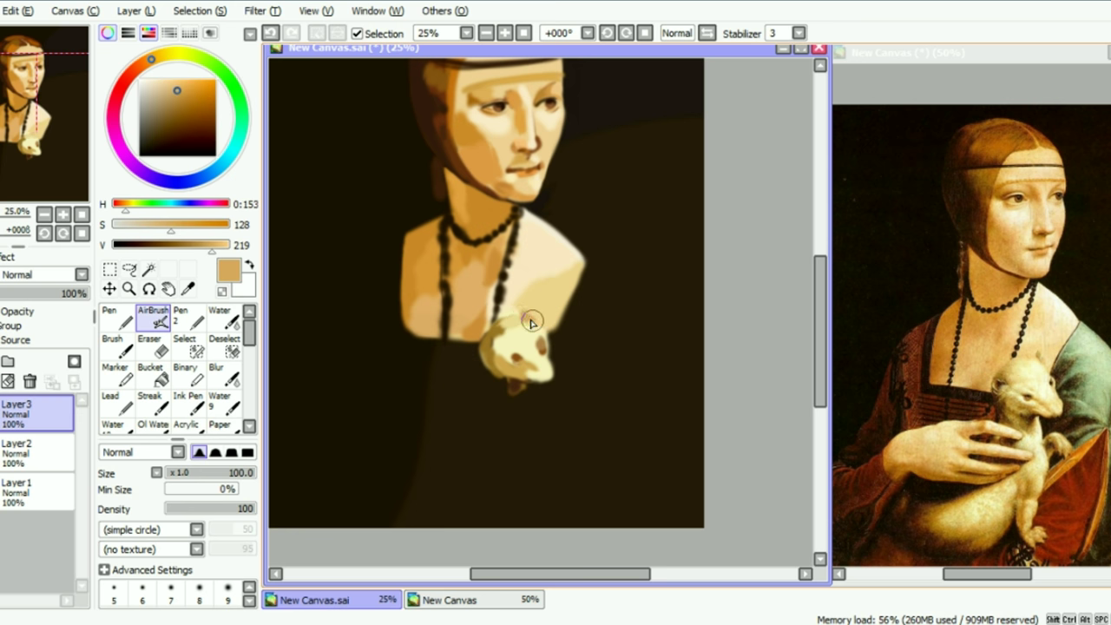
pyautogui.keyDown('alt'); pyautogui.click(1000, 390); pyautogui.keyUp('alt')
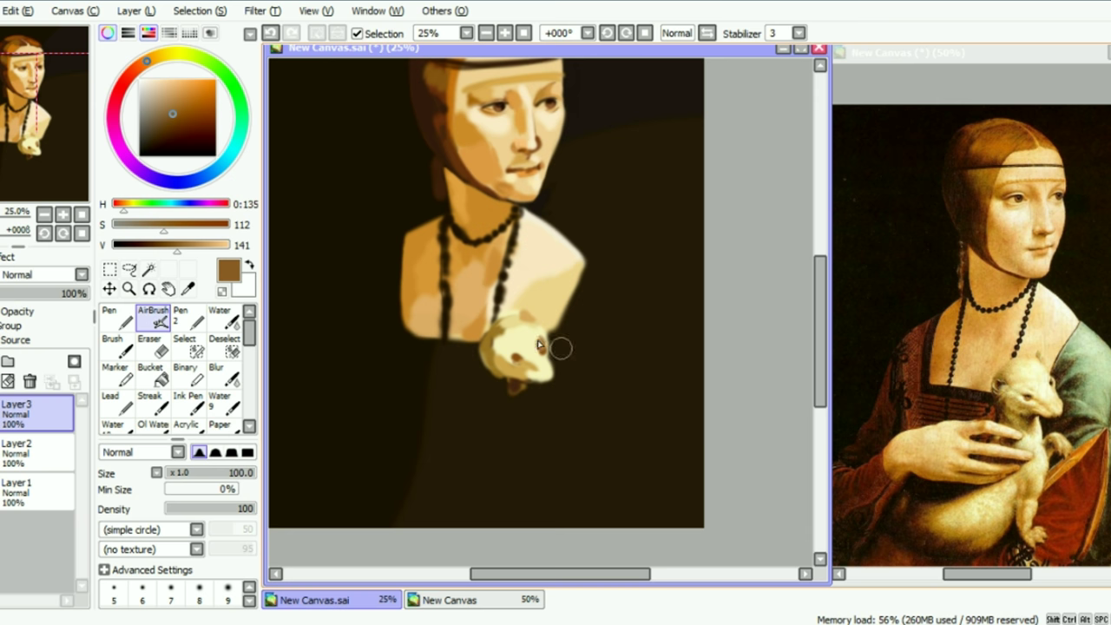
pyautogui.hotkey('ctrl', 'z')
pyautogui.keyDown('alt'); pyautogui.click(999, 394); pyautogui.keyUp('alt')
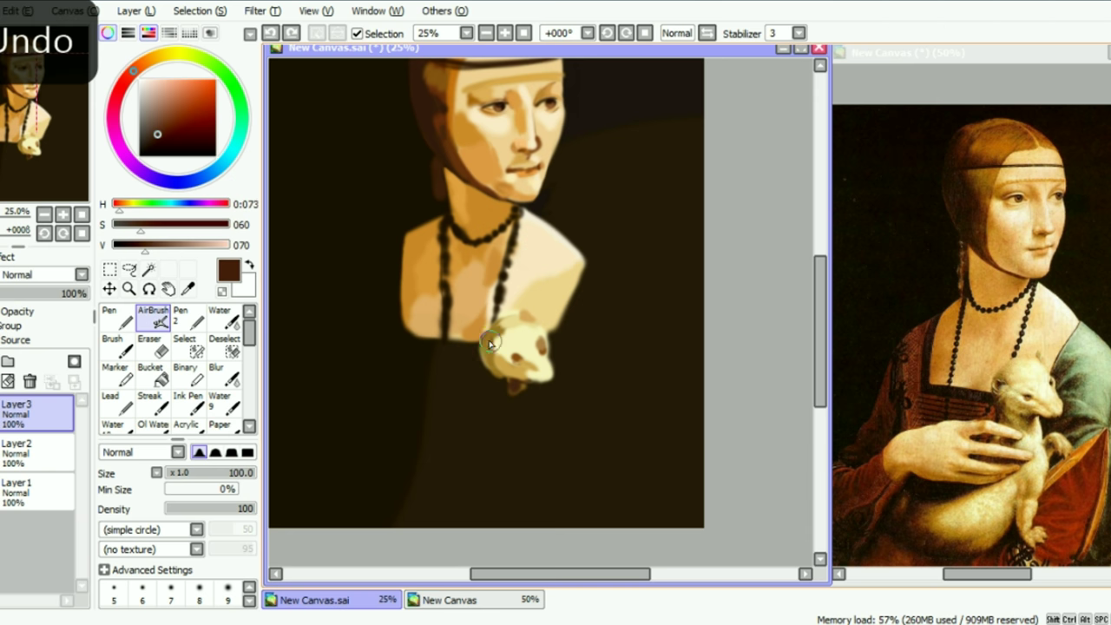
pyautogui.click(491, 343)
pyautogui.keyDown('alt'); pyautogui.click(998, 382); pyautogui.keyUp('alt')
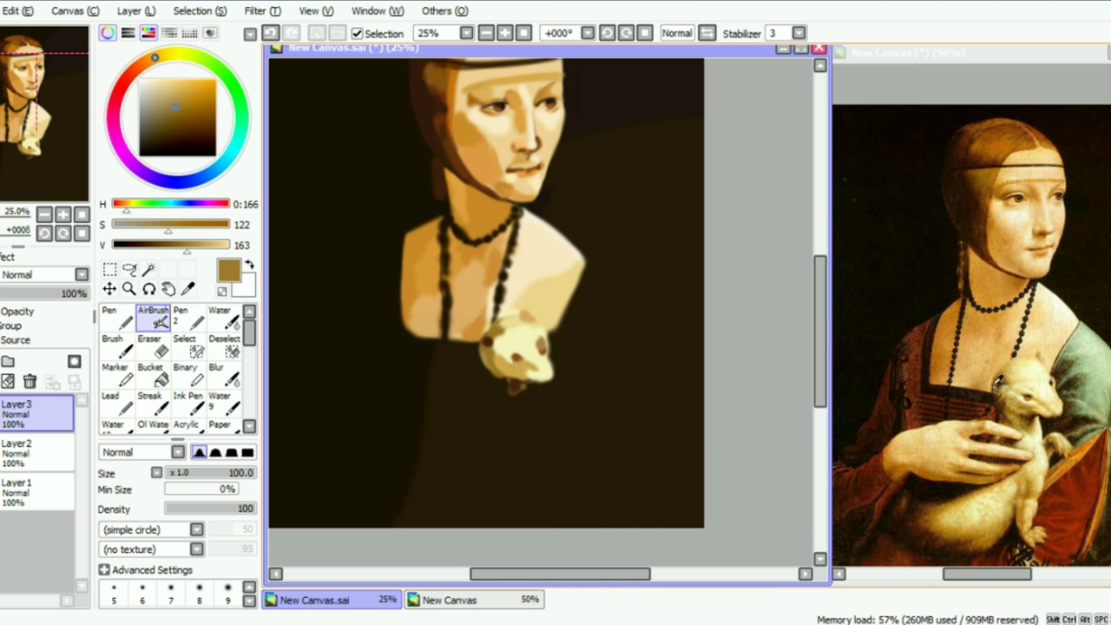
pyautogui.keyDown('alt'); pyautogui.click(998, 386); pyautogui.keyUp('alt')
pyautogui.hotkey('ctrl', 'z')
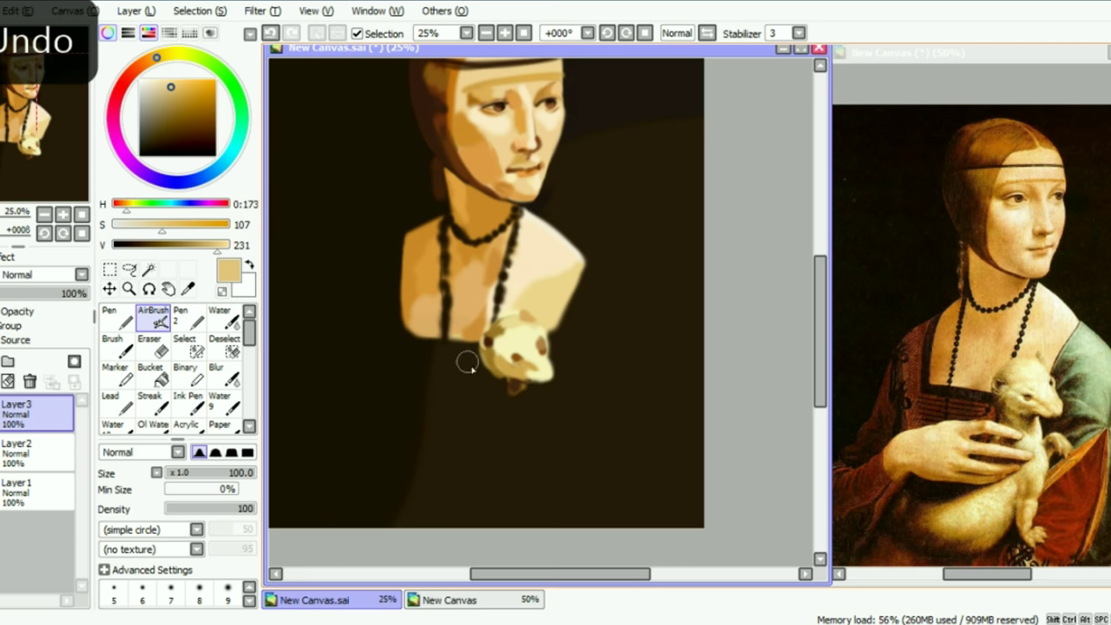
# Step: Paint a dark brown shadow beneath the ermine's jaw
pyautogui.keyDown('alt'); pyautogui.click(1004, 399); pyautogui.keyUp('alt')
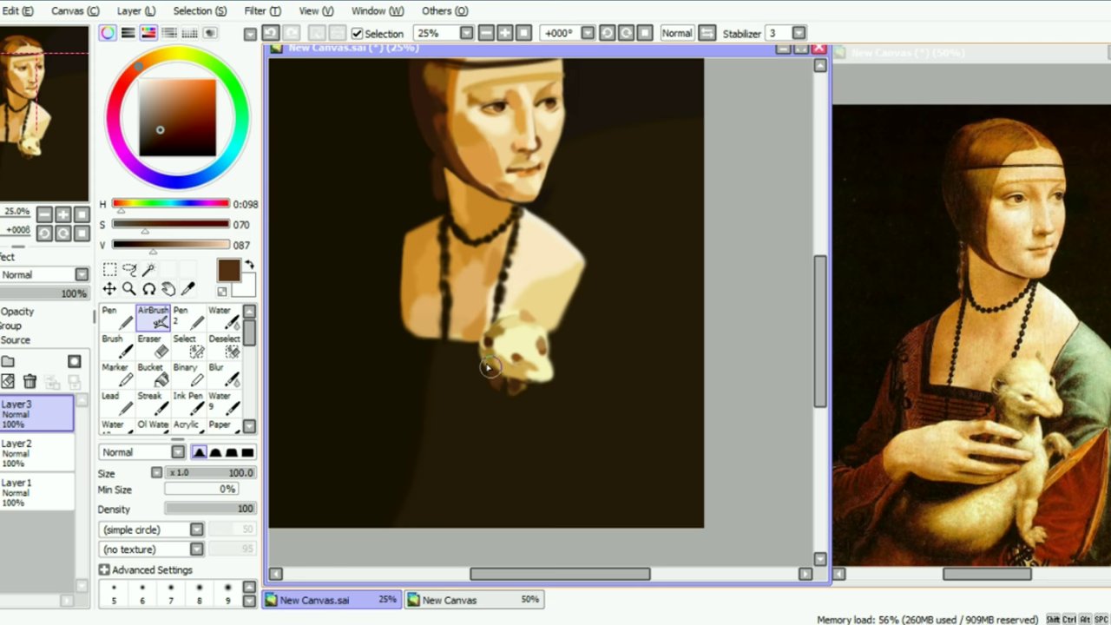
pyautogui.hotkey('ctrl', 'z')
pyautogui.keyDown('alt'); pyautogui.click(1012, 410); pyautogui.keyUp('alt')
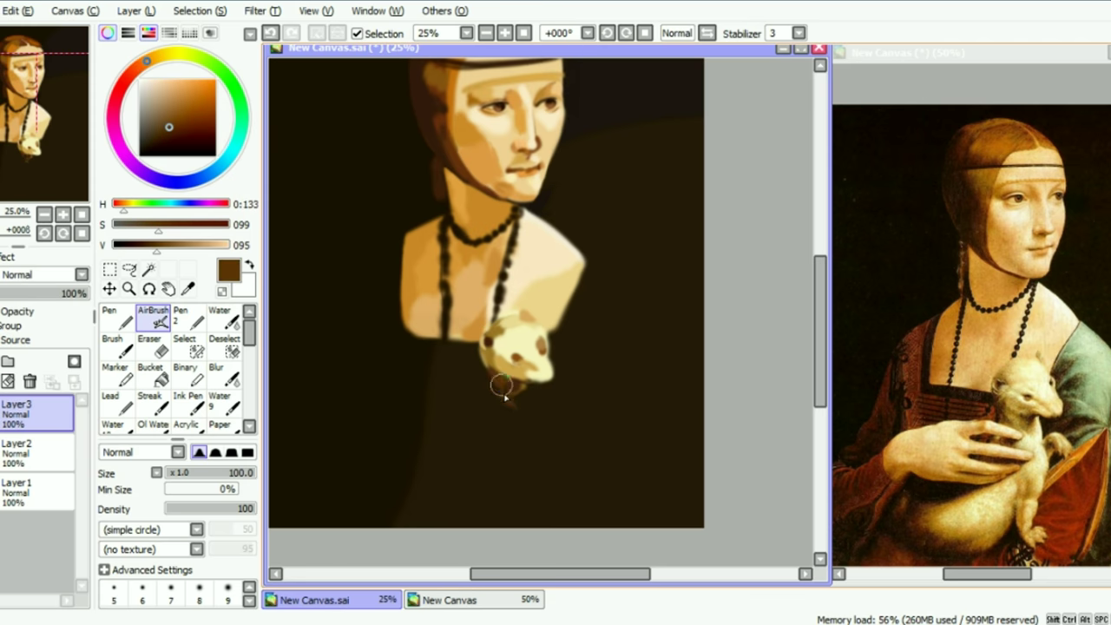
# Step: Block in the ermine's chest and body below the head with sampled cream and tan tones
pyautogui.keyDown('alt'); pyautogui.click(924, 399); pyautogui.keyUp('alt')
pyautogui.moveTo(507, 387)
pyautogui.mouseDown()
pyautogui.moveTo(567, 395)
pyautogui.moveTo(523, 399)
pyautogui.moveTo(526, 391)
pyautogui.moveTo(525, 405)
pyautogui.moveTo(524, 388)
pyautogui.moveTo(481, 386)
pyautogui.moveTo(491, 387)
pyautogui.moveTo(496, 412)
pyautogui.moveTo(489, 371)
pyautogui.moveTo(491, 390)
pyautogui.moveTo(536, 386)
pyautogui.moveTo(521, 429)
pyautogui.moveTo(490, 399)
pyautogui.moveTo(497, 417)
pyautogui.moveTo(489, 390)
pyautogui.moveTo(475, 425)
pyautogui.moveTo(525, 420)
pyautogui.moveTo(519, 436)
pyautogui.moveTo(530, 436)
pyautogui.moveTo(497, 446)
pyautogui.moveTo(527, 456)
pyautogui.moveTo(504, 470)
pyautogui.mouseUp()
pyautogui.keyDown('alt'); pyautogui.click(1045, 443); pyautogui.keyUp('alt')
pyautogui.keyDown('alt'); pyautogui.click(492, 399); pyautogui.keyUp('alt')
pyautogui.keyDown('alt'); pyautogui.click(525, 420); pyautogui.keyUp('alt')
pyautogui.keyDown('alt'); pyautogui.click(497, 432); pyautogui.keyUp('alt')
pyautogui.keyDown('alt'); pyautogui.click(492, 421); pyautogui.keyUp('alt')
# Step: Build up the ermine's shoulder and extend its forelegs down to the paws in cream and ochre tones
pyautogui.moveTo(10, 158); pyautogui.dragTo(19, 171)
pyautogui.moveTo(502, 396)
pyautogui.mouseDown()
pyautogui.moveTo(531, 407)
pyautogui.moveTo(518, 412)
pyautogui.moveTo(519, 395)
pyautogui.moveTo(523, 423)
pyautogui.moveTo(525, 365)
pyautogui.moveTo(536, 371)
pyautogui.moveTo(538, 395)
pyautogui.moveTo(526, 435)
pyautogui.mouseUp()
pyautogui.keyDown('alt'); pyautogui.click(526, 395); pyautogui.keyUp('alt')
pyautogui.keyDown('alt'); pyautogui.click(515, 404); pyautogui.keyUp('alt')
pyautogui.moveTo(35, 149); pyautogui.dragTo(37, 130)
pyautogui.keyDown('alt'); pyautogui.click(1042, 495); pyautogui.keyUp('alt')
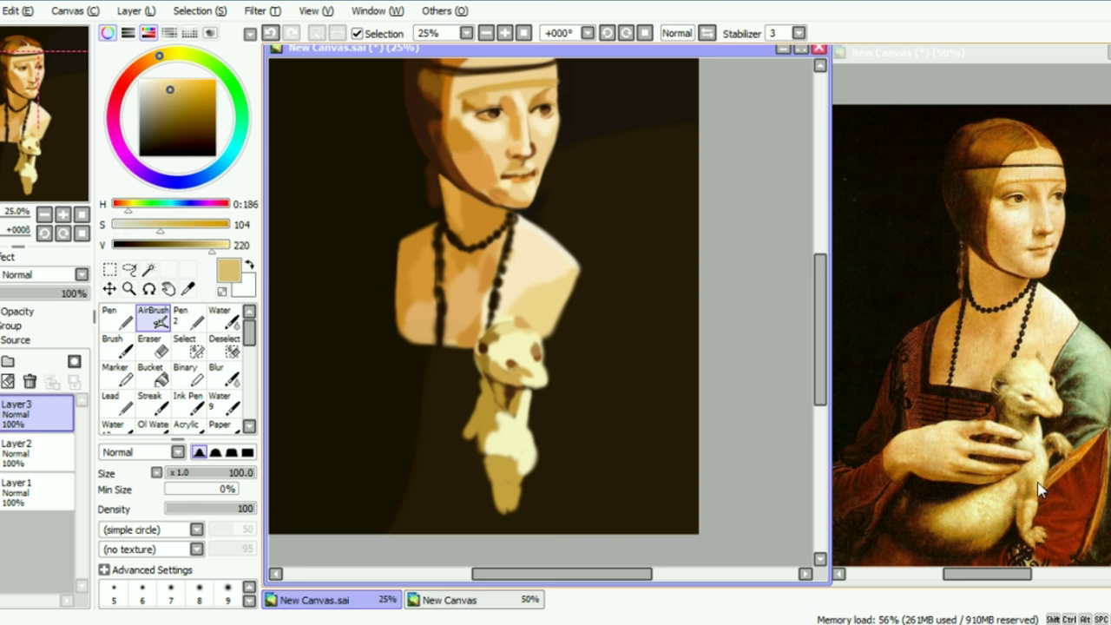
pyautogui.moveTo(499, 479); pyautogui.dragTo(509, 529)
# Step: Merge Layer3 down into Layer2 and move the whole figure slightly upward with a transform
pyautogui.hotkey('ctrl', 'e')
pyautogui.hotkey('ctrl', 't')
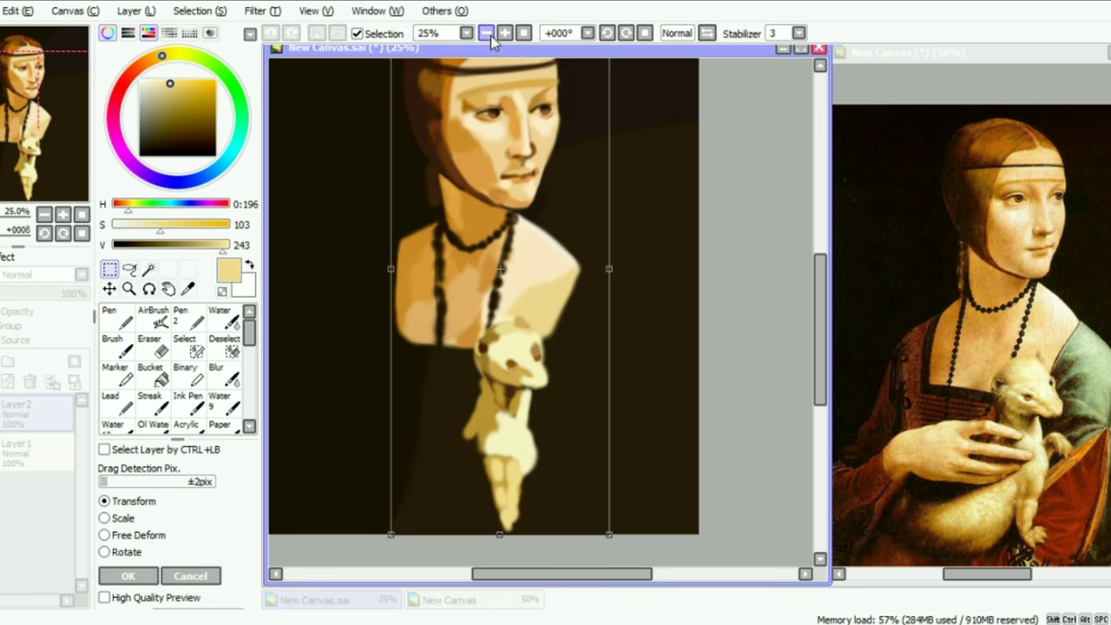
pyautogui.scroll(-1, 577, 125)
pyautogui.moveTo(543, 174); pyautogui.dragTo(545, 151)
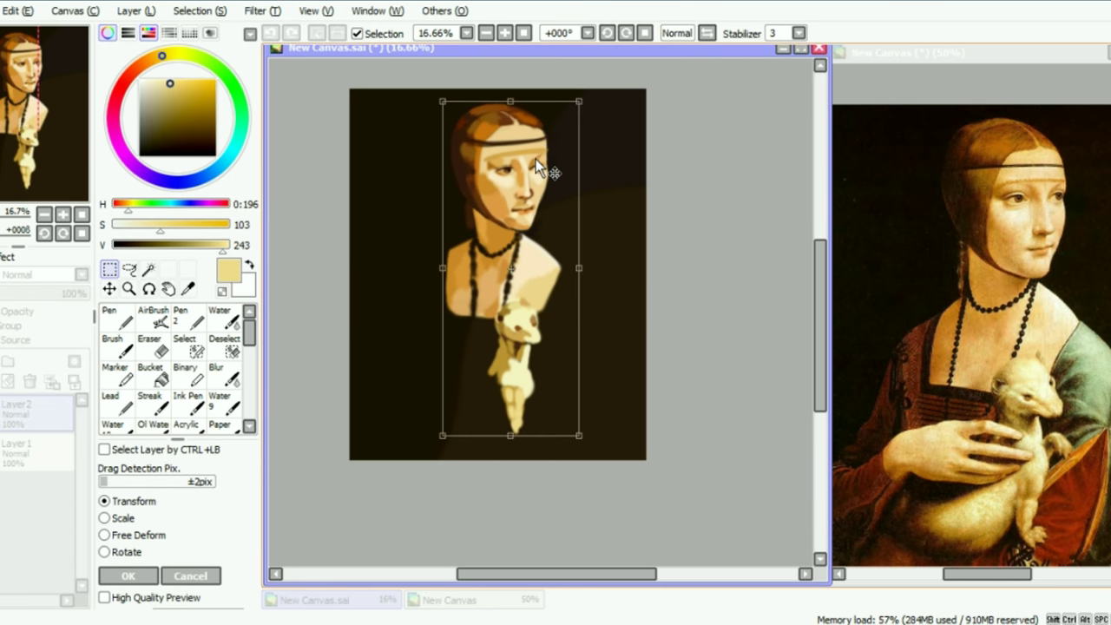
pyautogui.press('Return')
# Step: Airbrush the pale green sleeve from the bare shoulder down beside the ermine, using the sleeve colour from the reference
pyautogui.rightClick(936, 358)
pyautogui.rightClick(1087, 332)
pyautogui.click(504, 33)
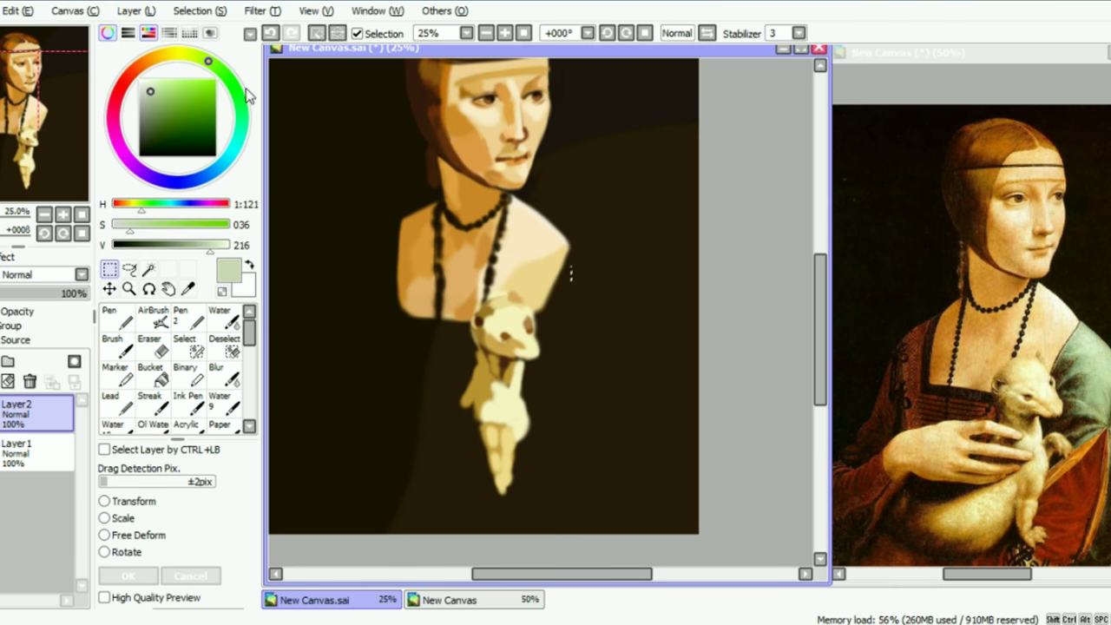
pyautogui.click(153, 317)
pyautogui.moveTo(552, 294)
pyautogui.mouseDown()
pyautogui.moveTo(572, 244)
pyautogui.moveTo(598, 351)
pyautogui.moveTo(600, 324)
pyautogui.moveTo(570, 266)
pyautogui.moveTo(567, 309)
pyautogui.moveTo(567, 288)
pyautogui.moveTo(538, 318)
pyautogui.moveTo(544, 358)
pyautogui.moveTo(527, 375)
pyautogui.moveTo(538, 317)
pyautogui.mouseUp()
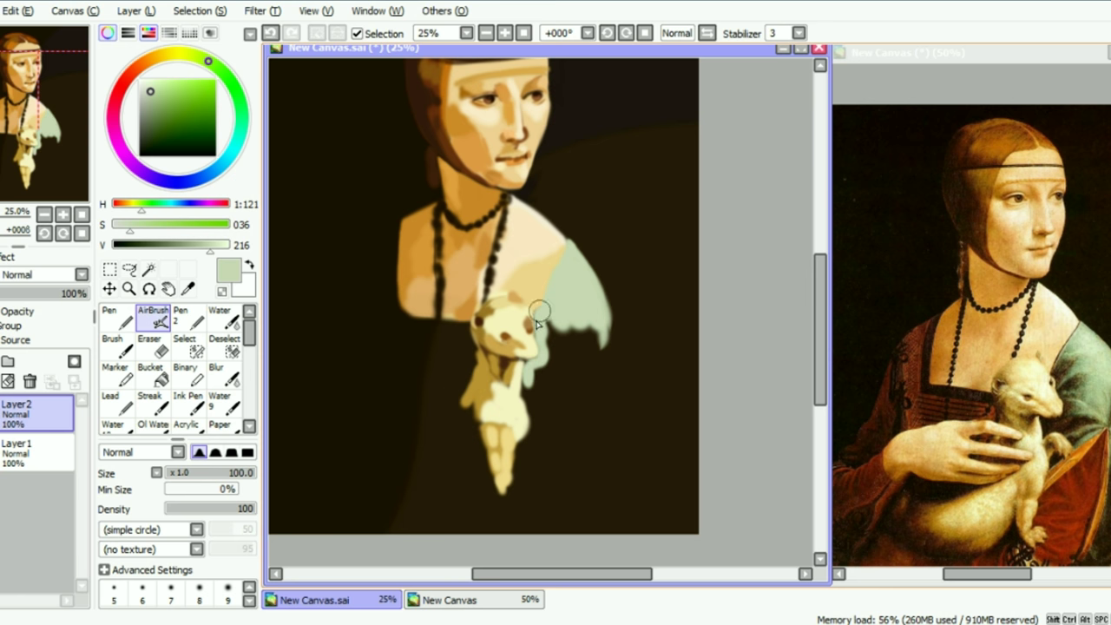
pyautogui.moveTo(548, 355)
pyautogui.mouseDown()
pyautogui.moveTo(563, 379)
pyautogui.moveTo(529, 407)
pyautogui.moveTo(564, 359)
pyautogui.moveTo(532, 419)
pyautogui.moveTo(522, 400)
pyautogui.moveTo(530, 409)
pyautogui.mouseUp()
# Step: Paint the orange lining edges beneath the sleeve as two strokes spreading from a peak beside the ermine
pyautogui.keyDown('alt'); pyautogui.click(1076, 447); pyautogui.keyUp('alt')
pyautogui.rightClick(523, 402)
pyautogui.rightClick(553, 379)
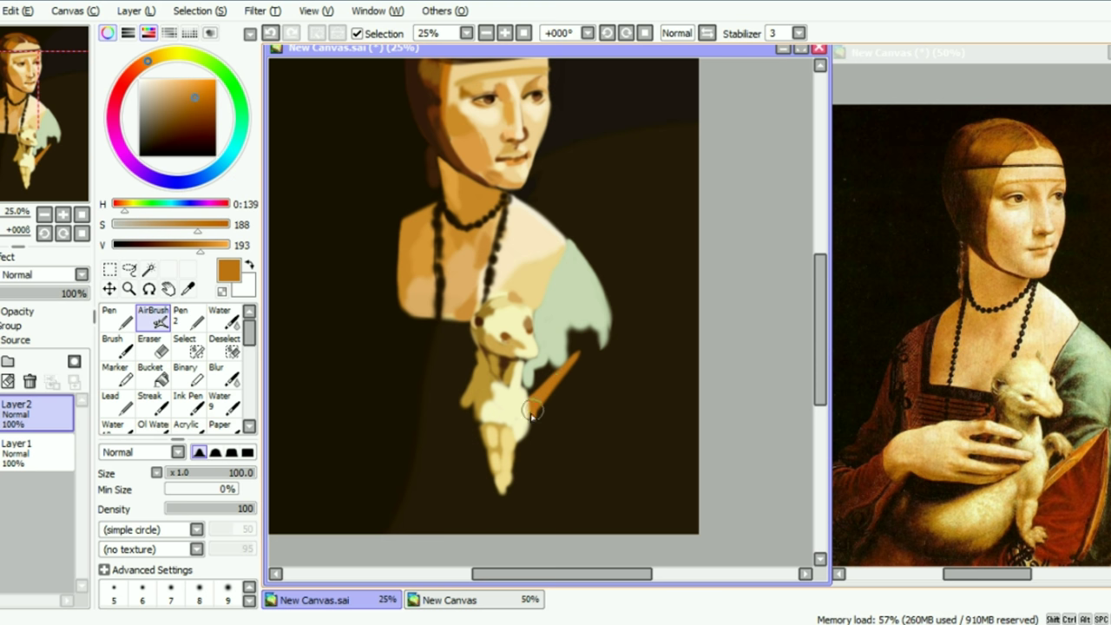
pyautogui.moveTo(576, 349); pyautogui.dragTo(599, 479)
# Step: Fill the gaps above the orange lining with pale green and extend the sleeve down along its outer edge
pyautogui.rightClick(576, 314)
pyautogui.moveTo(579, 323); pyautogui.dragTo(533, 386)
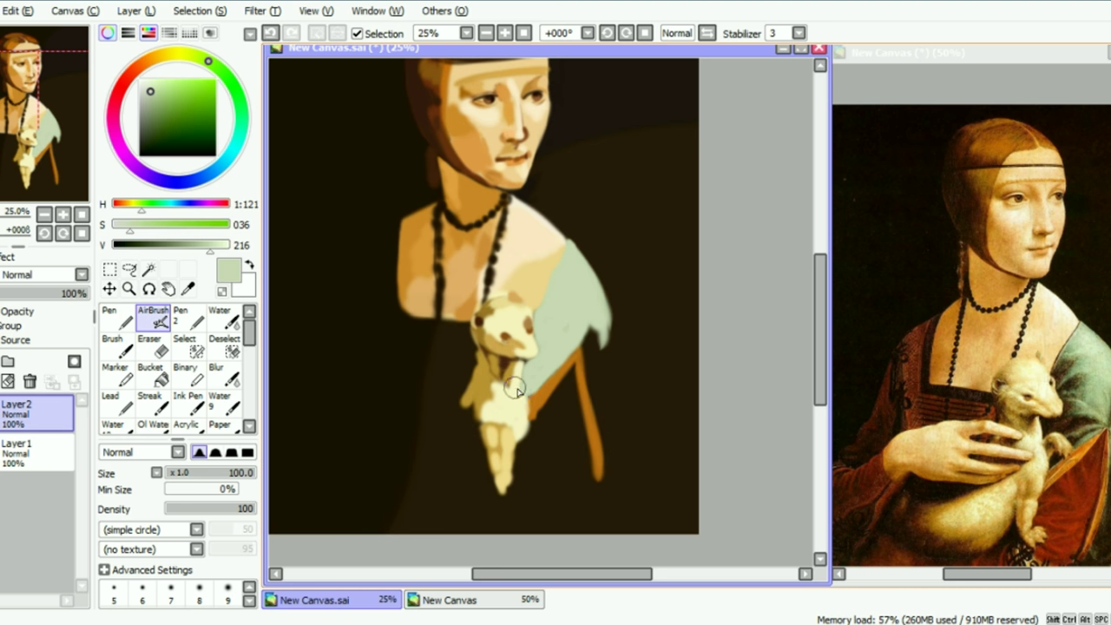
pyautogui.moveTo(570, 335)
pyautogui.mouseDown()
pyautogui.moveTo(604, 332)
pyautogui.moveTo(587, 325)
pyautogui.moveTo(595, 303)
pyautogui.moveTo(607, 304)
pyautogui.moveTo(612, 393)
pyautogui.mouseUp()
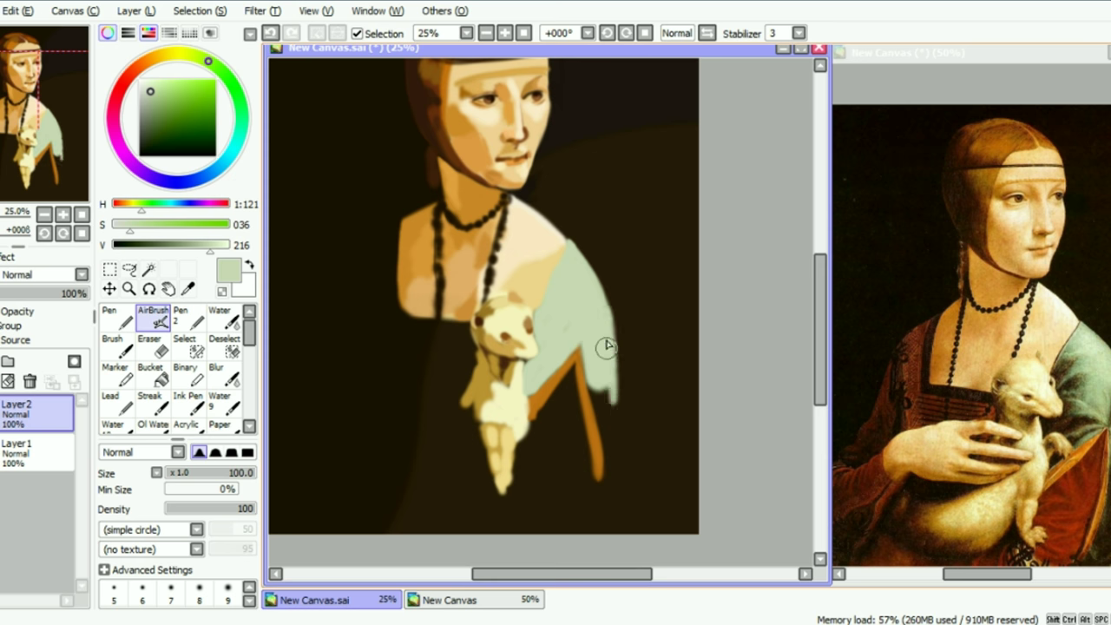
pyautogui.hotkey('ctrl', 'z')
pyautogui.moveTo(609, 308); pyautogui.dragTo(611, 442)
pyautogui.moveTo(608, 369)
pyautogui.mouseDown()
pyautogui.moveTo(595, 367)
pyautogui.moveTo(605, 441)
pyautogui.mouseUp()
pyautogui.hotkey('ctrl', 'z')
pyautogui.moveTo(590, 343); pyautogui.dragTo(611, 471)
# Step: Shade the inner part of the sleeve next to the ermine with a darker green sampled from the reference
pyautogui.rightClick(1101, 402)
pyautogui.rightClick(1077, 395)
pyautogui.moveTo(565, 346)
pyautogui.mouseDown()
pyautogui.moveTo(539, 348)
pyautogui.moveTo(562, 253)
pyautogui.moveTo(577, 241)
pyautogui.moveTo(550, 282)
pyautogui.moveTo(567, 258)
pyautogui.moveTo(549, 298)
pyautogui.moveTo(586, 216)
pyautogui.moveTo(541, 308)
pyautogui.moveTo(541, 341)
pyautogui.moveTo(555, 281)
pyautogui.moveTo(554, 300)
pyautogui.moveTo(572, 278)
pyautogui.moveTo(573, 322)
pyautogui.moveTo(545, 337)
pyautogui.moveTo(576, 345)
pyautogui.moveTo(584, 325)
pyautogui.moveTo(572, 316)
pyautogui.moveTo(581, 341)
pyautogui.moveTo(547, 369)
pyautogui.moveTo(554, 351)
pyautogui.moveTo(545, 347)
pyautogui.moveTo(533, 384)
pyautogui.mouseUp()
pyautogui.rightClick(1098, 347)
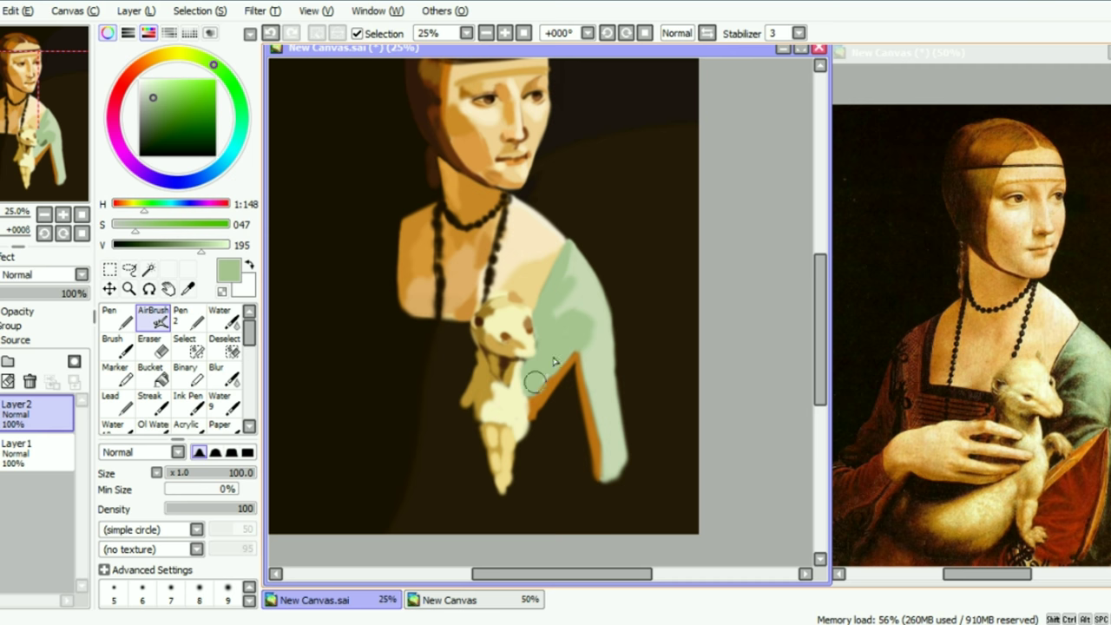
# Step: Paint dark brown fold marks on the sleeve beside the ermine's head
pyautogui.rightClick(1066, 387)
pyautogui.moveTo(531, 318); pyautogui.dragTo(555, 251)
pyautogui.hotkey('ctrl', 'z')
pyautogui.moveTo(531, 318)
pyautogui.mouseDown()
pyautogui.moveTo(538, 277)
pyautogui.moveTo(563, 248)
pyautogui.moveTo(532, 341)
pyautogui.moveTo(546, 309)
pyautogui.moveTo(536, 325)
pyautogui.moveTo(560, 322)
pyautogui.moveTo(535, 343)
pyautogui.moveTo(558, 298)
pyautogui.moveTo(556, 332)
pyautogui.mouseUp()
pyautogui.hotkey('ctrl', 'z')
pyautogui.hotkey('ctrl', 'z')
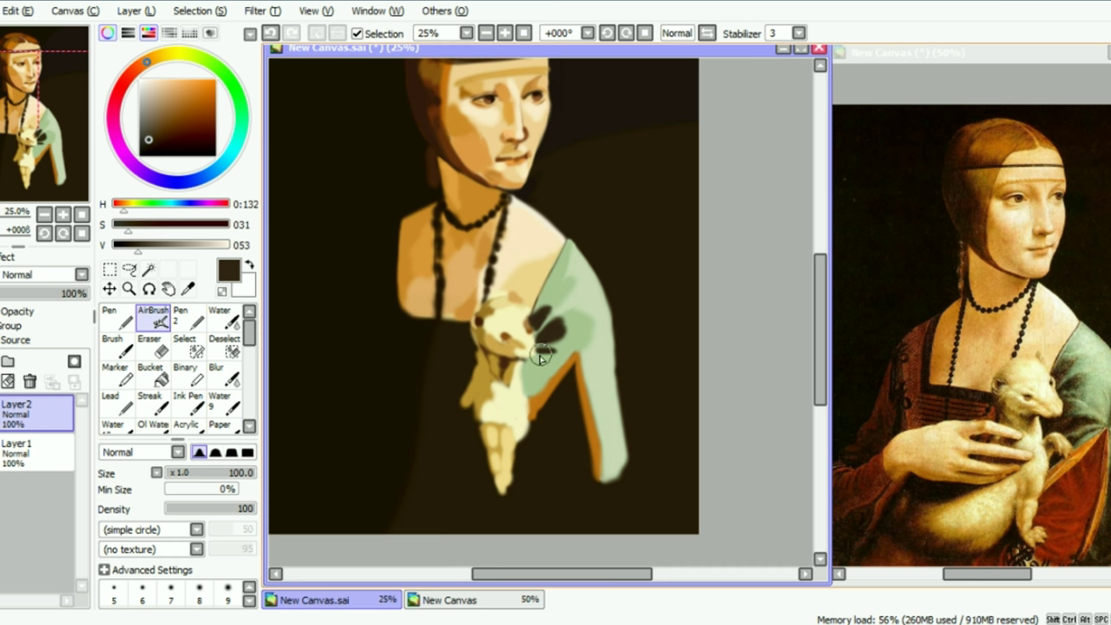
# Step: Rework the sleeve folds beside the ermine with olive brown and green strokes reaching down to the orange lining
pyautogui.moveTo(570, 361)
pyautogui.mouseDown()
pyautogui.moveTo(533, 369)
pyautogui.moveTo(542, 368)
pyautogui.moveTo(535, 390)
pyautogui.moveTo(554, 361)
pyautogui.moveTo(519, 402)
pyautogui.moveTo(558, 383)
pyautogui.moveTo(532, 417)
pyautogui.mouseUp()
pyautogui.rightClick(559, 381)
pyautogui.rightClick(1069, 405)
pyautogui.hotkey('ctrl', 'z')
pyautogui.moveTo(557, 352)
pyautogui.mouseDown()
pyautogui.moveTo(569, 318)
pyautogui.moveTo(544, 302)
pyautogui.mouseUp()
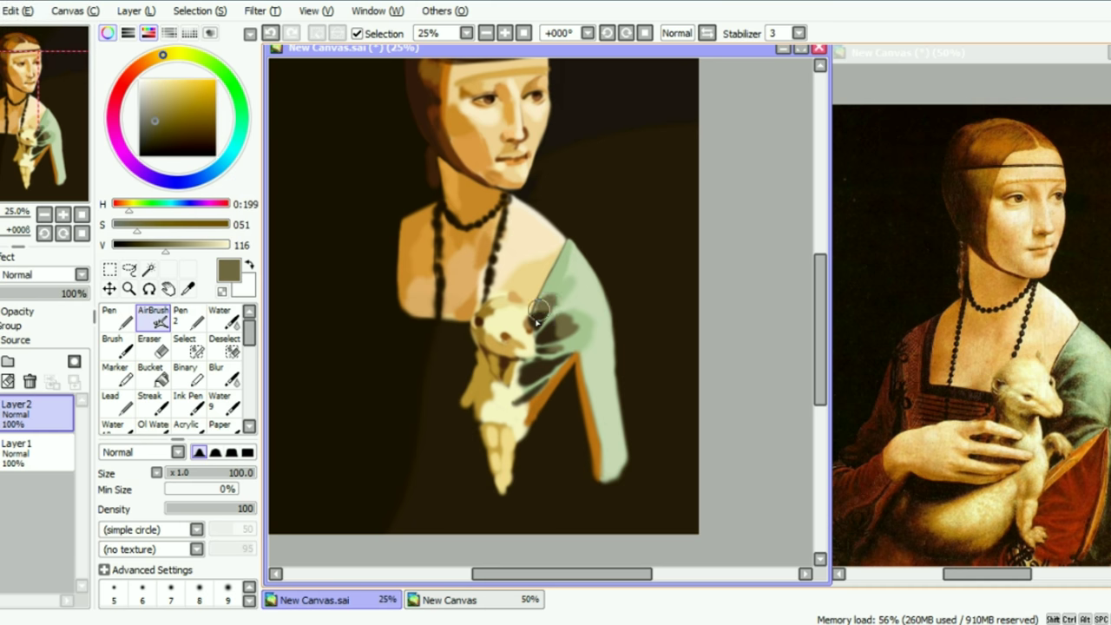
pyautogui.moveTo(554, 359)
pyautogui.mouseDown()
pyautogui.moveTo(529, 390)
pyautogui.moveTo(534, 348)
pyautogui.moveTo(521, 313)
pyautogui.moveTo(527, 377)
pyautogui.moveTo(515, 382)
pyautogui.moveTo(518, 371)
pyautogui.moveTo(515, 429)
pyautogui.moveTo(525, 401)
pyautogui.mouseUp()
pyautogui.rightClick(529, 353)
pyautogui.hotkey('ctrl', 'z')
# Step: Touch up the ermine's face and chest edges against the sleeve with sampled cream tones
pyautogui.rightClick(527, 324)
pyautogui.keyDown('alt'); pyautogui.click(528, 323); pyautogui.keyUp('alt')
pyautogui.rightClick(514, 417)
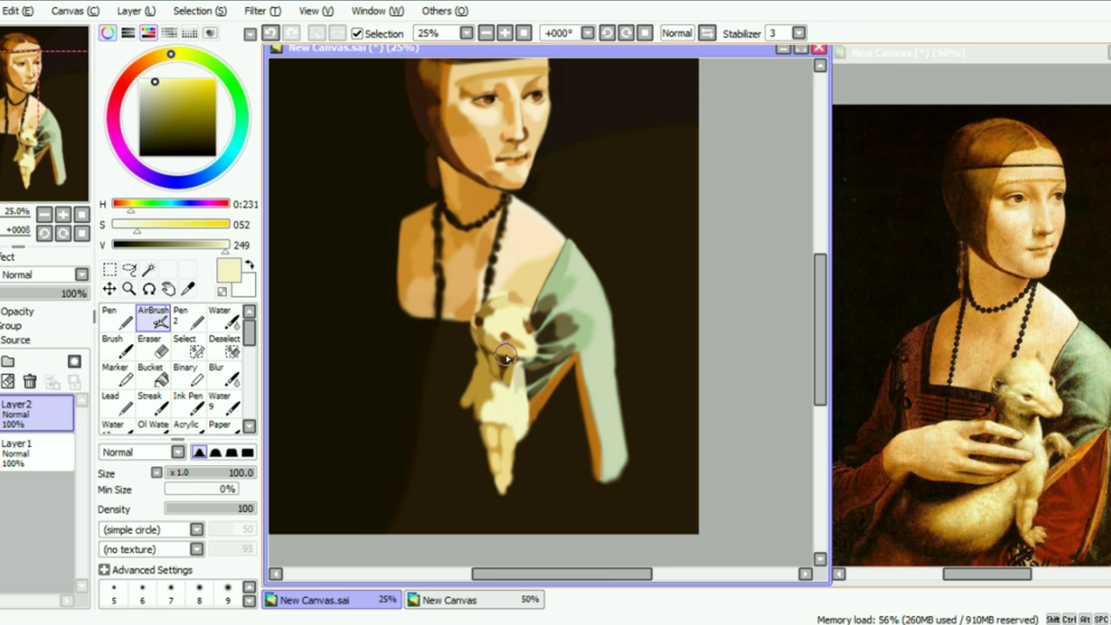
# Step: Add bright orange highlights along both lining edges and taper the outer one to a point
pyautogui.rightClick(563, 388)
pyautogui.moveTo(534, 420)
pyautogui.mouseDown()
pyautogui.moveTo(545, 381)
pyautogui.moveTo(548, 395)
pyautogui.moveTo(574, 363)
pyautogui.moveTo(578, 372)
pyautogui.moveTo(577, 360)
pyautogui.moveTo(529, 427)
pyautogui.moveTo(554, 387)
pyautogui.mouseUp()
pyautogui.keyDown('alt'); pyautogui.click(1095, 460); pyautogui.keyUp('alt')
pyautogui.moveTo(599, 447); pyautogui.dragTo(590, 422)
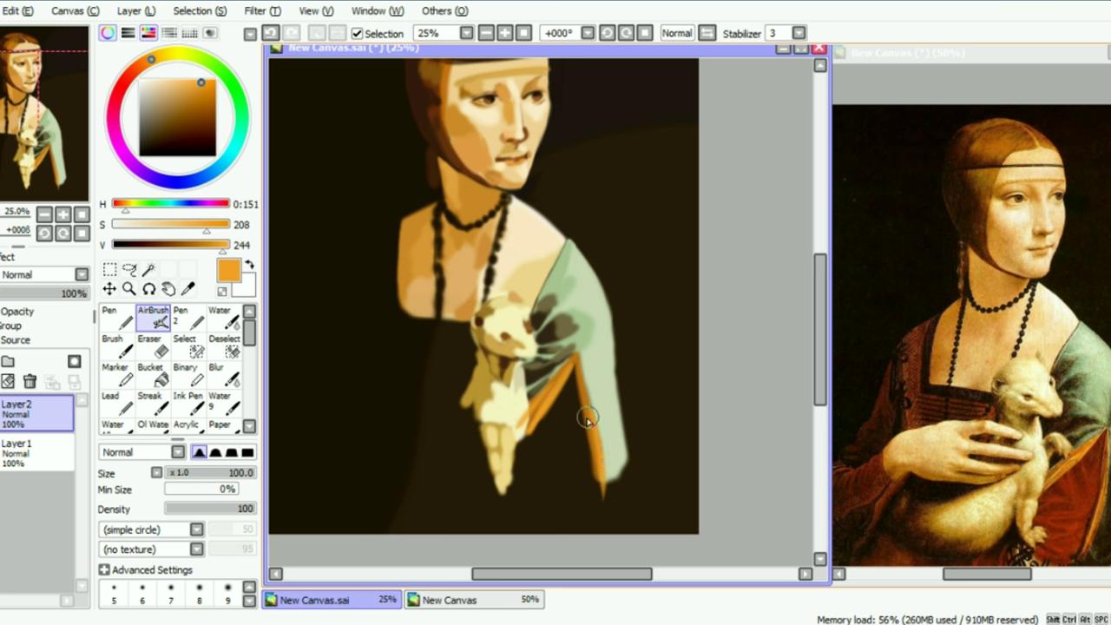
# Step: Darken the inside of the lower sleeve with near-black brown, leaving a thin pale green outer edge
pyautogui.keyDown('alt'); pyautogui.click(1028, 470); pyautogui.keyUp('alt')
pyautogui.moveTo(595, 383); pyautogui.dragTo(601, 405)
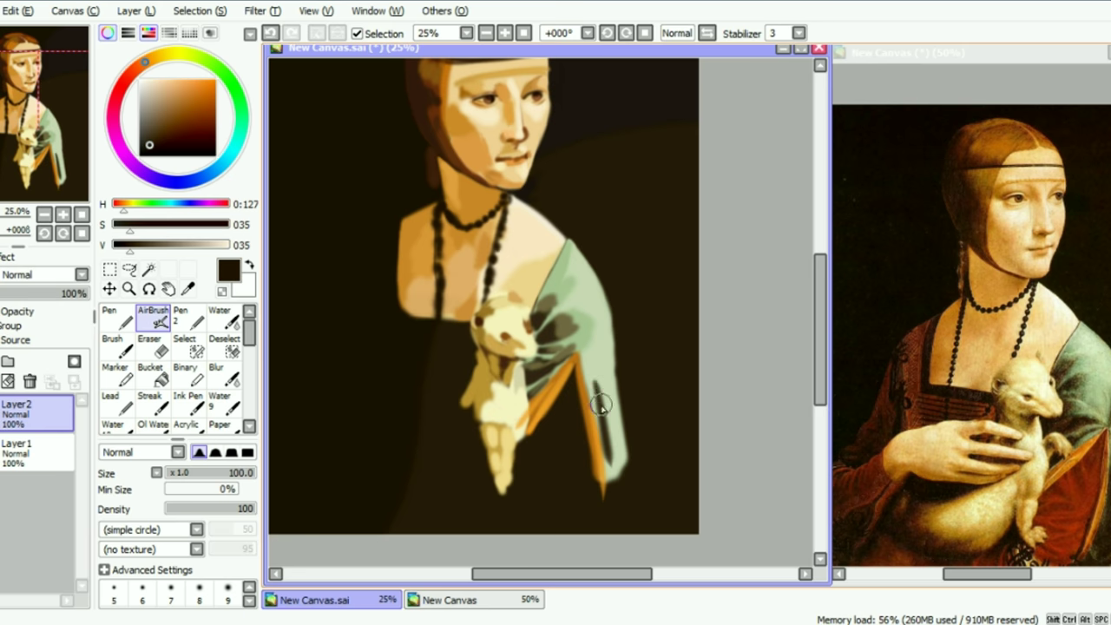
pyautogui.hotkey('ctrl', 'z')
pyautogui.moveTo(596, 345)
pyautogui.mouseDown()
pyautogui.moveTo(614, 421)
pyautogui.moveTo(588, 334)
pyautogui.moveTo(609, 460)
pyautogui.mouseUp()
pyautogui.hotkey('ctrl', 'z')
pyautogui.keyDown('alt'); pyautogui.click(608, 322); pyautogui.keyUp('alt')
pyautogui.moveTo(608, 322)
pyautogui.mouseDown()
pyautogui.moveTo(609, 473)
pyautogui.moveTo(606, 460)
pyautogui.mouseUp()
# Step: Refine the folds above the dark sleeve opening with sampled olive and green tones
pyautogui.keyDown('alt'); pyautogui.click(601, 382); pyautogui.keyUp('alt')
pyautogui.keyDown('alt'); pyautogui.click(608, 356); pyautogui.keyUp('alt')
pyautogui.moveTo(592, 371)
pyautogui.mouseDown()
pyautogui.moveTo(595, 381)
pyautogui.moveTo(588, 312)
pyautogui.moveTo(602, 335)
pyautogui.mouseUp()
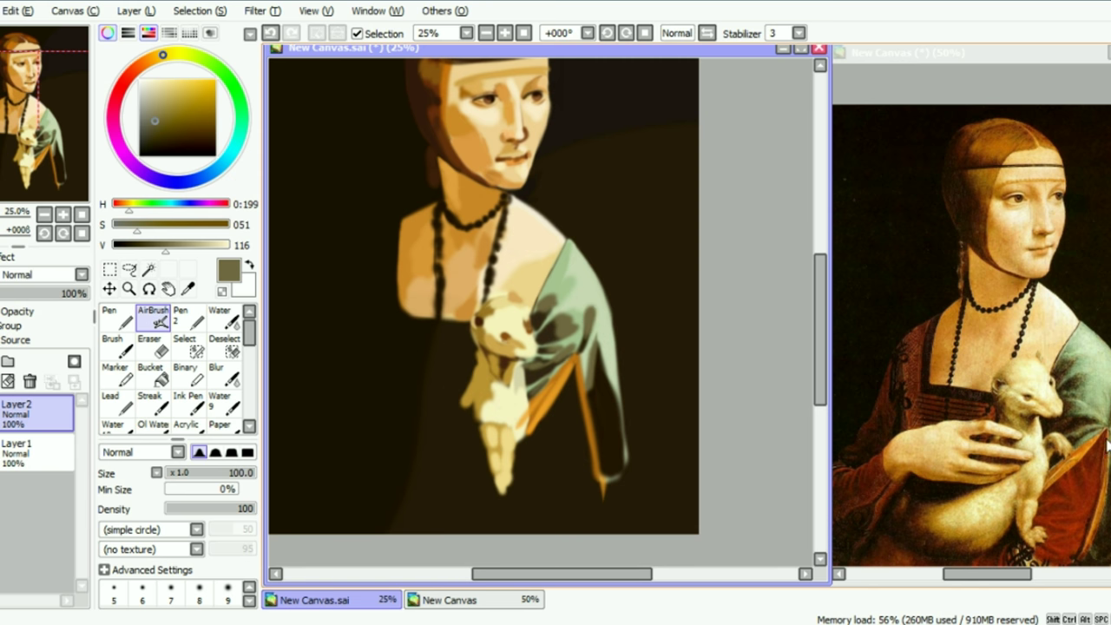
pyautogui.rightClick(1094, 426)
pyautogui.moveTo(613, 348)
pyautogui.mouseDown()
pyautogui.moveTo(611, 388)
pyautogui.moveTo(610, 339)
pyautogui.mouseUp()
pyautogui.hotkey('ctrl', 'z')
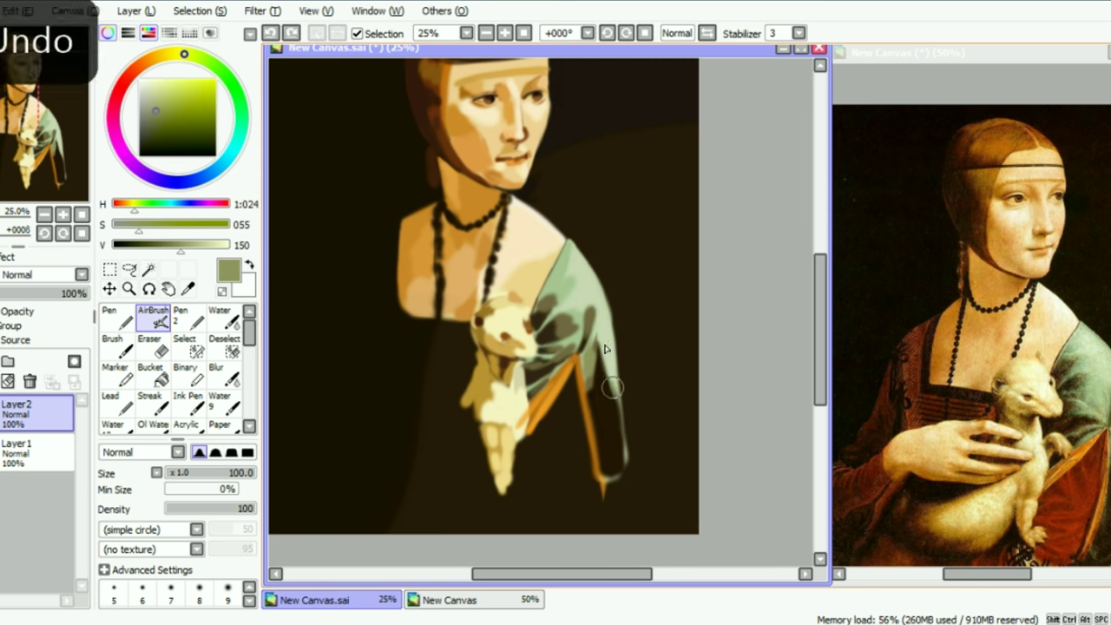
# Step: Fill the area between the two orange lining edges with red fabric
pyautogui.keyDown('alt'); pyautogui.click(951, 480); pyautogui.keyUp('alt')
pyautogui.moveTo(560, 475)
pyautogui.mouseDown()
pyautogui.moveTo(560, 433)
pyautogui.moveTo(533, 468)
pyautogui.moveTo(573, 373)
pyautogui.moveTo(582, 488)
pyautogui.moveTo(571, 407)
pyautogui.moveTo(569, 476)
pyautogui.moveTo(559, 427)
pyautogui.moveTo(528, 470)
pyautogui.mouseUp()
pyautogui.rightClick(1087, 512)
pyautogui.hotkey('ctrl', 'z')
# Step: Repaint the outer orange lining edge from the peak down past the bottom of the red fabric
pyautogui.rightClick(590, 427)
pyautogui.moveTo(584, 398); pyautogui.dragTo(590, 499)
pyautogui.hotkey('ctrl', 'z')
pyautogui.moveTo(576, 362); pyautogui.dragTo(590, 510)
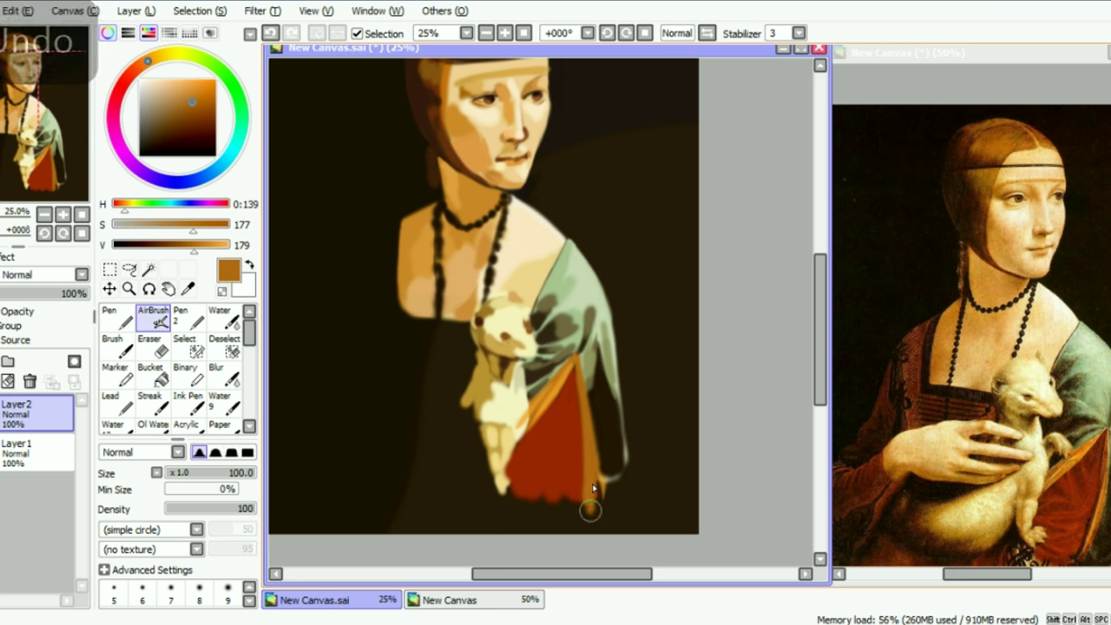
# Step: Paint a grey-green strip along the outer side of the orange lining edge
pyautogui.rightClick(615, 376)
pyautogui.moveTo(586, 400); pyautogui.dragTo(595, 512)
pyautogui.hotkey('ctrl', 'z')
pyautogui.moveTo(585, 380); pyautogui.dragTo(596, 512)
# Step: Add dark red folds to the red fabric with a shade sampled from the reference
pyautogui.moveTo(49, 99)
pyautogui.mouseDown()
pyautogui.moveTo(39, 182)
pyautogui.moveTo(33, 128)
pyautogui.mouseUp()
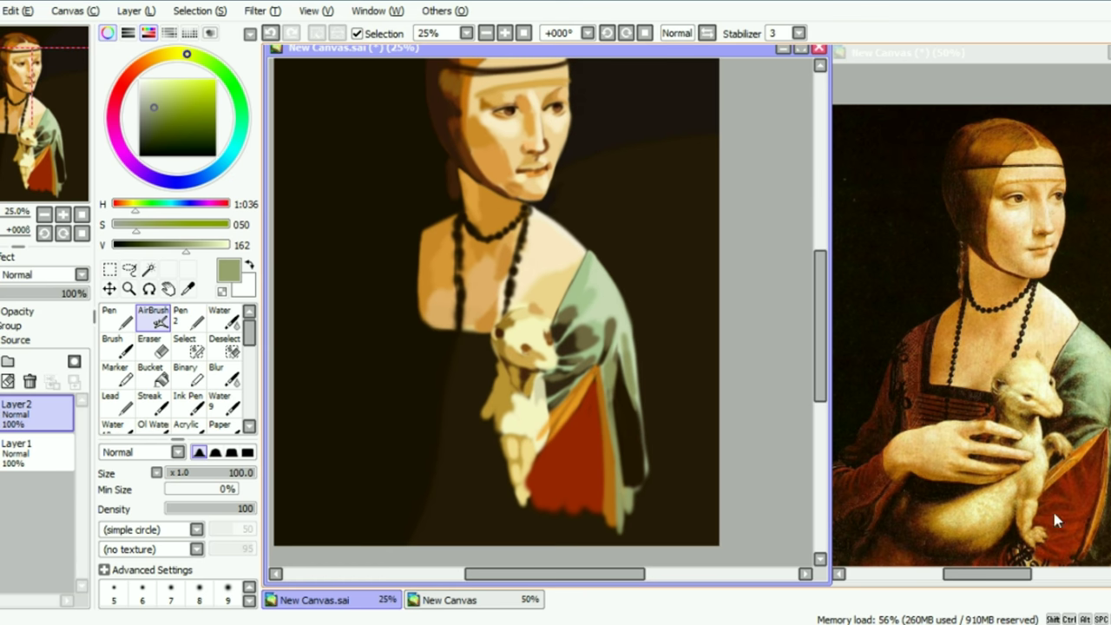
pyautogui.rightClick(1053, 488)
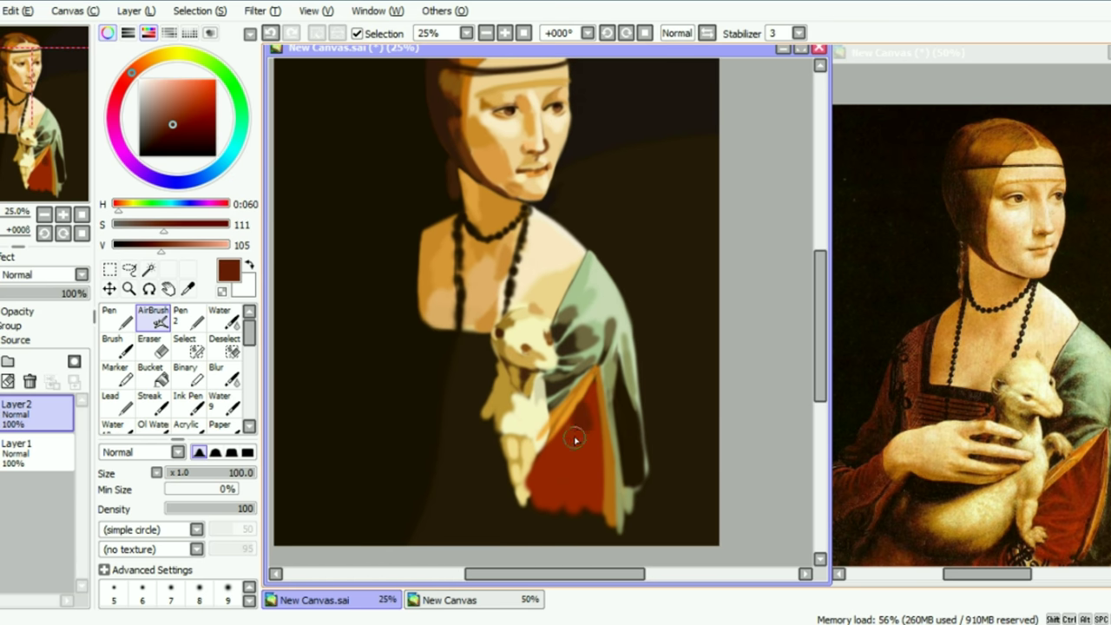
pyautogui.moveTo(585, 456); pyautogui.dragTo(559, 467)
pyautogui.moveTo(588, 396)
pyautogui.mouseDown()
pyautogui.moveTo(588, 481)
pyautogui.moveTo(551, 466)
pyautogui.moveTo(557, 478)
pyautogui.mouseUp()
pyautogui.hotkey('ctrl', 'z')
pyautogui.hotkey('ctrl', 'z')
pyautogui.hotkey('ctrl', 'z')
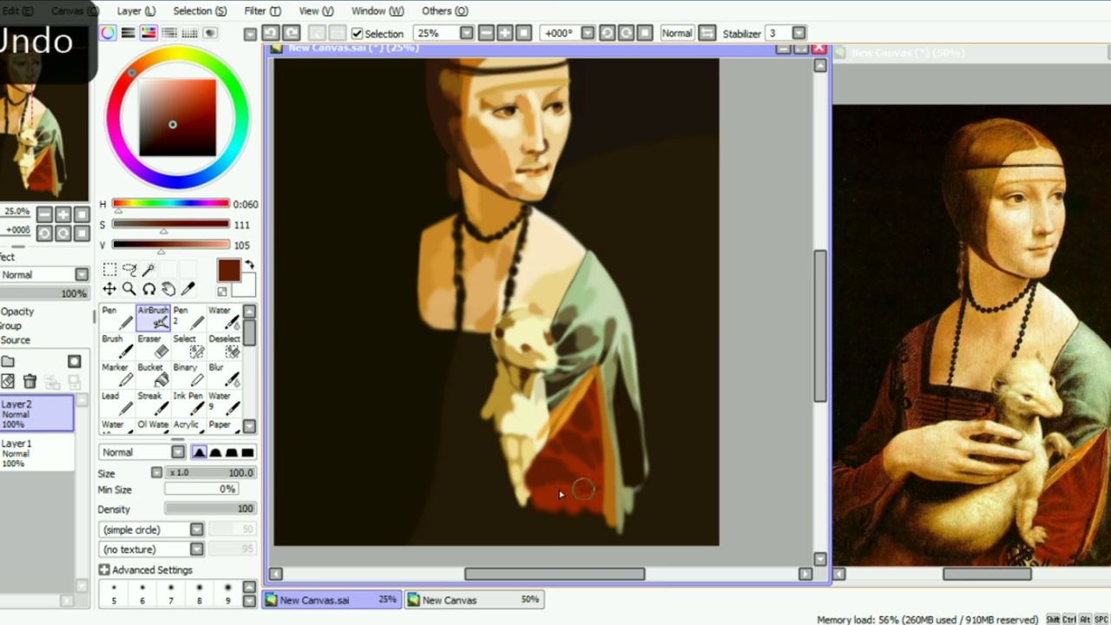
# Step: Refine the ermine's forelegs with sampled cream and tan tones and taper them to a pointed lower end
pyautogui.keyDown('alt'); pyautogui.click(530, 441); pyautogui.keyUp('alt')
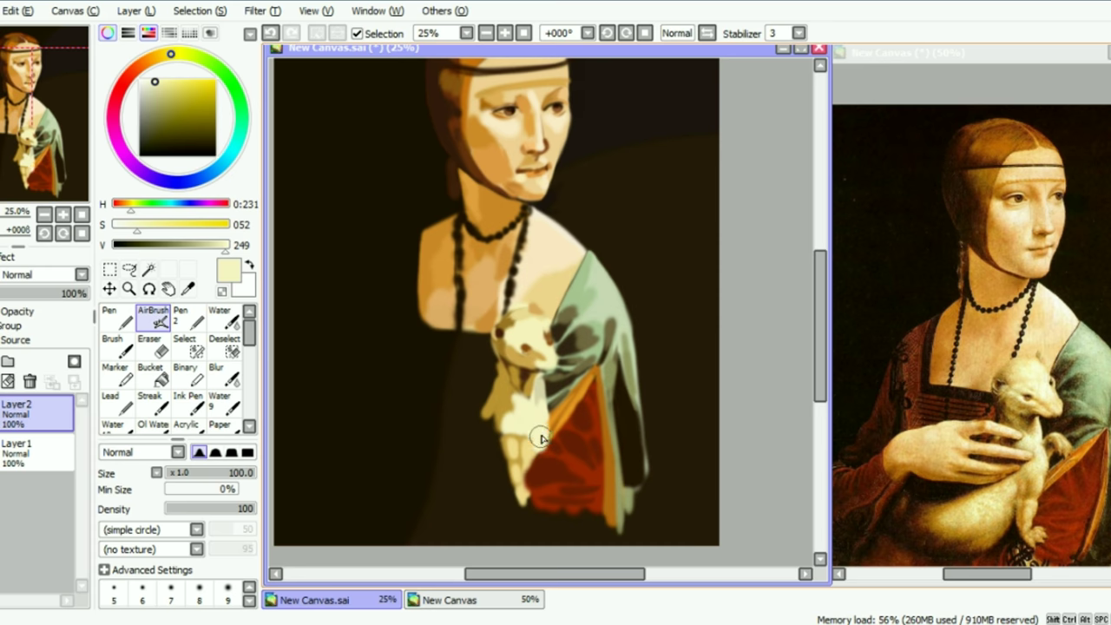
pyautogui.hotkey('ctrl', 'z')
pyautogui.keyDown('alt'); pyautogui.click(533, 444); pyautogui.keyUp('alt')
pyautogui.moveTo(532, 460); pyautogui.dragTo(528, 492)
pyautogui.keyDown('alt'); pyautogui.click(516, 449); pyautogui.keyUp('alt')
pyautogui.moveTo(512, 449)
pyautogui.mouseDown()
pyautogui.moveTo(525, 447)
pyautogui.moveTo(533, 471)
pyautogui.moveTo(524, 451)
pyautogui.moveTo(528, 522)
pyautogui.mouseUp()
pyautogui.keyDown('alt'); pyautogui.click(537, 437); pyautogui.keyUp('alt')
pyautogui.keyDown('alt'); pyautogui.click(523, 457); pyautogui.keyUp('alt')
# Step: Outline the dress neckline with a dark band down the shoulder side and across the chest to the ermine
pyautogui.keyDown('alt'); pyautogui.click(357, 283); pyautogui.keyUp('alt')
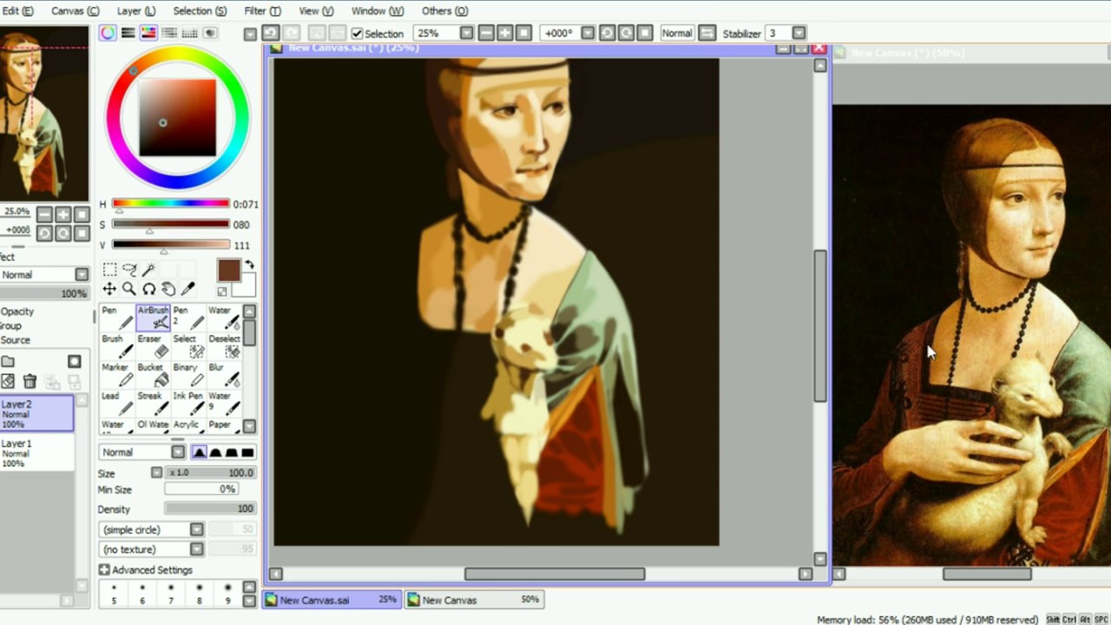
pyautogui.hotkey('ctrl', 'z')
pyautogui.moveTo(415, 249); pyautogui.dragTo(414, 308)
pyautogui.hotkey('ctrl', 'z')
pyautogui.moveTo(414, 238); pyautogui.dragTo(415, 324)
pyautogui.moveTo(423, 201)
pyautogui.mouseDown()
pyautogui.moveTo(414, 240)
pyautogui.moveTo(441, 286)
pyautogui.mouseUp()
pyautogui.moveTo(433, 336); pyautogui.dragTo(490, 346)
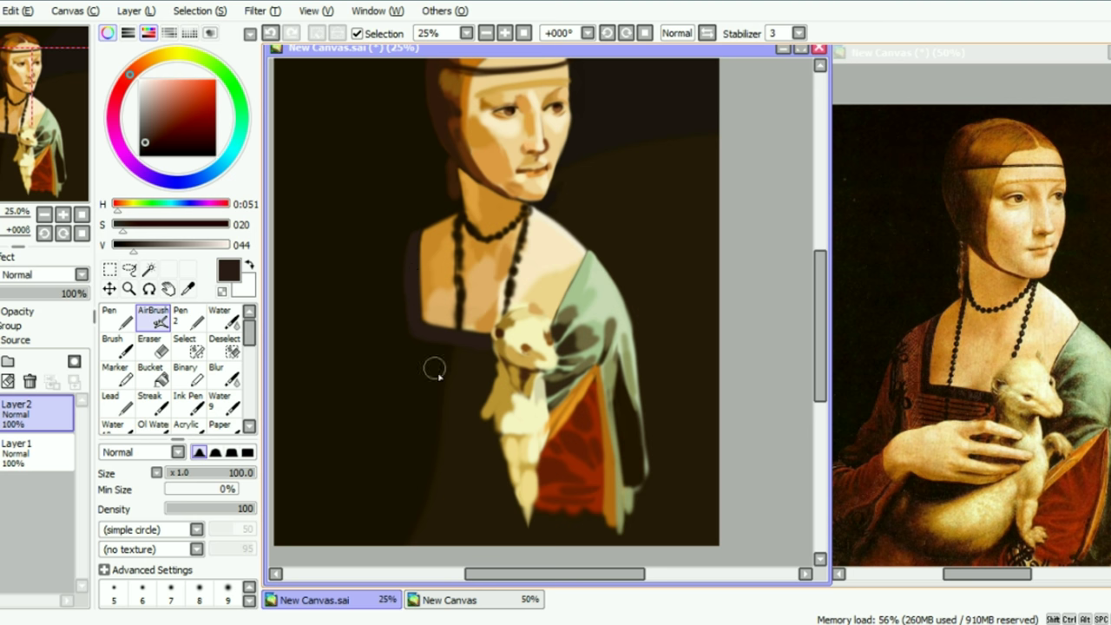
# Step: Tidy the dark background around the neckline and block in the dress bodice and shoulder edge with reddish brown sampled from the reference
pyautogui.keyDown('alt'); pyautogui.click(460, 322); pyautogui.keyUp('alt')
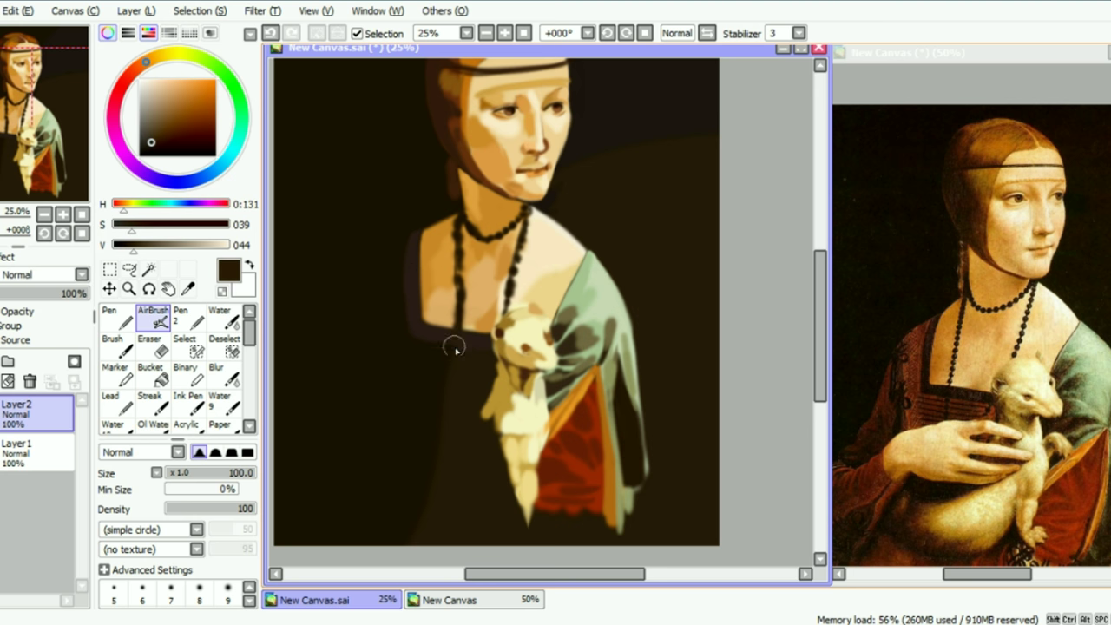
pyautogui.keyDown('alt'); pyautogui.click(900, 362); pyautogui.keyUp('alt')
pyautogui.keyDown('alt'); pyautogui.click(403, 240); pyautogui.keyUp('alt')
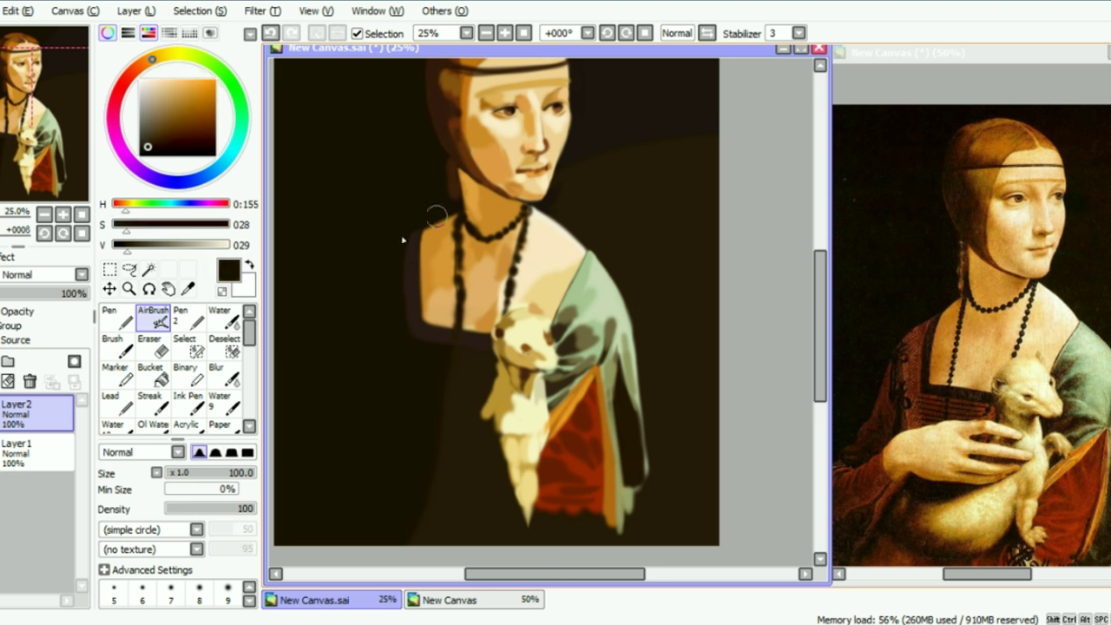
pyautogui.keyDown('alt'); pyautogui.click(917, 376); pyautogui.keyUp('alt')
pyautogui.moveTo(369, 280); pyautogui.dragTo(398, 257)
pyautogui.moveTo(12, 149); pyautogui.dragTo(6, 145)
pyautogui.moveTo(429, 269)
pyautogui.mouseDown()
pyautogui.moveTo(416, 248)
pyautogui.moveTo(405, 322)
pyautogui.moveTo(414, 312)
pyautogui.mouseUp()
pyautogui.moveTo(421, 257)
pyautogui.mouseDown()
pyautogui.moveTo(421, 381)
pyautogui.moveTo(441, 393)
pyautogui.moveTo(459, 373)
pyautogui.moveTo(437, 362)
pyautogui.moveTo(486, 373)
pyautogui.moveTo(457, 381)
pyautogui.moveTo(487, 365)
pyautogui.moveTo(512, 384)
pyautogui.moveTo(492, 373)
pyautogui.moveTo(507, 385)
pyautogui.moveTo(509, 372)
pyautogui.moveTo(504, 405)
pyautogui.moveTo(489, 426)
pyautogui.moveTo(456, 431)
pyautogui.moveTo(421, 379)
pyautogui.moveTo(426, 388)
pyautogui.moveTo(414, 329)
pyautogui.moveTo(482, 396)
pyautogui.moveTo(456, 404)
pyautogui.mouseUp()
# Step: Paint the dress sleeve in dark red-brown from the shoulder down to the elbow
pyautogui.rightClick(891, 402)
pyautogui.moveTo(396, 335)
pyautogui.mouseDown()
pyautogui.moveTo(388, 307)
pyautogui.moveTo(400, 278)
pyautogui.moveTo(386, 378)
pyautogui.moveTo(387, 349)
pyautogui.moveTo(380, 361)
pyautogui.moveTo(356, 337)
pyautogui.mouseUp()
pyautogui.moveTo(359, 404); pyautogui.dragTo(349, 448)
pyautogui.moveTo(953, 295); pyautogui.dragTo(991, 261)
pyautogui.click(392, 365)
pyautogui.moveTo(349, 445); pyautogui.dragTo(359, 427)
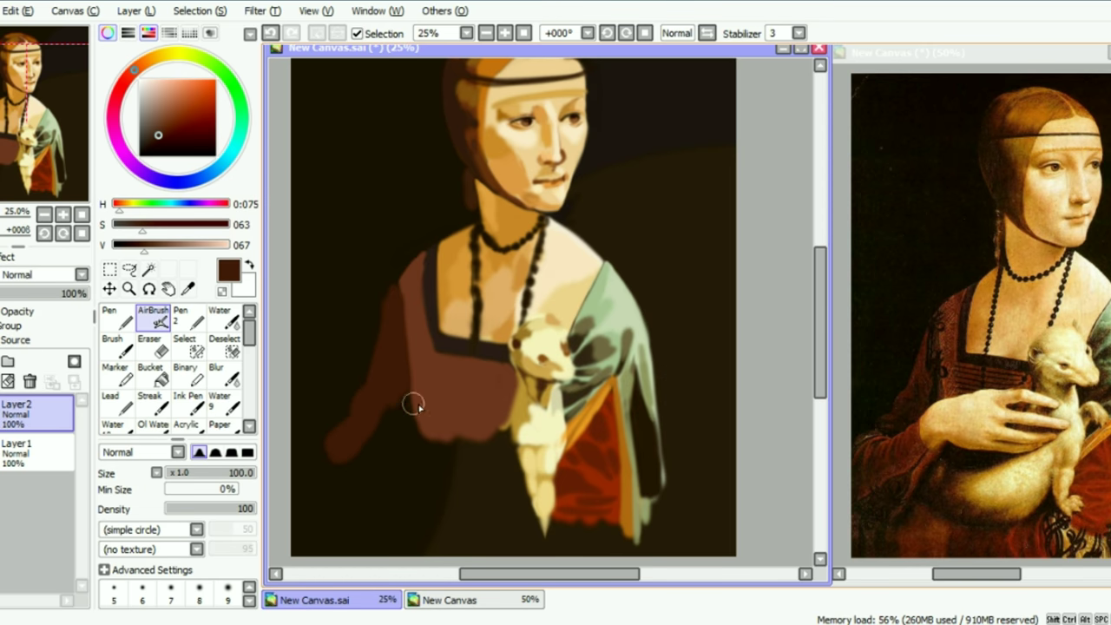
# Step: Shade the sleeve with darker browns sampled from the reference, undoing unwanted strokes
pyautogui.rightClick(907, 383)
pyautogui.moveTo(401, 384); pyautogui.dragTo(406, 425)
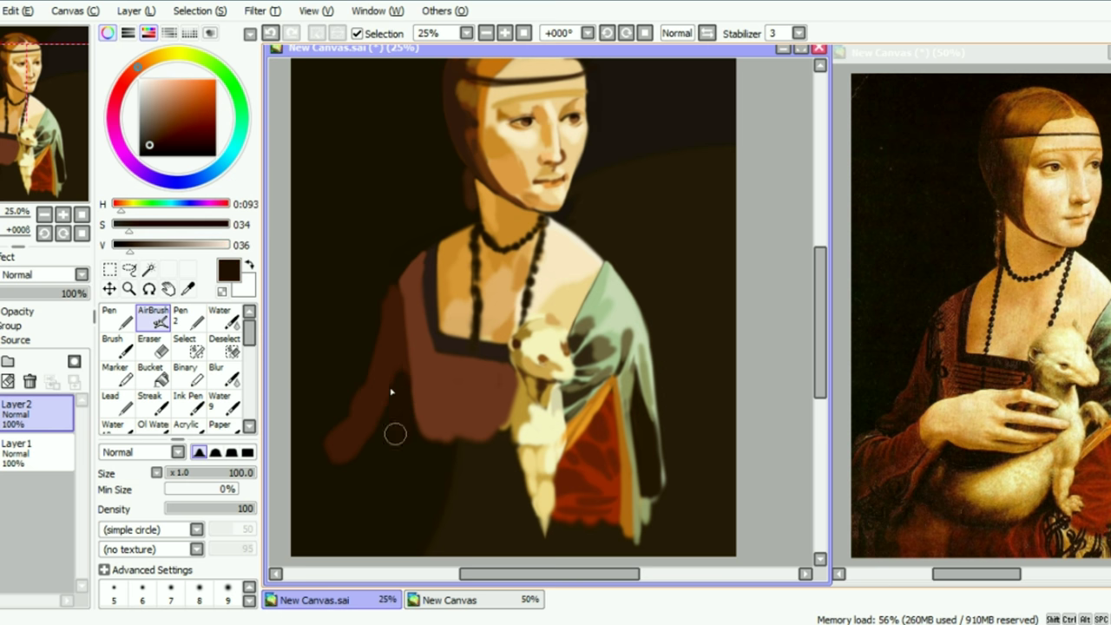
pyautogui.hotkey('ctrl', 'z')
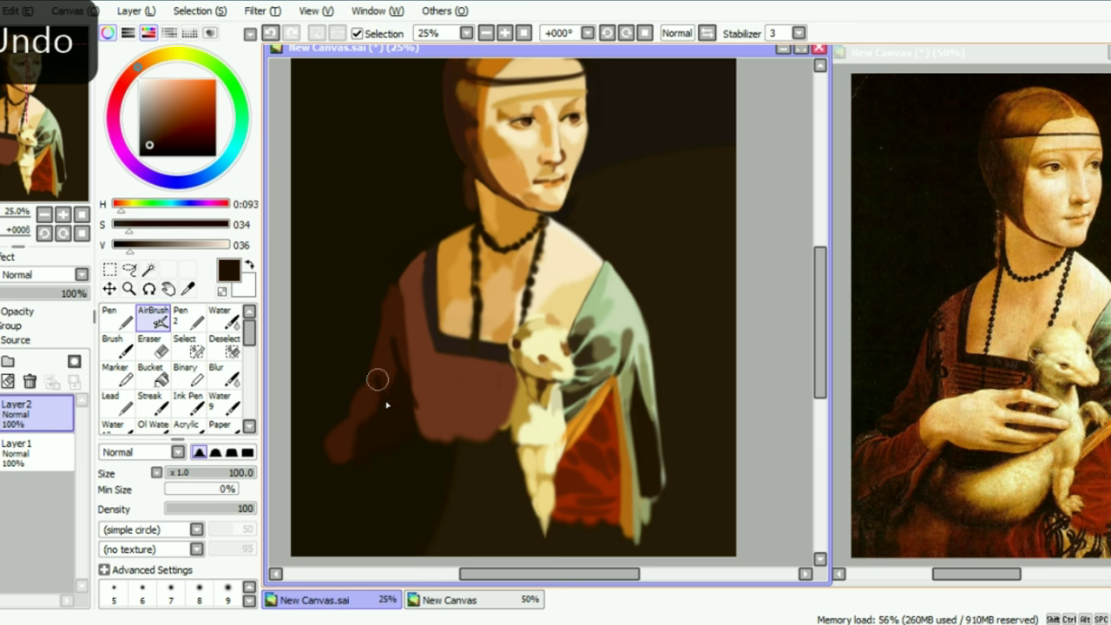
pyautogui.keyDown('alt'); pyautogui.click(916, 395); pyautogui.keyUp('alt')
pyautogui.keyDown('alt'); pyautogui.click(961, 388); pyautogui.keyUp('alt')
pyautogui.hotkey('ctrl', 'z')
pyautogui.keyDown('alt'); pyautogui.click(392, 382); pyautogui.keyUp('alt')
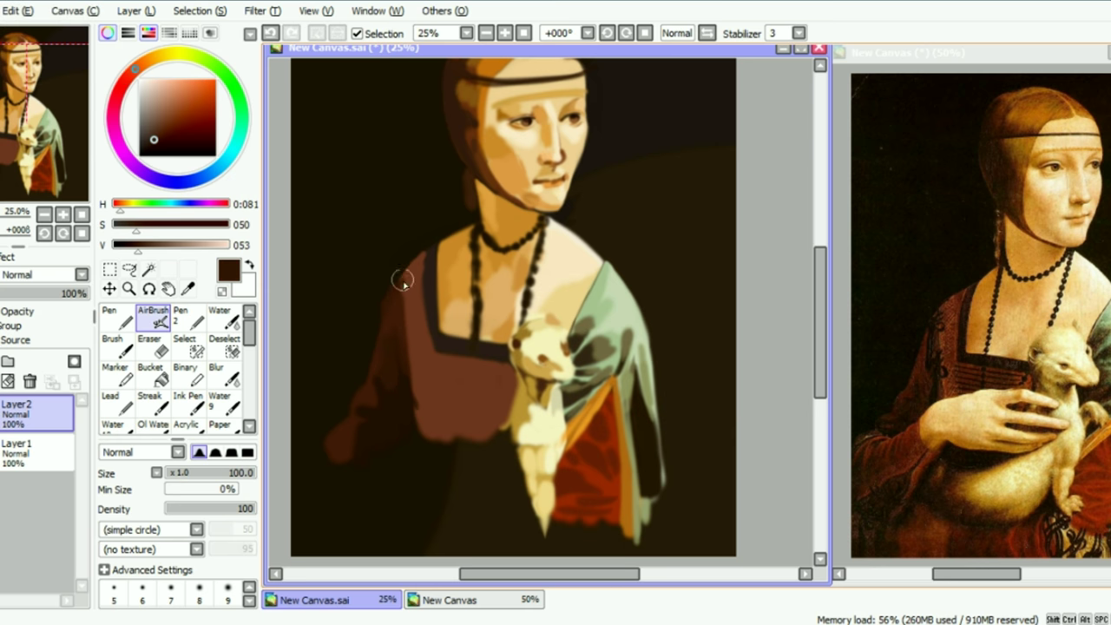
# Step: Deepen the bodice with sampled dark red and add dark horizontal stripes below the neckline
pyautogui.keyDown('alt'); pyautogui.click(930, 395); pyautogui.keyUp('alt')
pyautogui.keyDown('alt'); pyautogui.click(944, 401); pyautogui.keyUp('alt')
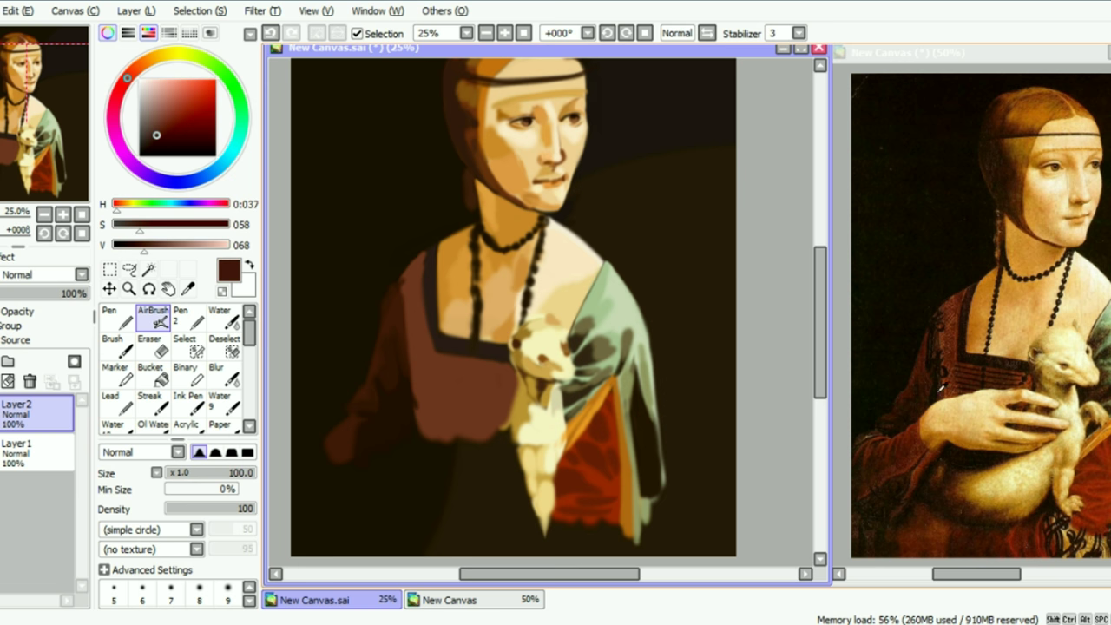
pyautogui.keyDown('alt'); pyautogui.click(976, 388); pyautogui.keyUp('alt')
pyautogui.moveTo(442, 373)
pyautogui.mouseDown()
pyautogui.moveTo(459, 367)
pyautogui.moveTo(437, 357)
pyautogui.moveTo(498, 396)
pyautogui.moveTo(441, 419)
pyautogui.moveTo(501, 391)
pyautogui.moveTo(454, 413)
pyautogui.mouseUp()
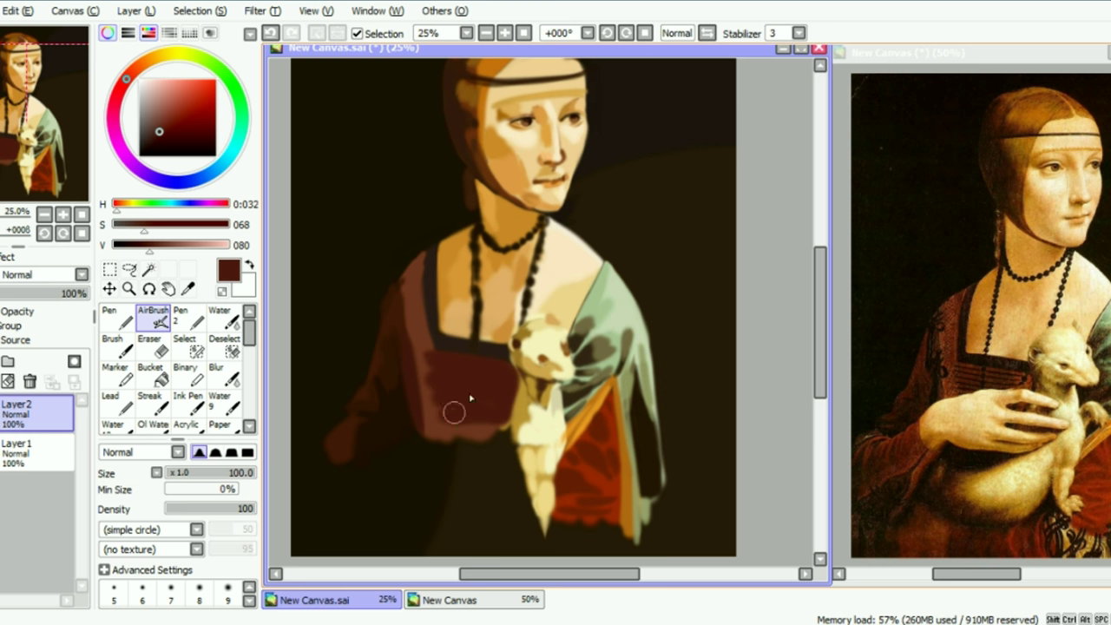
pyautogui.rightClick(933, 365)
pyautogui.moveTo(446, 369)
pyautogui.mouseDown()
pyautogui.moveTo(492, 375)
pyautogui.moveTo(424, 355)
pyautogui.moveTo(509, 373)
pyautogui.moveTo(421, 369)
pyautogui.moveTo(516, 390)
pyautogui.moveTo(441, 397)
pyautogui.moveTo(500, 421)
pyautogui.mouseUp()
pyautogui.hotkey('ctrl', 'z')
# Step: Retouch the edge between the ermine and the bodice and extend the long bead strand over the bodice
pyautogui.keyDown('alt'); pyautogui.click(528, 415); pyautogui.keyUp('alt')
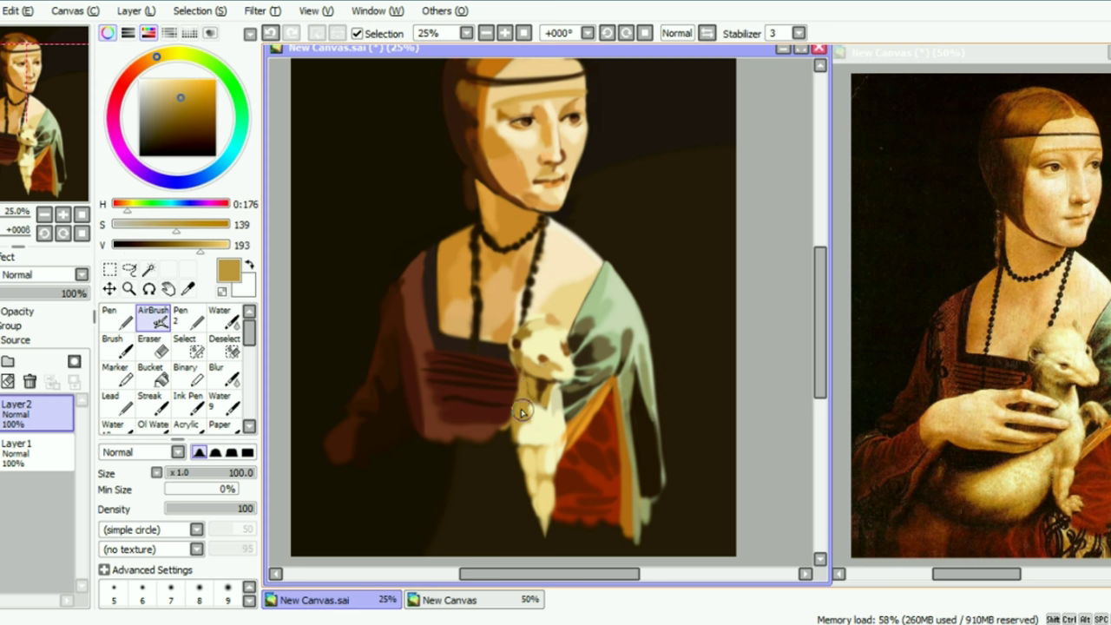
pyautogui.rightClick(1039, 376)
pyautogui.moveTo(511, 358); pyautogui.dragTo(512, 404)
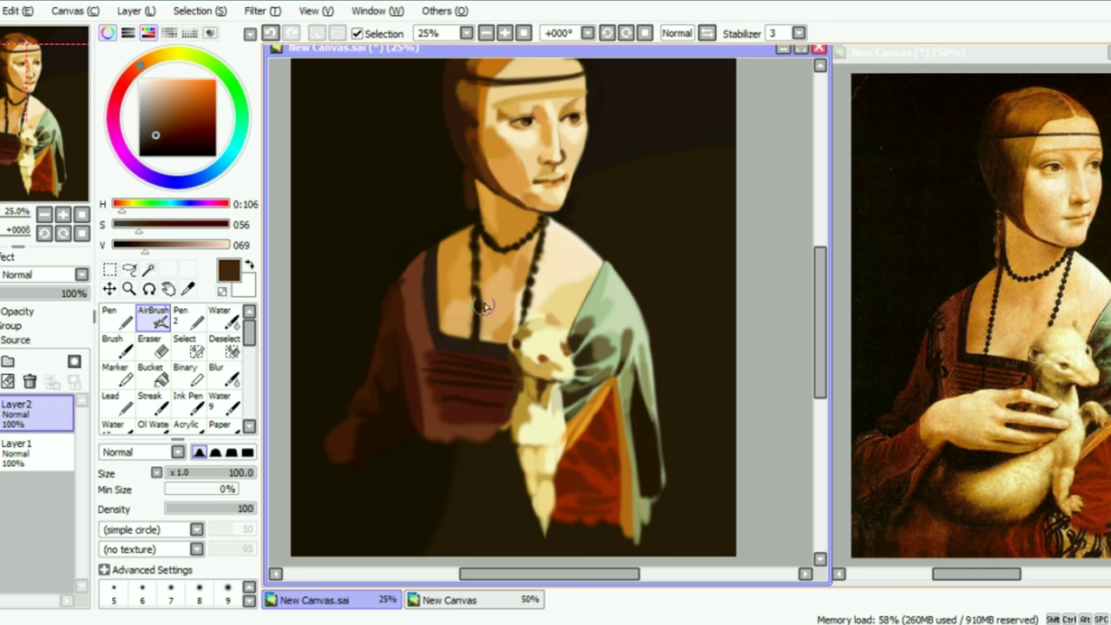
pyautogui.keyDown('alt'); pyautogui.click(475, 347); pyautogui.keyUp('alt')
# Step: Block in the hand and wrist across the bodice and ermine with light skin tones sampled from the reference
pyautogui.keyDown('alt'); pyautogui.click(1042, 411); pyautogui.keyUp('alt')
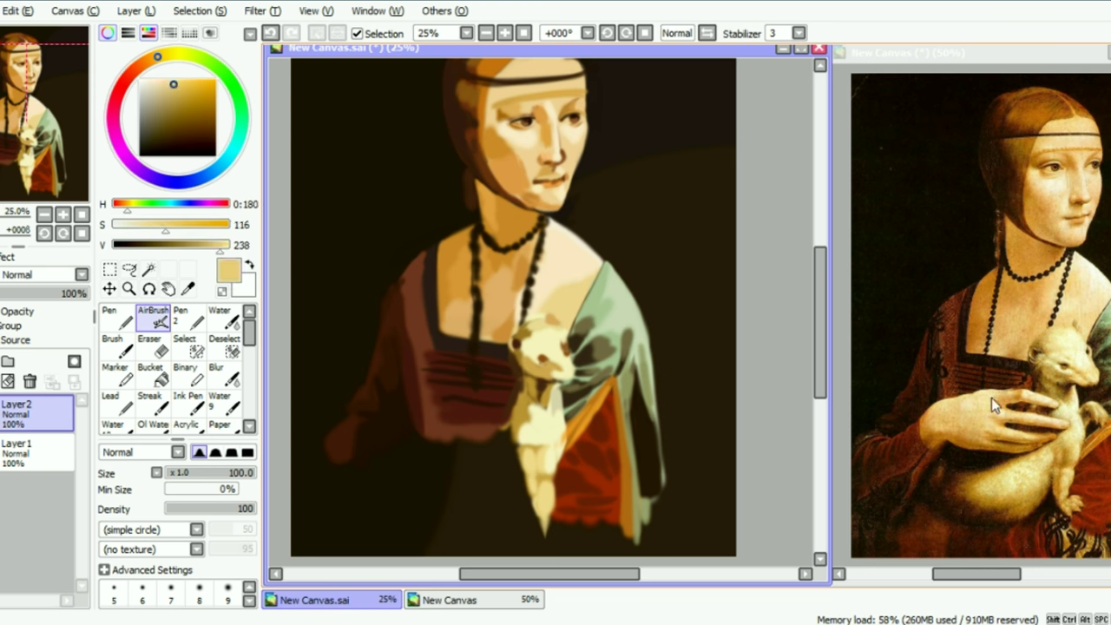
pyautogui.moveTo(438, 406)
pyautogui.mouseDown()
pyautogui.moveTo(493, 393)
pyautogui.moveTo(477, 396)
pyautogui.moveTo(535, 404)
pyautogui.moveTo(456, 424)
pyautogui.moveTo(469, 408)
pyautogui.moveTo(522, 424)
pyautogui.moveTo(455, 429)
pyautogui.moveTo(521, 447)
pyautogui.moveTo(464, 451)
pyautogui.moveTo(474, 444)
pyautogui.moveTo(438, 417)
pyautogui.moveTo(472, 405)
pyautogui.moveTo(484, 441)
pyautogui.moveTo(487, 401)
pyautogui.moveTo(452, 411)
pyautogui.moveTo(476, 441)
pyautogui.moveTo(435, 437)
pyautogui.moveTo(441, 405)
pyautogui.moveTo(414, 422)
pyautogui.moveTo(426, 409)
pyautogui.moveTo(424, 438)
pyautogui.moveTo(438, 439)
pyautogui.moveTo(409, 441)
pyautogui.moveTo(412, 418)
pyautogui.moveTo(399, 441)
pyautogui.moveTo(449, 415)
pyautogui.mouseUp()
pyautogui.hotkey('ctrl', 'z')
pyautogui.hotkey('ctrl', 'z')
pyautogui.hotkey('ctrl', 'z')
pyautogui.hotkey('ctrl', 'z')
pyautogui.keyDown('alt'); pyautogui.click(952, 401); pyautogui.keyUp('alt')
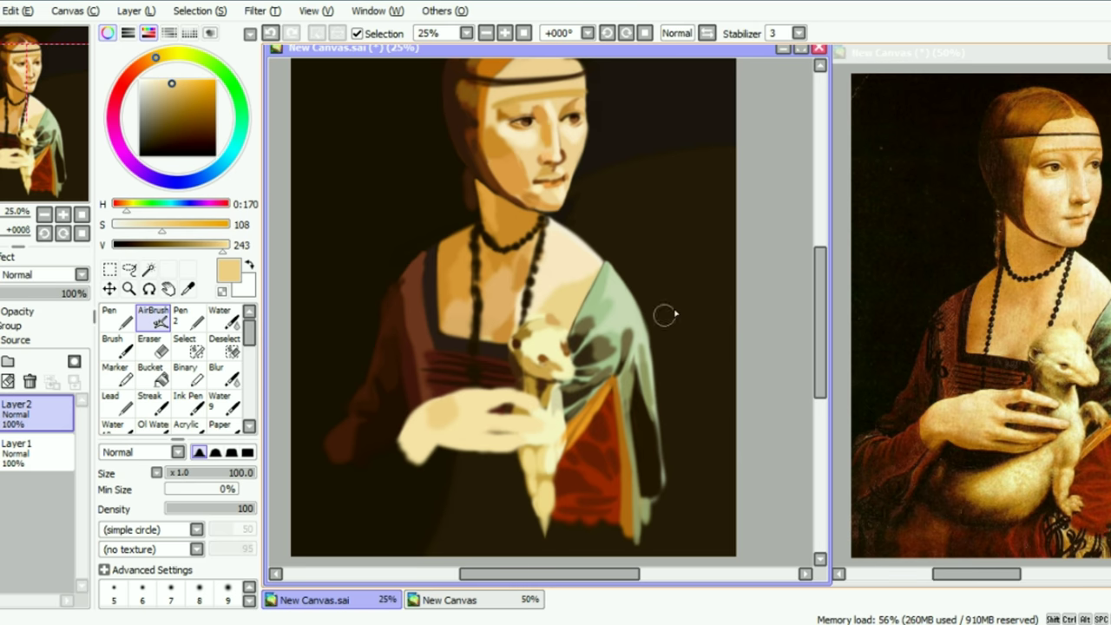
# Step: Shade the knuckle and upper fingers of the hand with orange-tan tones sampled from the reference
pyautogui.keyDown('alt'); pyautogui.click(1018, 400); pyautogui.keyUp('alt')
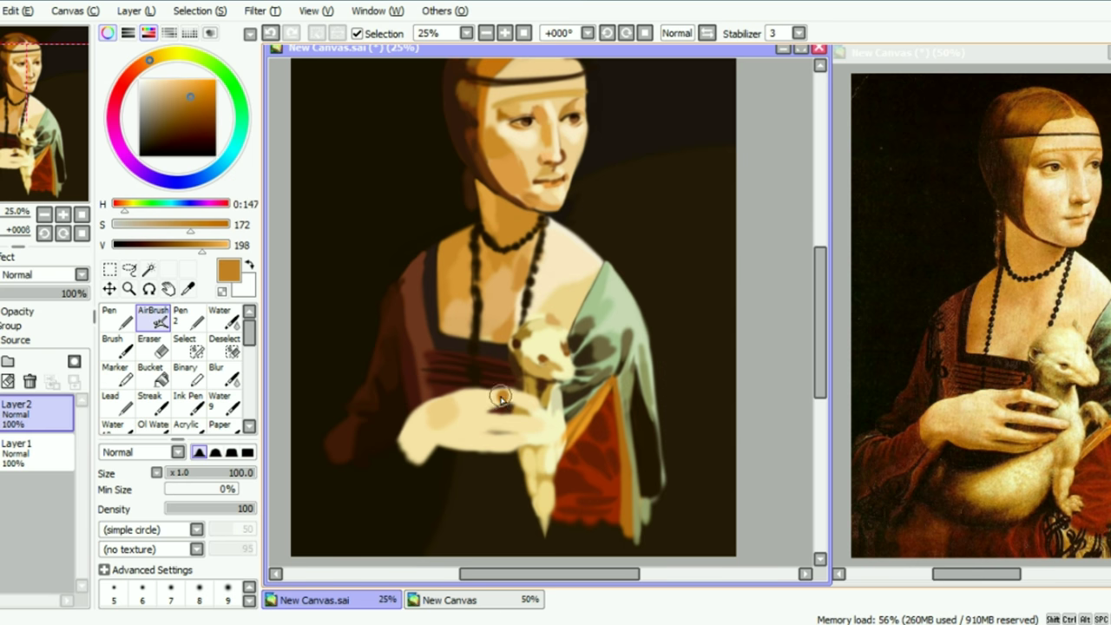
pyautogui.keyDown('alt'); pyautogui.click(1010, 411); pyautogui.keyUp('alt')
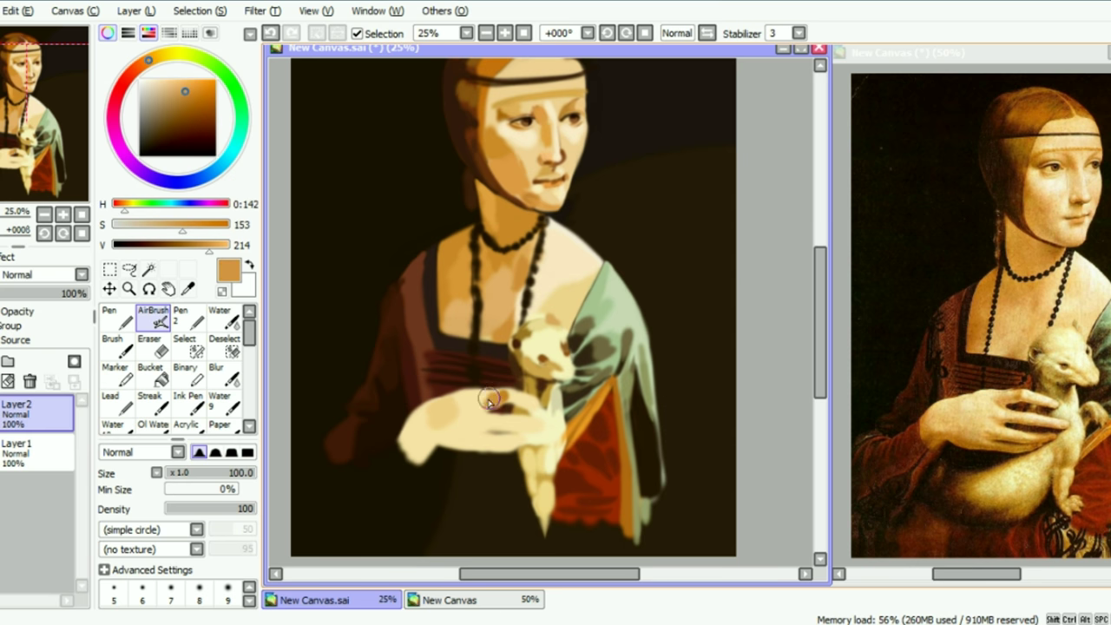
pyautogui.keyDown('alt'); pyautogui.click(994, 411); pyautogui.keyUp('alt')
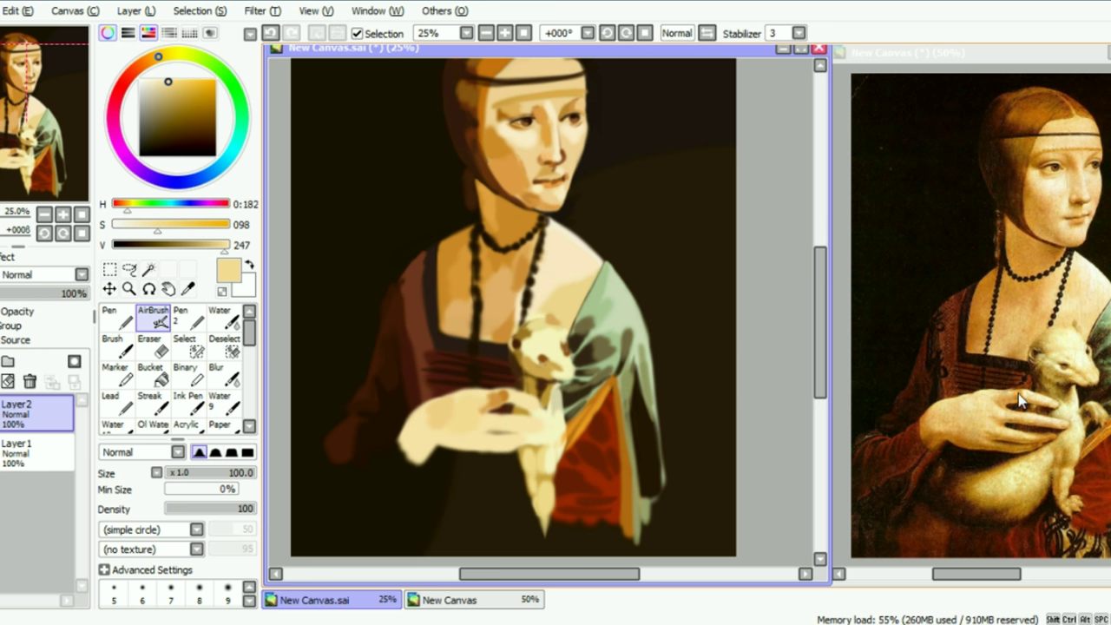
pyautogui.keyDown('alt'); pyautogui.click(1045, 427); pyautogui.keyUp('alt')
# Step: Darken the gap between the upper fingers with sampled dark brown and refine the edge of the top finger
pyautogui.keyDown('alt'); pyautogui.click(987, 388); pyautogui.keyUp('alt')
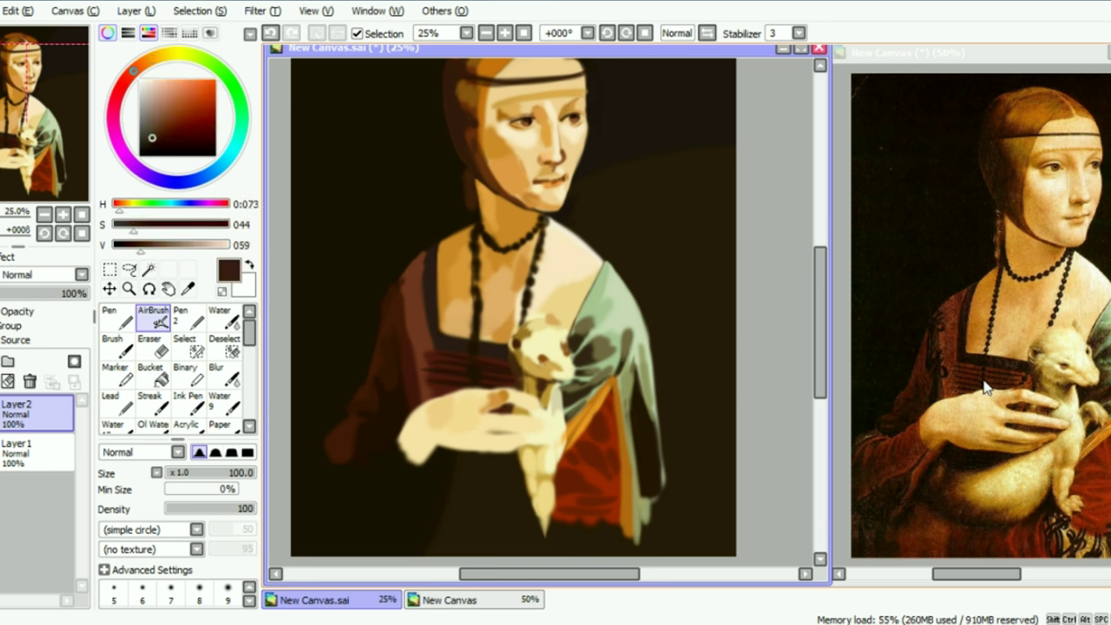
pyautogui.hotkey('ctrl', 'z')
pyautogui.moveTo(505, 409); pyautogui.dragTo(516, 407)
pyautogui.keyDown('alt'); pyautogui.click(1044, 425); pyautogui.keyUp('alt')
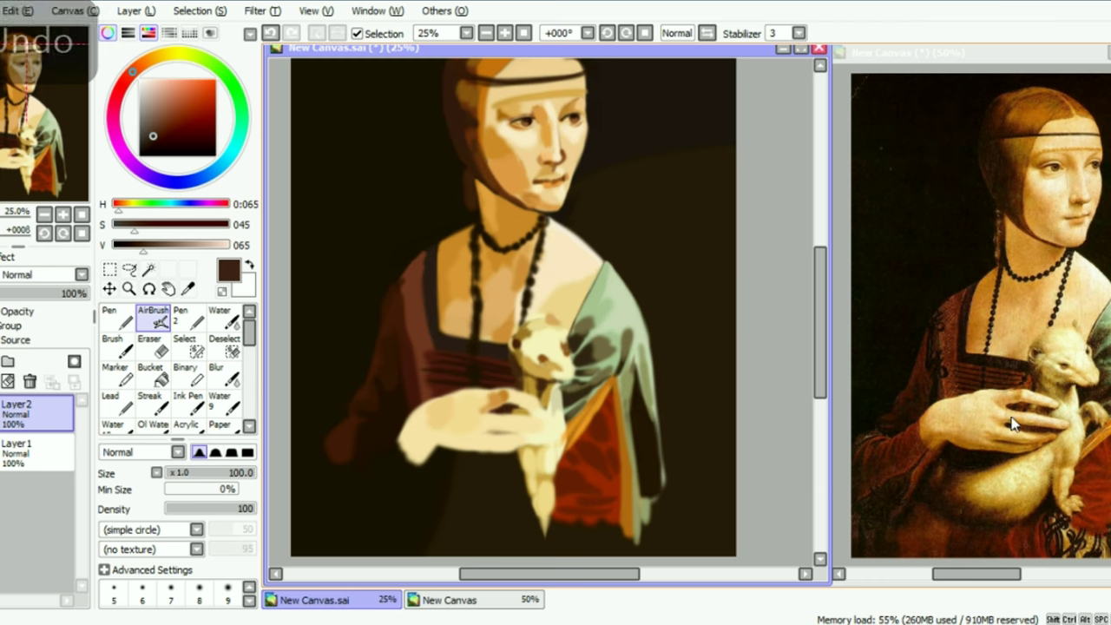
pyautogui.hotkey('ctrl', 'z')
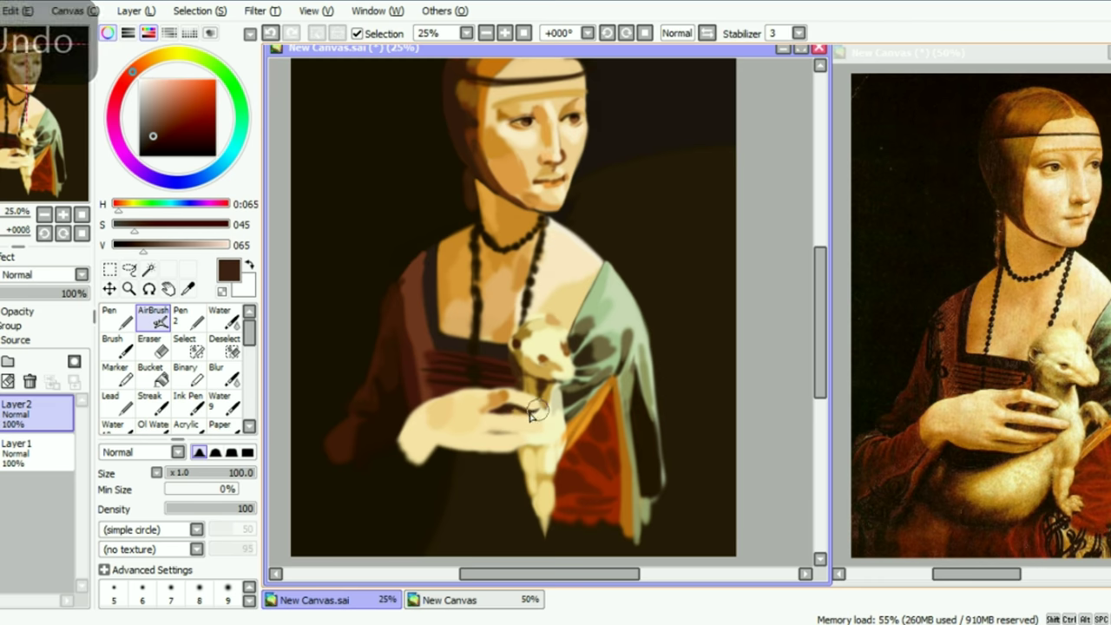
pyautogui.keyDown('alt'); pyautogui.click(529, 392); pyautogui.keyUp('alt')
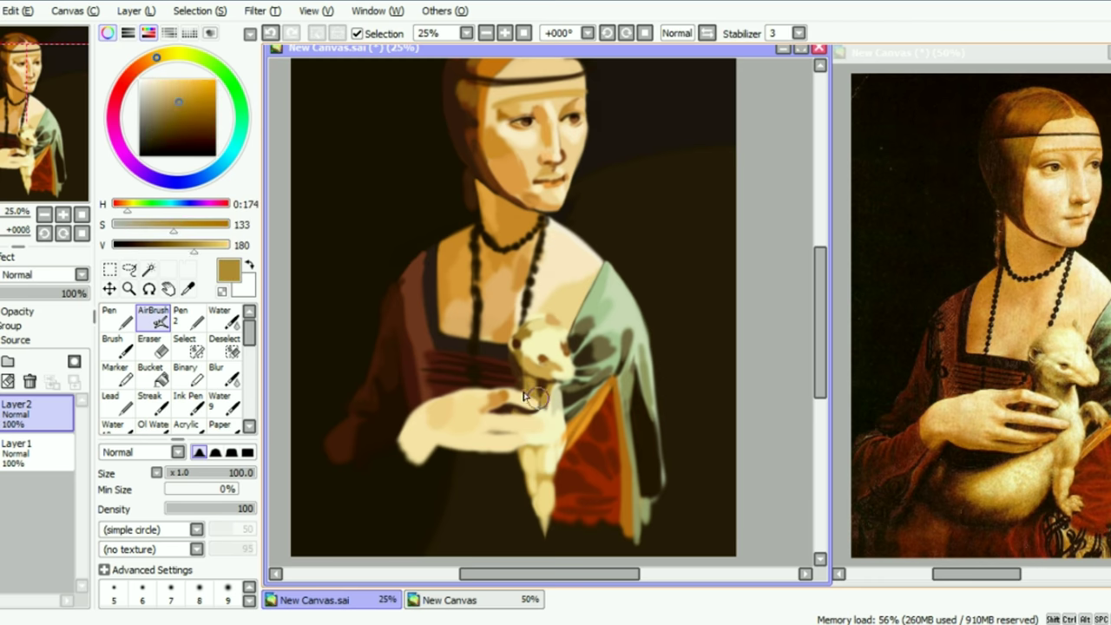
pyautogui.keyDown('alt'); pyautogui.click(1051, 413); pyautogui.keyUp('alt')
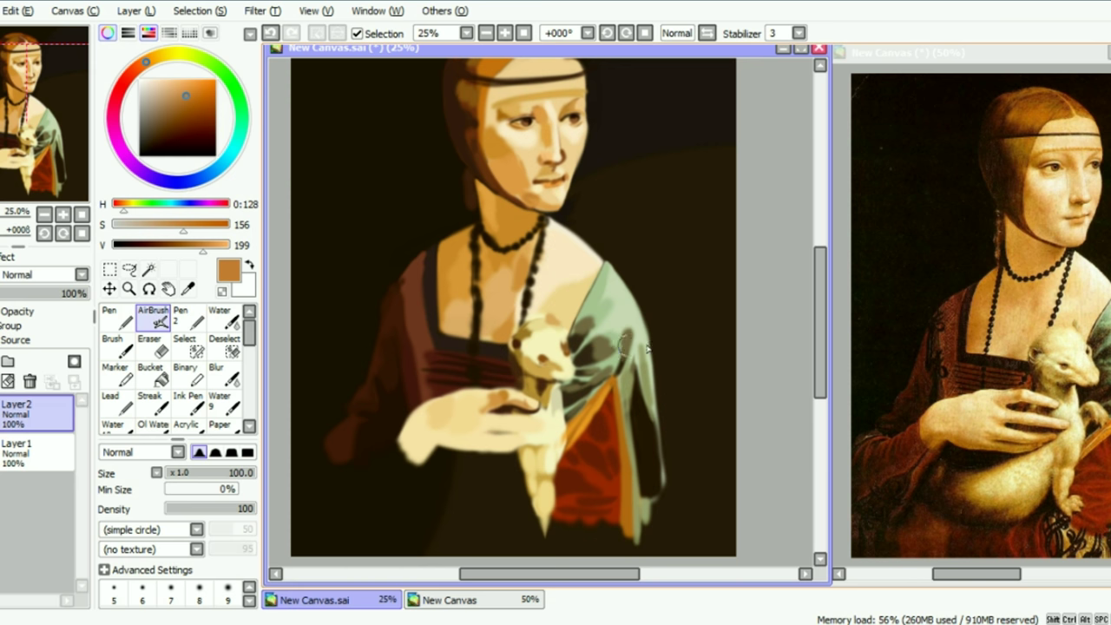
# Step: Shade the back of the hand and the wrist with sampled tan and orange tones, undoing unwanted strokes
pyautogui.keyDown('alt'); pyautogui.click(996, 402); pyautogui.keyUp('alt')
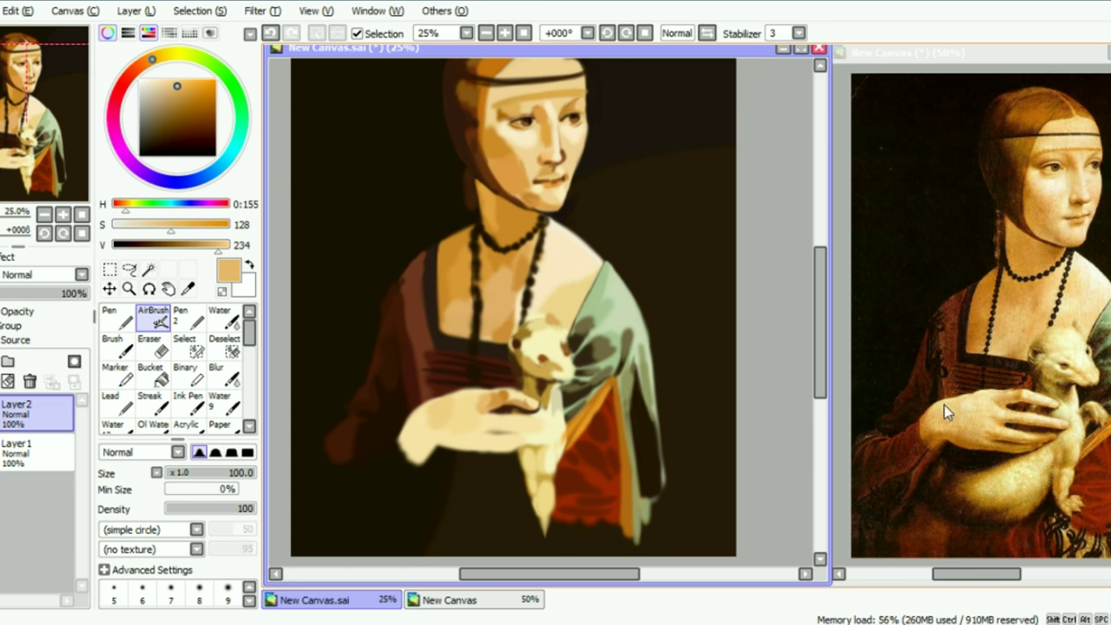
pyautogui.keyDown('alt'); pyautogui.click(442, 408); pyautogui.keyUp('alt')
pyautogui.rightClick(923, 442)
pyautogui.moveTo(419, 460)
pyautogui.mouseDown()
pyautogui.moveTo(429, 442)
pyautogui.moveTo(403, 446)
pyautogui.moveTo(409, 423)
pyautogui.mouseUp()
pyautogui.rightClick(923, 425)
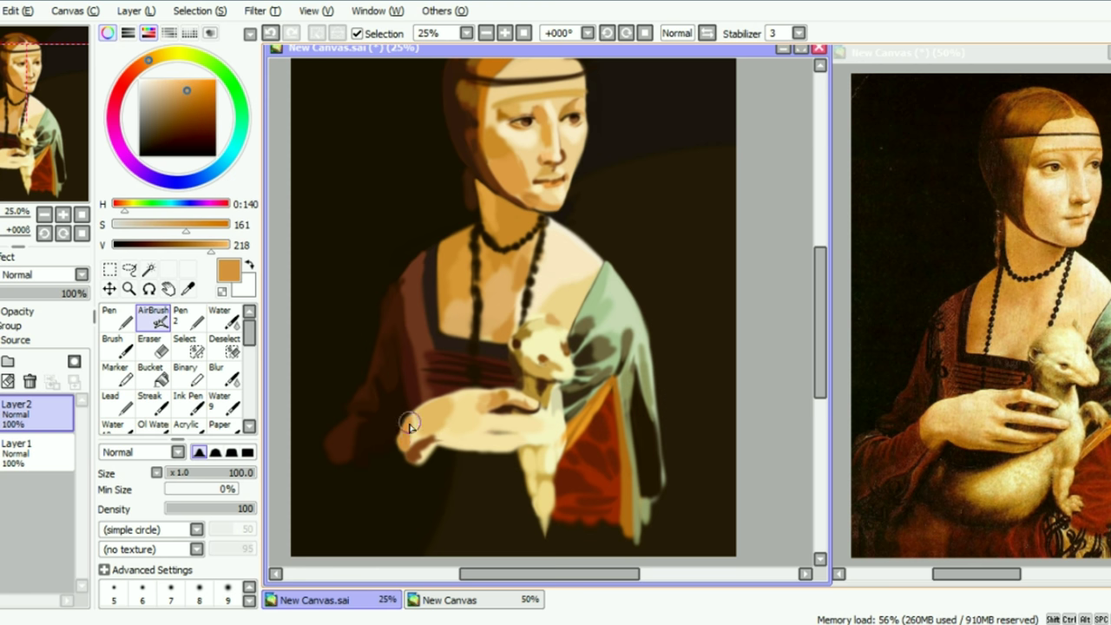
pyautogui.hotkey('ctrl', 'z')
pyautogui.hotkey('ctrl', 'z')
pyautogui.moveTo(438, 441)
pyautogui.mouseDown()
pyautogui.moveTo(511, 436)
pyautogui.moveTo(447, 446)
pyautogui.mouseUp()
pyautogui.hotkey('ctrl', 'z')
pyautogui.hotkey('ctrl', 'z')
# Step: Shade the lower edge of the hand and the fingertips with brown and tan tones from the reference
pyautogui.keyDown('alt'); pyautogui.click(481, 449); pyautogui.keyUp('alt')
pyautogui.moveTo(481, 449); pyautogui.dragTo(527, 446)
pyautogui.keyDown('alt'); pyautogui.click(1048, 446); pyautogui.keyUp('alt')
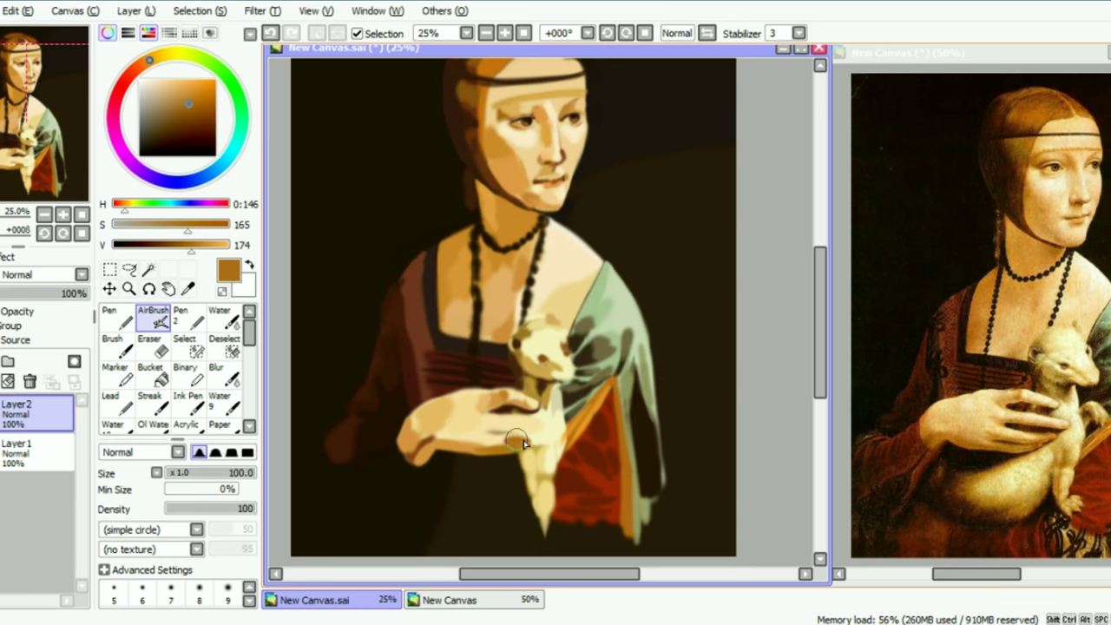
pyautogui.keyDown('alt'); pyautogui.click(967, 421); pyautogui.keyUp('alt')
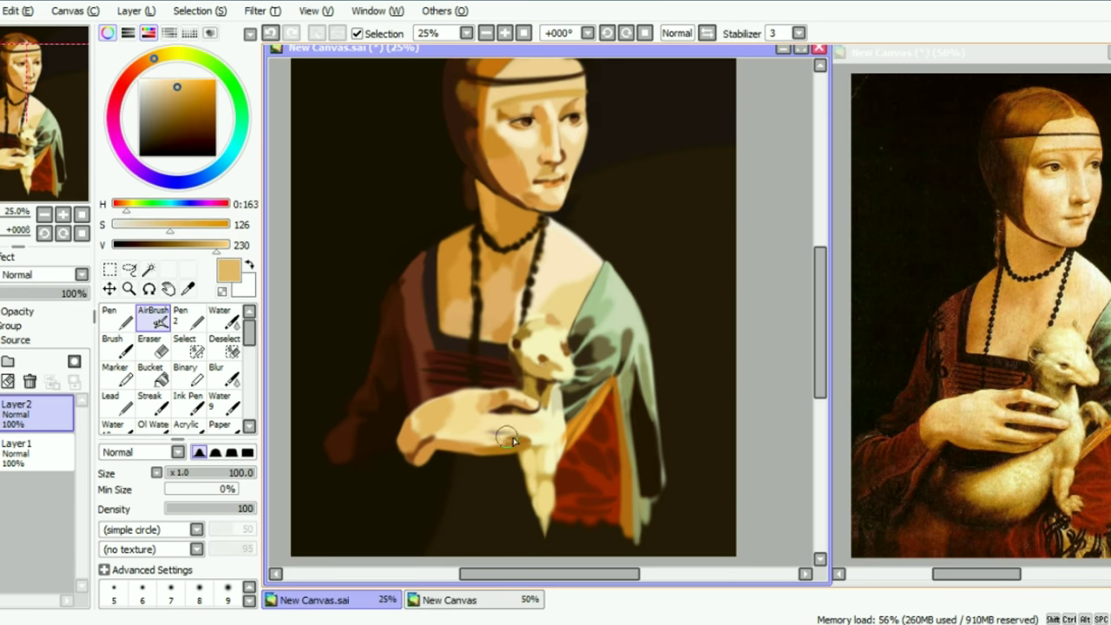
pyautogui.keyDown('alt'); pyautogui.click(998, 432); pyautogui.keyUp('alt')
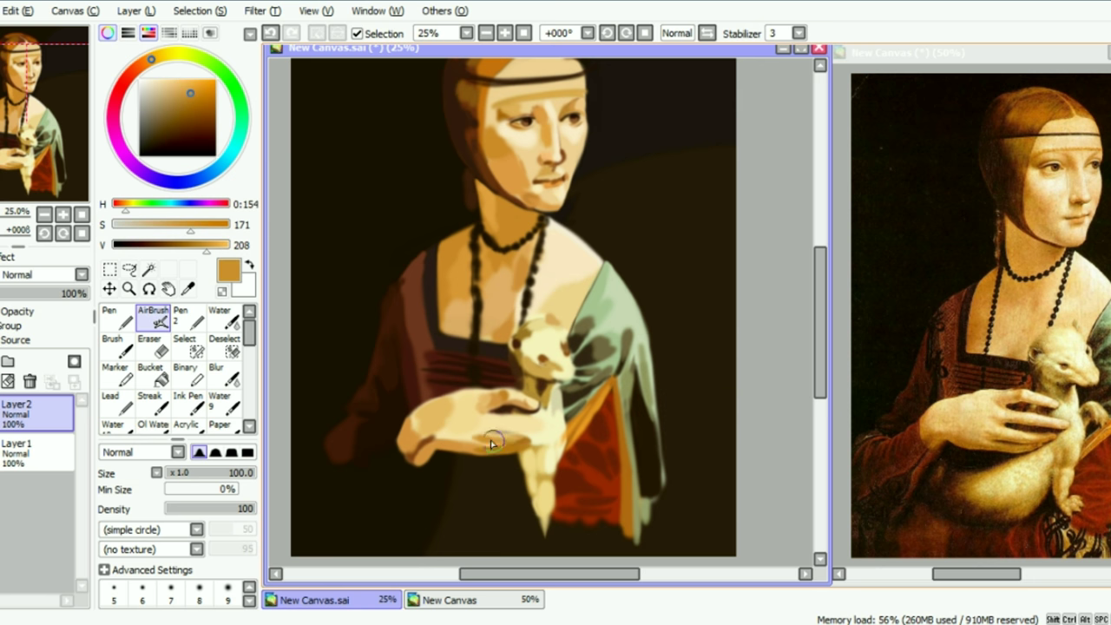
# Step: Separate the lower fingers of the hand with brown shadow lines
pyautogui.keyDown('alt'); pyautogui.click(1035, 431); pyautogui.keyUp('alt')
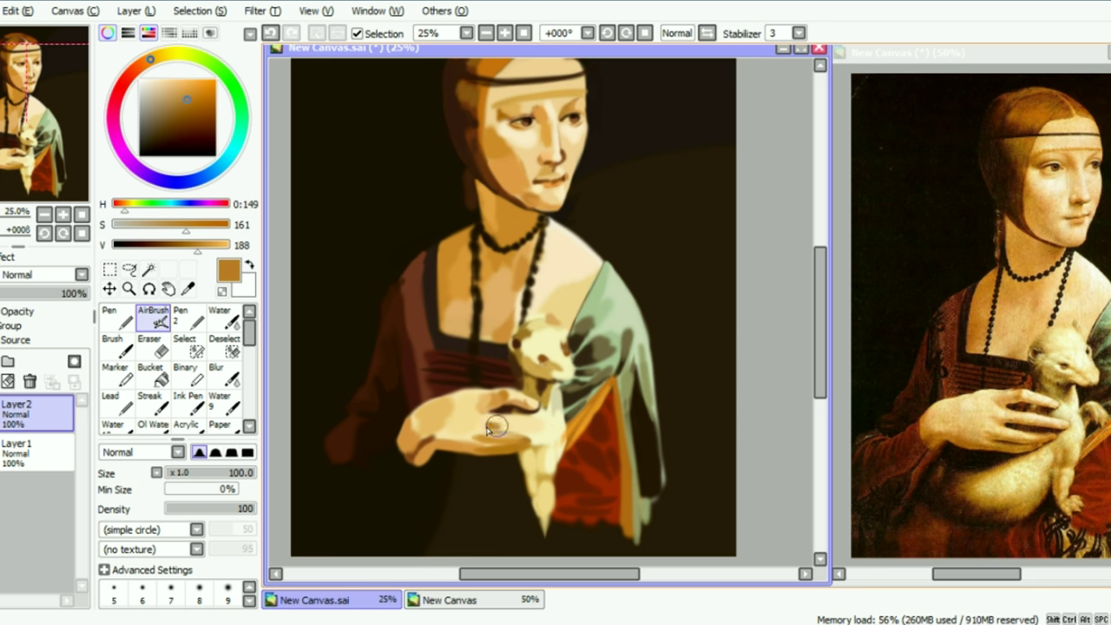
pyautogui.moveTo(499, 427)
pyautogui.mouseDown()
pyautogui.moveTo(541, 431)
pyautogui.moveTo(486, 430)
pyautogui.moveTo(475, 453)
pyautogui.moveTo(519, 446)
pyautogui.mouseUp()
pyautogui.keyDown('alt'); pyautogui.click(1033, 418); pyautogui.keyUp('alt')
pyautogui.hotkey('ctrl', 'z')
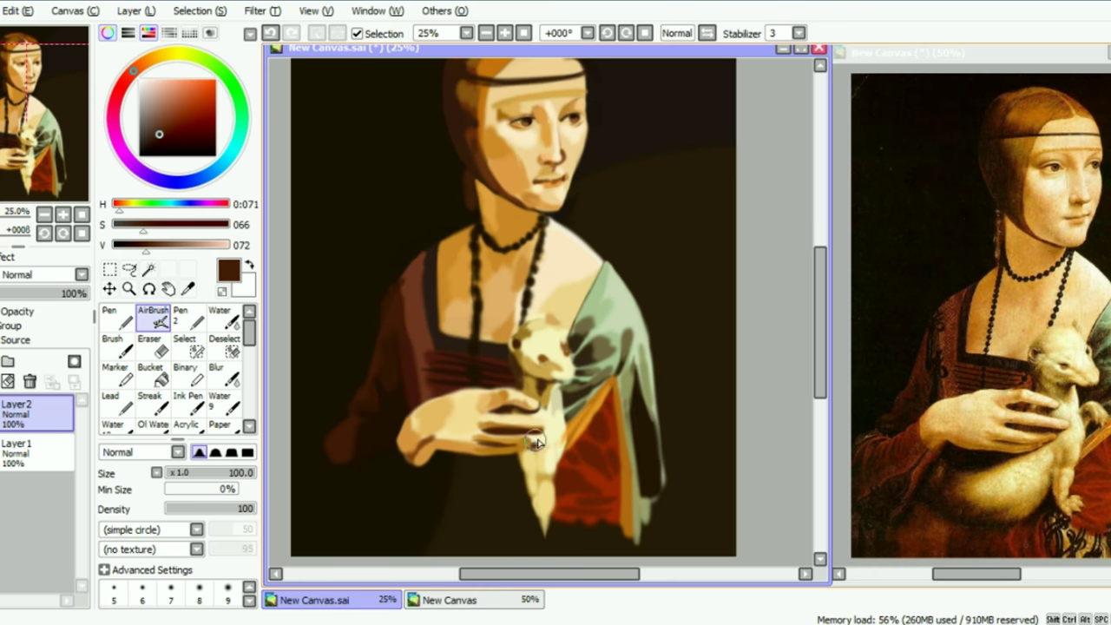
# Step: Paint the ermine's body below the hand in golden brown with a pale yellow highlight
pyautogui.rightClick(962, 462)
pyautogui.moveTo(457, 471)
pyautogui.mouseDown()
pyautogui.moveTo(501, 480)
pyautogui.moveTo(523, 468)
pyautogui.moveTo(506, 463)
pyautogui.moveTo(520, 482)
pyautogui.moveTo(482, 493)
pyautogui.moveTo(520, 474)
pyautogui.moveTo(484, 512)
pyautogui.moveTo(513, 473)
pyautogui.moveTo(439, 492)
pyautogui.moveTo(479, 514)
pyautogui.moveTo(522, 499)
pyautogui.mouseUp()
pyautogui.rightClick(1047, 457)
pyautogui.rightClick(939, 442)
# Step: Add a dark brown shadow around the lower and outer side of the ermine's body
pyautogui.rightClick(936, 524)
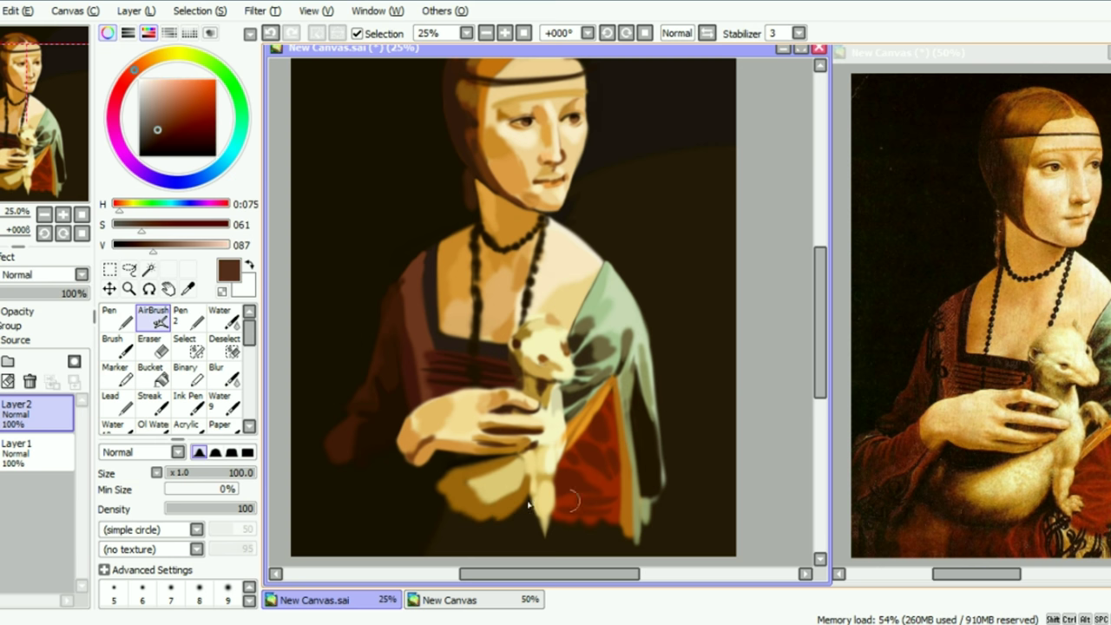
pyautogui.moveTo(473, 529)
pyautogui.mouseDown()
pyautogui.moveTo(441, 522)
pyautogui.moveTo(493, 519)
pyautogui.moveTo(453, 515)
pyautogui.moveTo(427, 480)
pyautogui.moveTo(439, 469)
pyautogui.moveTo(434, 489)
pyautogui.moveTo(459, 460)
pyautogui.moveTo(421, 477)
pyautogui.mouseUp()
pyautogui.hotkey('ctrl', 'z')
pyautogui.rightClick(461, 458)
# Step: Extend the dark red sleeve from the elbow to the wrist and down beside the ermine's body
pyautogui.rightClick(356, 451)
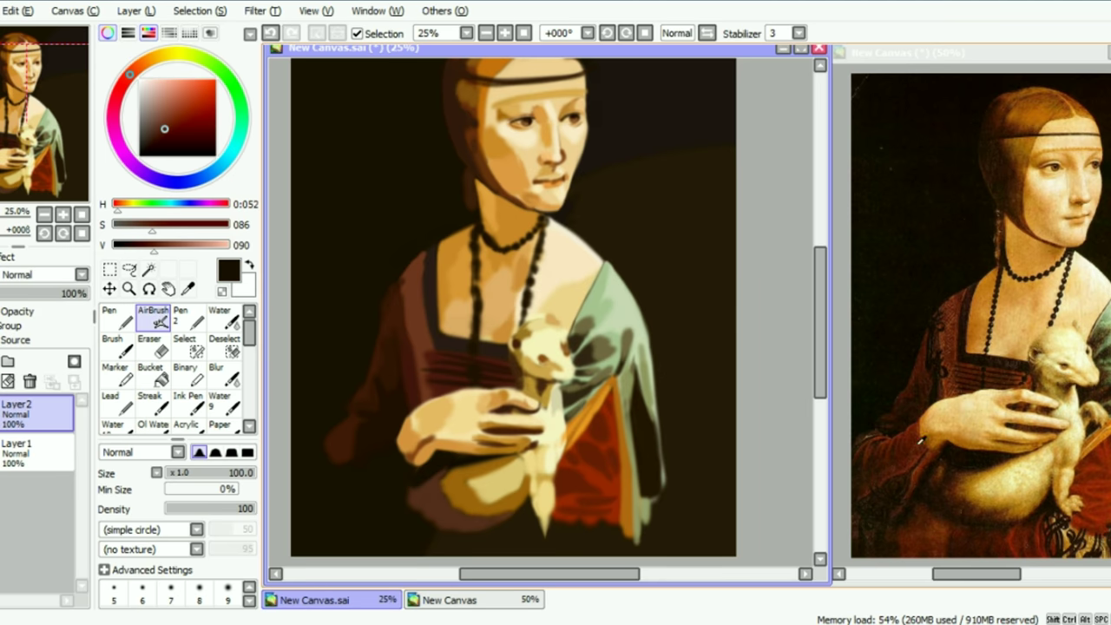
pyautogui.hotkey('ctrl', 'z')
pyautogui.moveTo(397, 430); pyautogui.dragTo(359, 463)
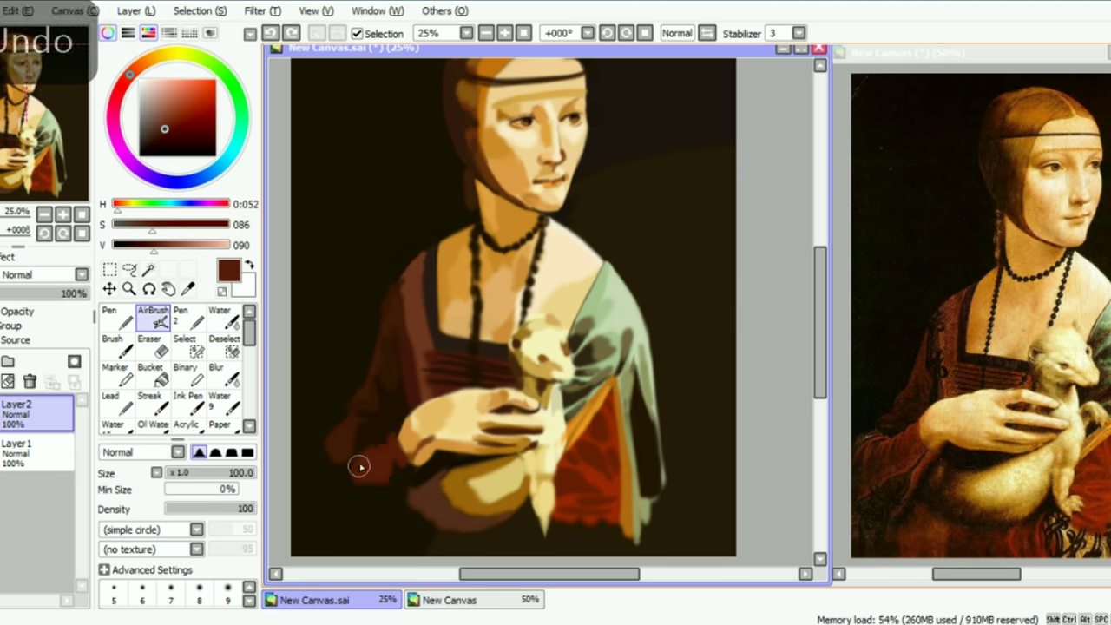
pyautogui.rightClick(418, 434)
pyautogui.hotkey('ctrl', 'z')
pyautogui.rightClick(418, 450)
pyautogui.moveTo(402, 429)
pyautogui.mouseDown()
pyautogui.moveTo(418, 471)
pyautogui.moveTo(387, 507)
pyautogui.mouseUp()
pyautogui.rightClick(393, 465)
pyautogui.hotkey('ctrl', 'z')
# Step: Add sampled red and dark tones to the sleeve folds and clean up the wrist edge and lower sleeve
pyautogui.moveTo(382, 386); pyautogui.dragTo(402, 323)
pyautogui.rightClick(389, 322)
pyautogui.rightClick(411, 402)
pyautogui.moveTo(360, 380)
pyautogui.mouseDown()
pyautogui.moveTo(345, 439)
pyautogui.moveTo(384, 415)
pyautogui.moveTo(334, 477)
pyautogui.mouseUp()
pyautogui.rightClick(902, 478)
pyautogui.moveTo(423, 424)
pyautogui.mouseDown()
pyautogui.moveTo(418, 406)
pyautogui.moveTo(408, 428)
pyautogui.mouseUp()
pyautogui.keyDown('alt'); pyautogui.click(410, 434); pyautogui.keyUp('alt')
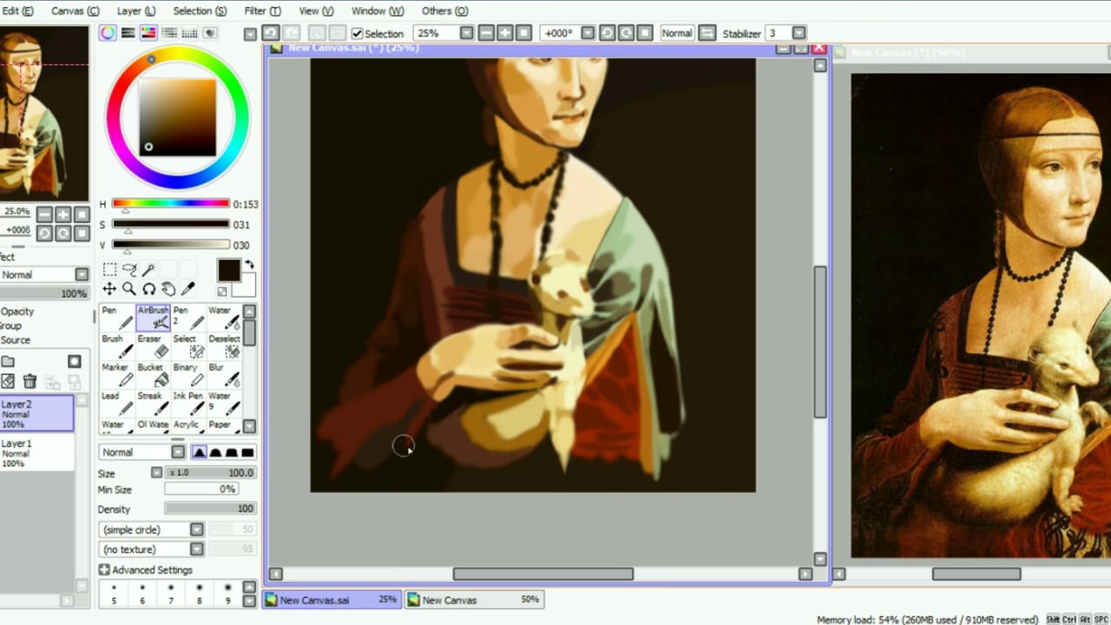
pyautogui.rightClick(1046, 537)
# Step: Refine the dress shoulder and upper sleeve with reddish-brown tones sampled from the reference
pyautogui.moveTo(8, 231); pyautogui.dragTo(3, 231)
pyautogui.click(81, 232)
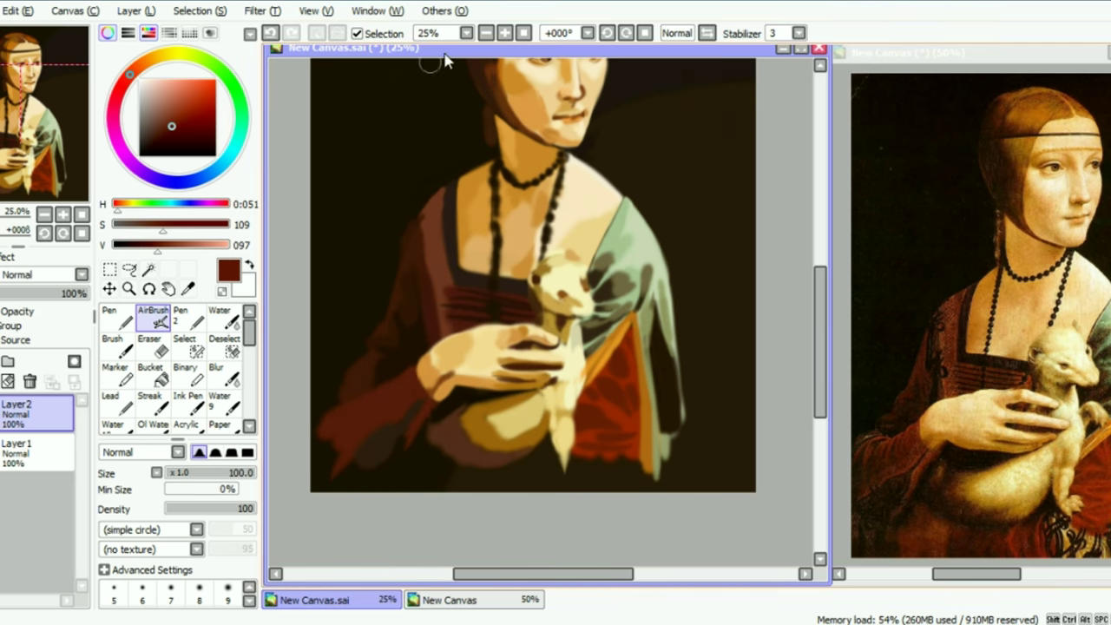
pyautogui.click(523, 33)
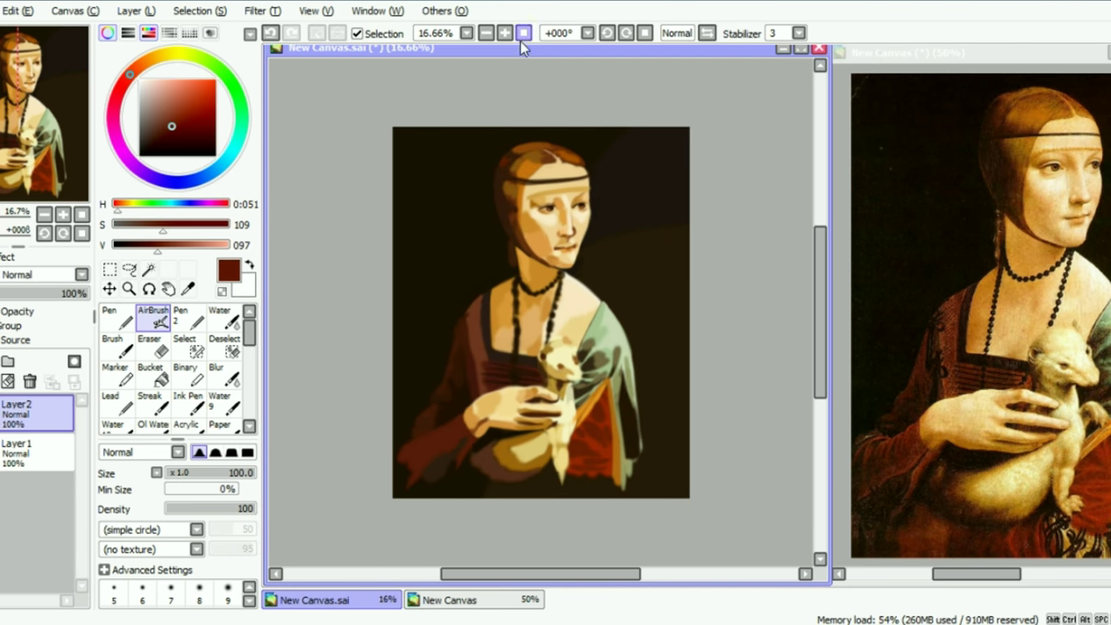
pyautogui.press('+')
pyautogui.rightClick(442, 321)
pyautogui.moveTo(440, 330); pyautogui.dragTo(441, 347)
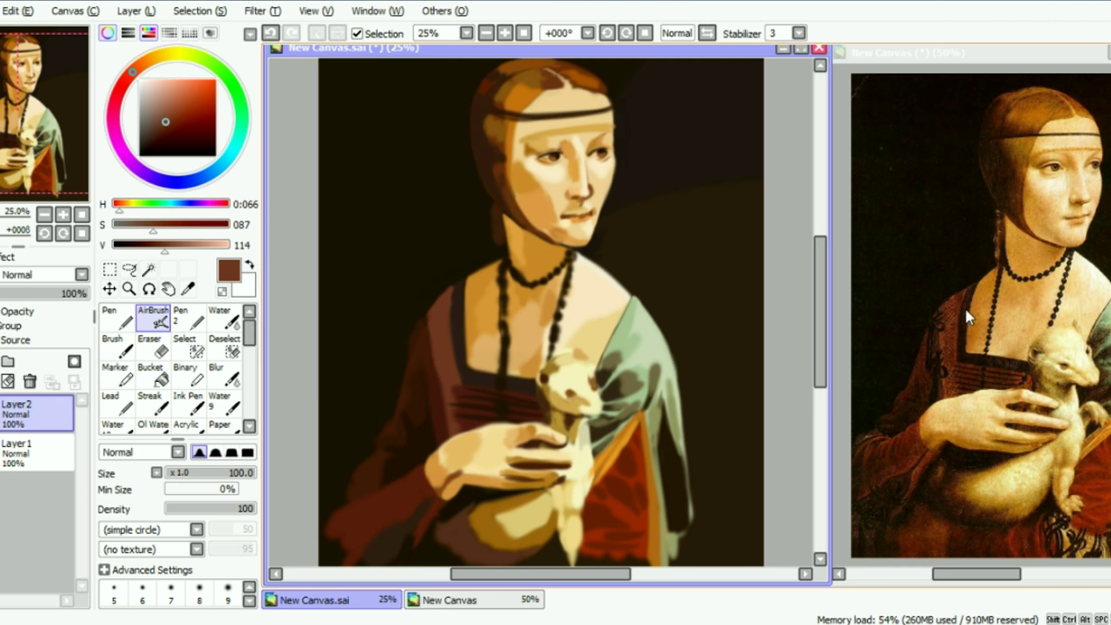
pyautogui.rightClick(956, 291)
pyautogui.moveTo(446, 303)
pyautogui.mouseDown()
pyautogui.moveTo(444, 340)
pyautogui.moveTo(468, 265)
pyautogui.mouseUp()
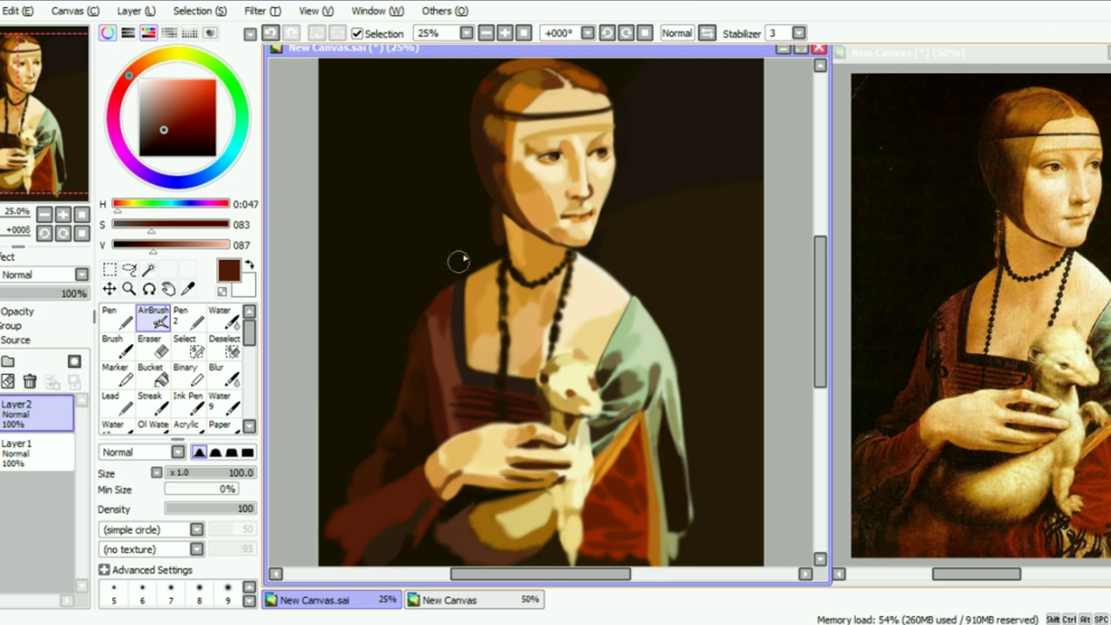
# Step: Add curling dark brown trim along the dress shoulder and upper sleeve with near-black tones sampled from the reference
pyautogui.keyDown('alt'); pyautogui.click(415, 320); pyautogui.keyUp('alt')
pyautogui.hotkey('ctrl', 'z')
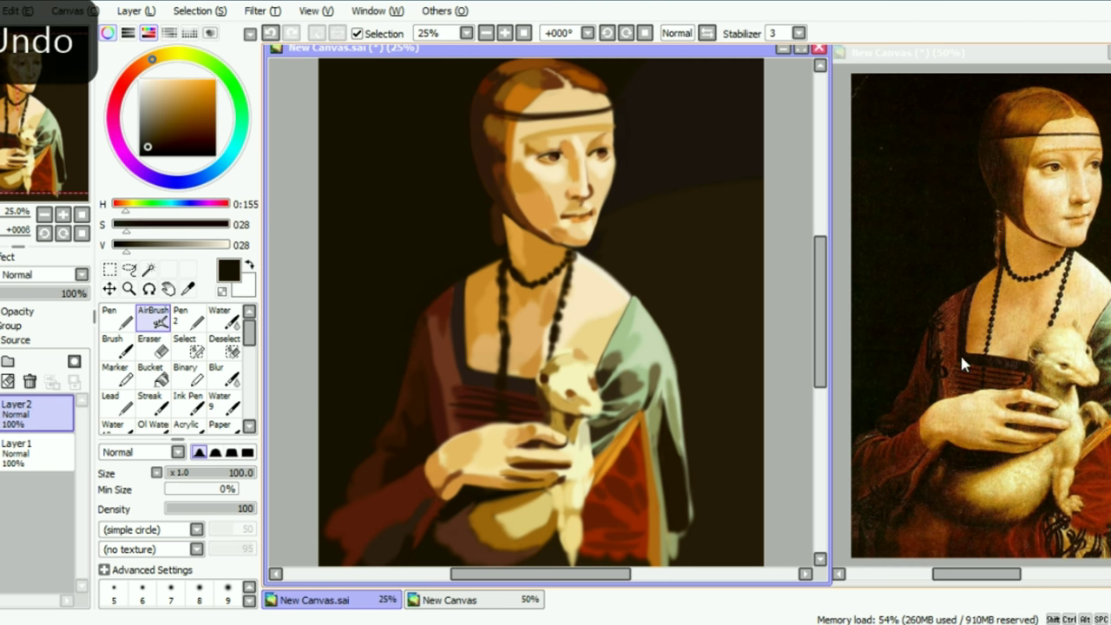
pyautogui.keyDown('alt'); pyautogui.click(972, 358); pyautogui.keyUp('alt')
pyautogui.hotkey('ctrl', 'z')
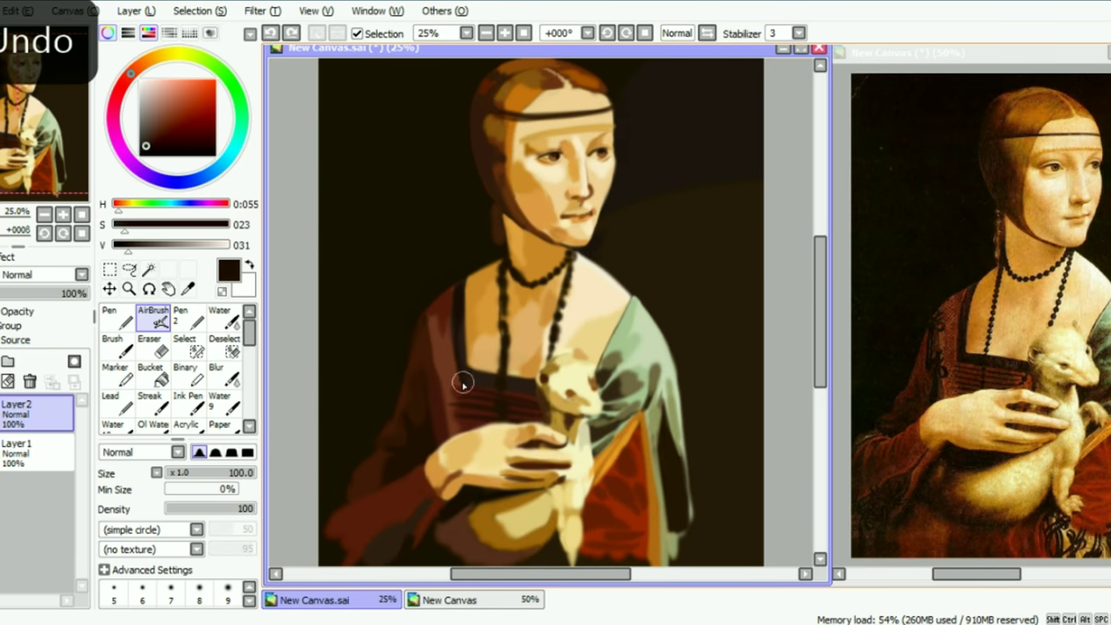
pyautogui.moveTo(438, 332); pyautogui.dragTo(429, 379)
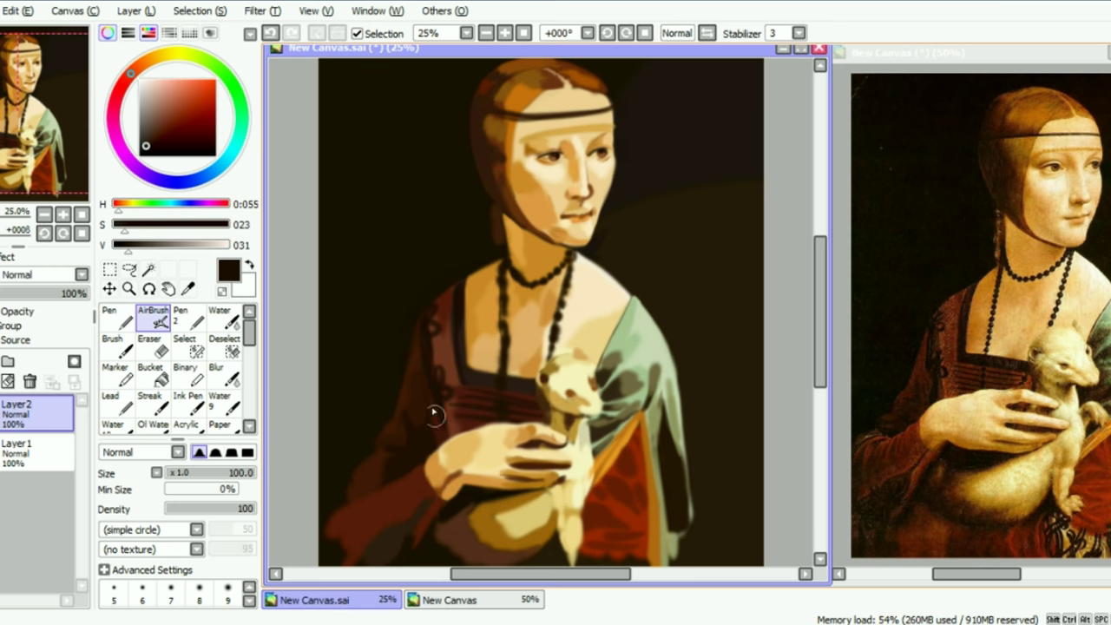
# Step: Shape the ermine's lower front paw with sampled cream-yellow, spreading the toes over the dark red cloth
pyautogui.moveTo(7, 128); pyautogui.dragTo(20, 134)
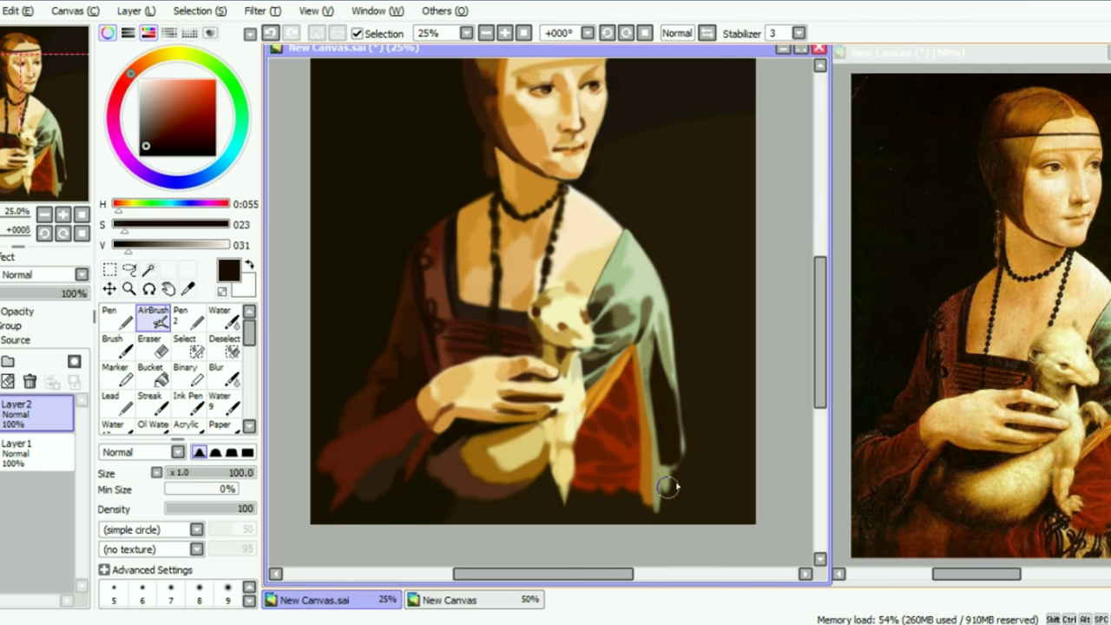
pyautogui.keyDown('alt'); pyautogui.click(629, 489); pyautogui.keyUp('alt')
pyautogui.keyDown('alt'); pyautogui.click(559, 479); pyautogui.keyUp('alt')
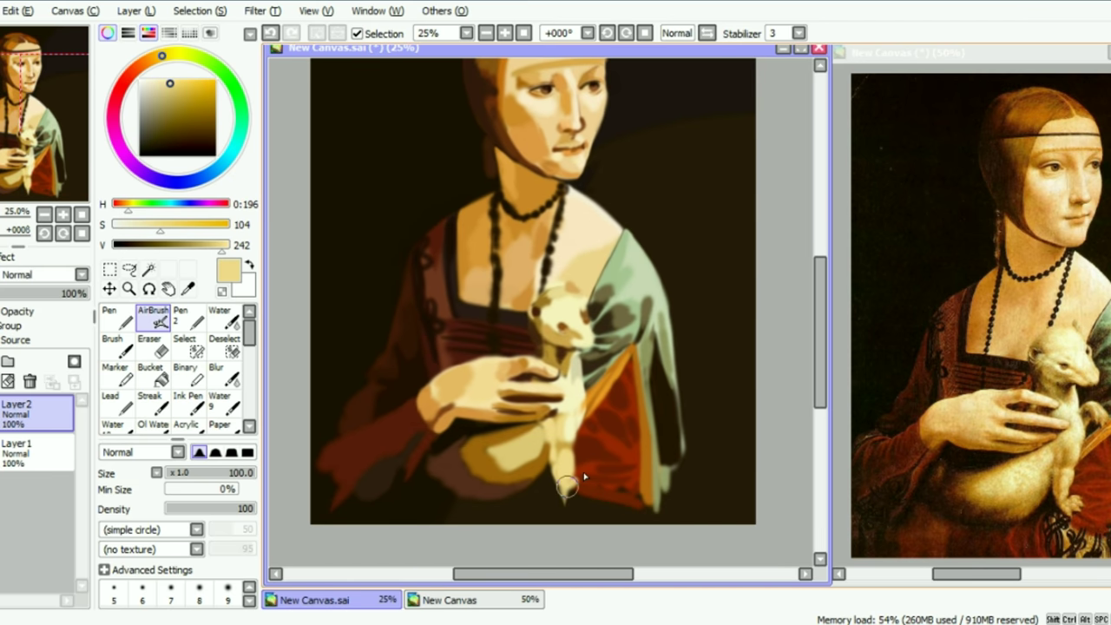
pyautogui.hotkey('ctrl', 'z')
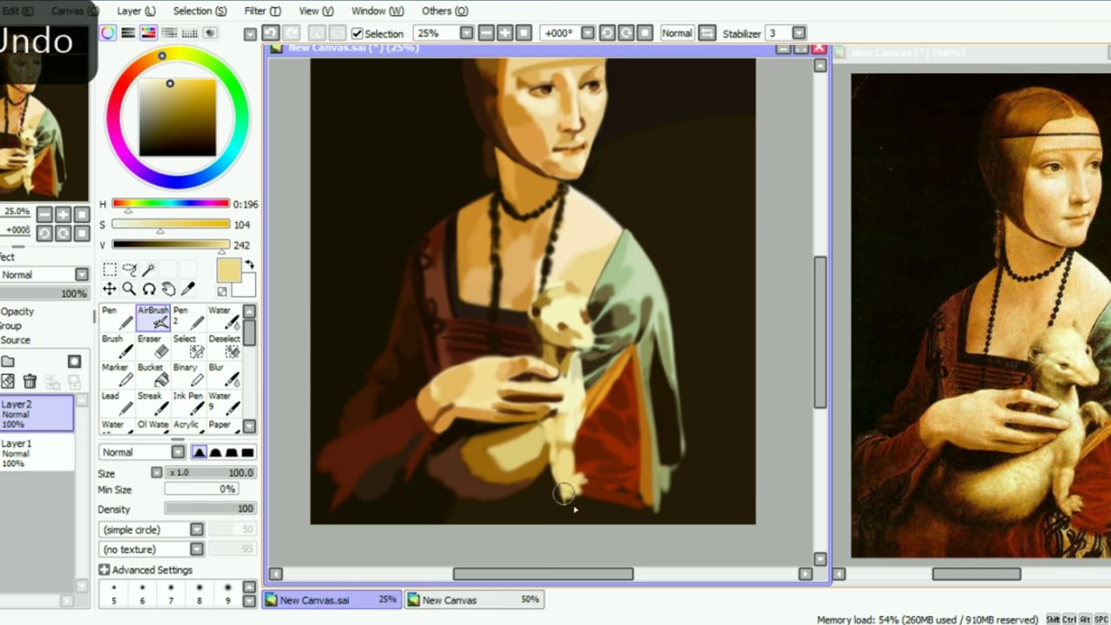
pyautogui.keyDown('alt'); pyautogui.click(560, 489); pyautogui.keyUp('alt')
# Step: Block in the ermine's raised paw against the red lining with brown and tan tones sampled from the reference
pyautogui.keyDown('alt'); pyautogui.click(1094, 419); pyautogui.keyUp('alt')
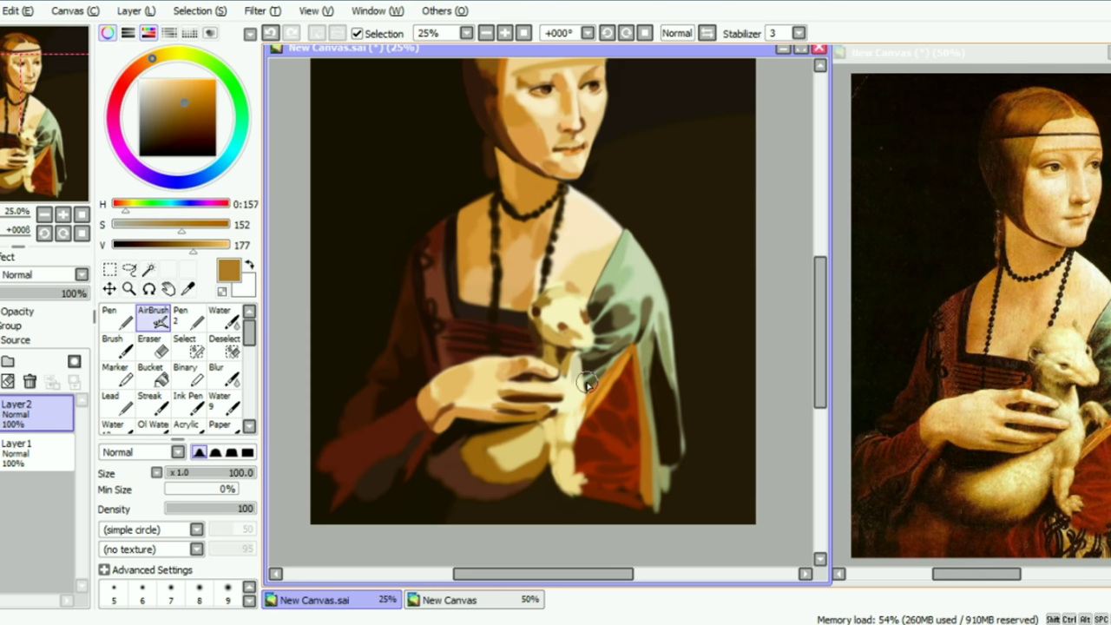
pyautogui.keyDown('alt'); pyautogui.click(918, 397); pyautogui.keyUp('alt')
pyautogui.hotkey('ctrl', 'z')
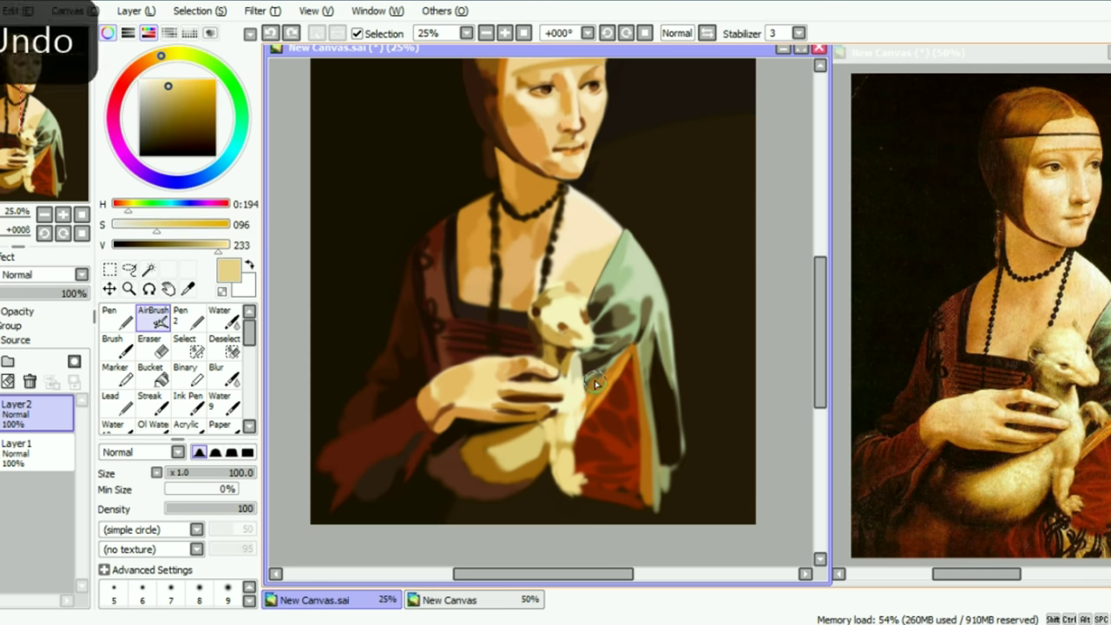
pyautogui.moveTo(599, 381); pyautogui.dragTo(592, 389)
pyautogui.keyDown('alt'); pyautogui.click(965, 396); pyautogui.keyUp('alt')
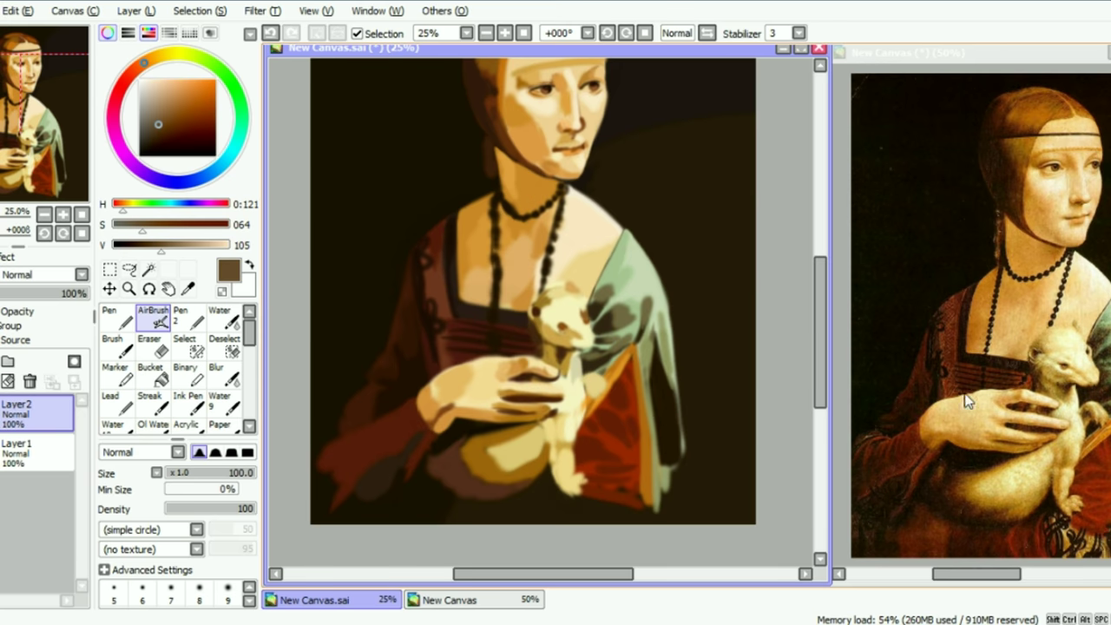
pyautogui.hotkey('ctrl', 'z')
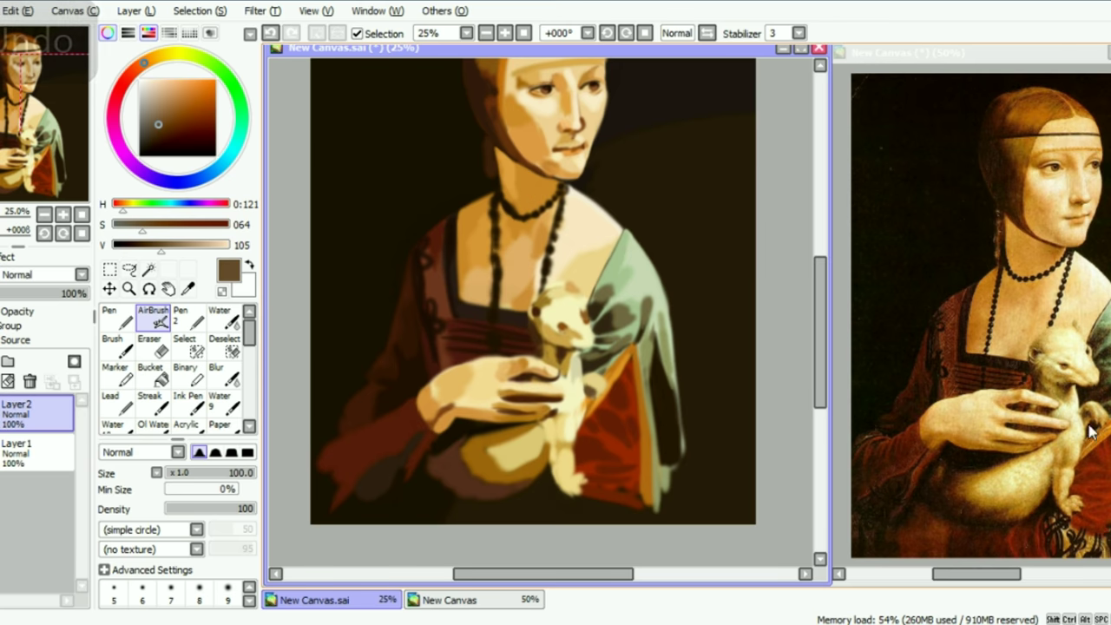
# Step: Lighten the ermine's raised paw with sampled cream-yellow and shape its toes over the orange edge
pyautogui.keyDown('alt'); pyautogui.click(586, 402); pyautogui.keyUp('alt')
pyautogui.keyDown('alt'); pyautogui.click(583, 399); pyautogui.keyUp('alt')
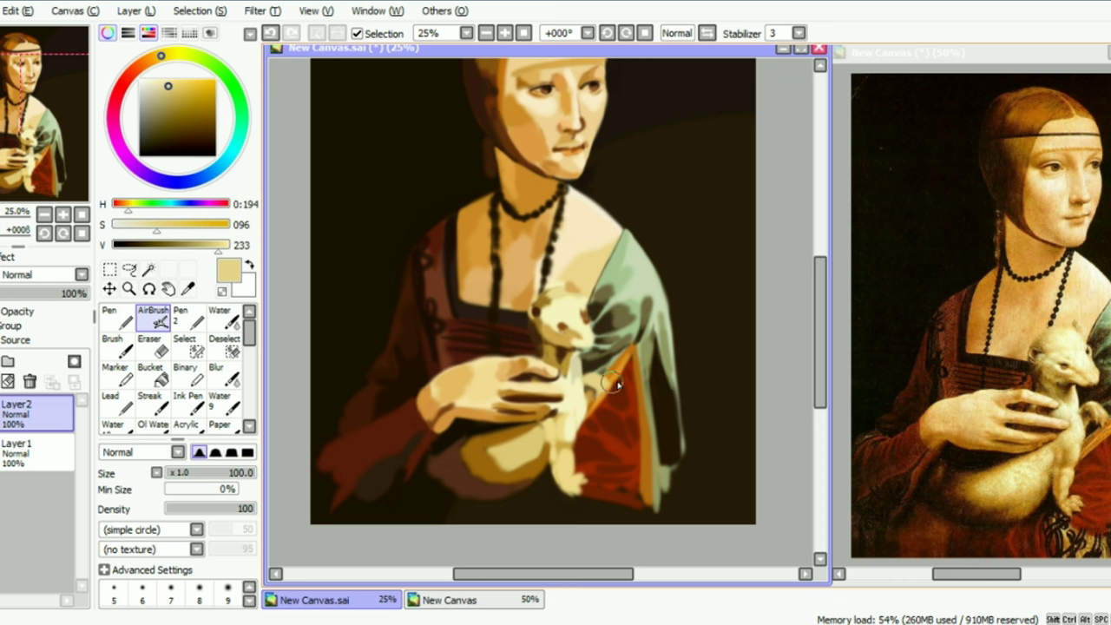
pyautogui.keyDown('alt'); pyautogui.click(1097, 404); pyautogui.keyUp('alt')
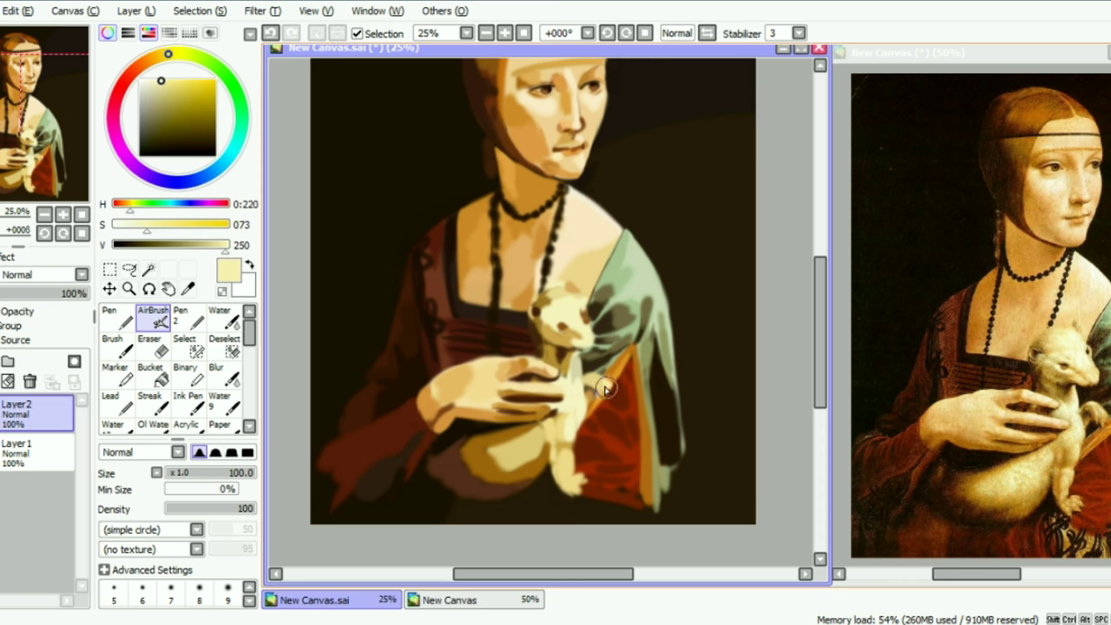
pyautogui.hotkey('ctrl', 'z')
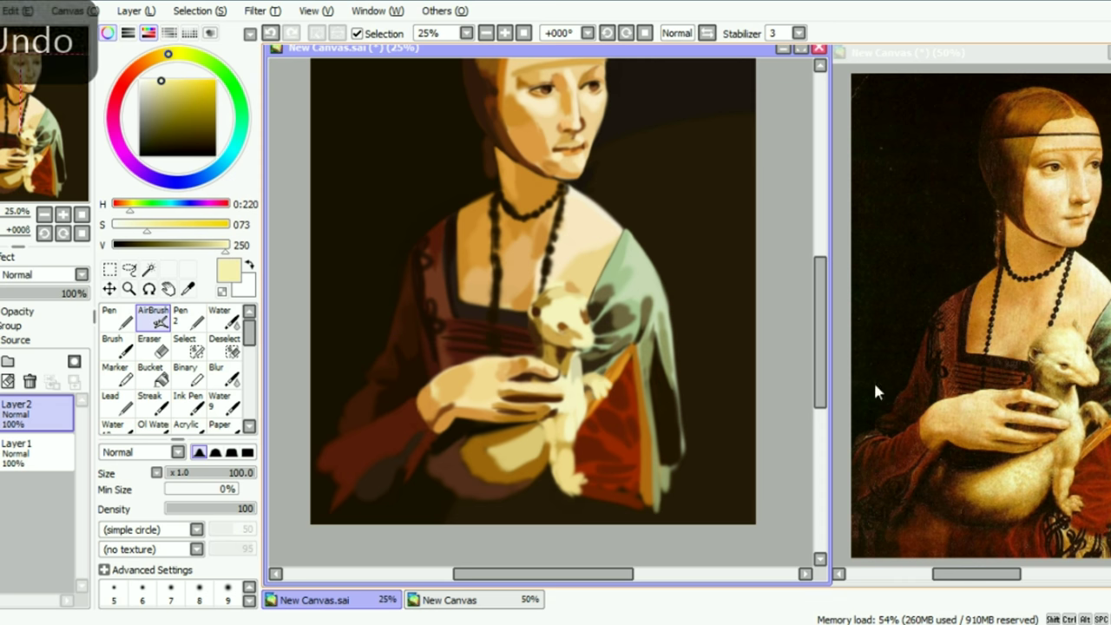
# Step: Shade and separate the toes of the ermine's raised paw with sampled golden-brown, cream and dark brown
pyautogui.keyDown('alt'); pyautogui.click(1085, 424); pyautogui.keyUp('alt')
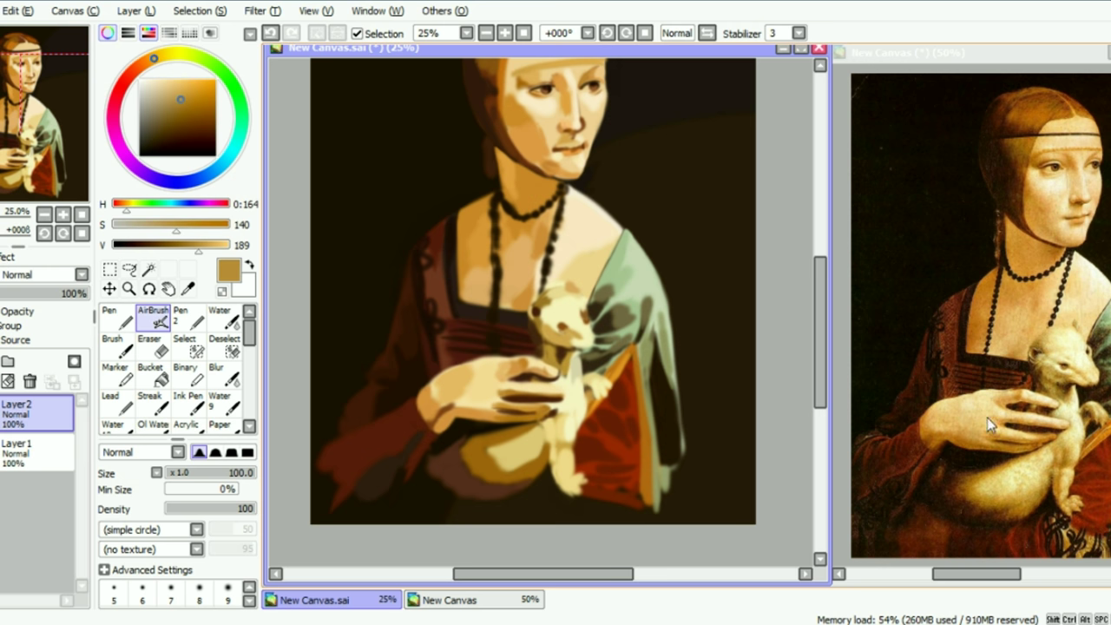
pyautogui.keyDown('alt'); pyautogui.click(587, 401); pyautogui.keyUp('alt')
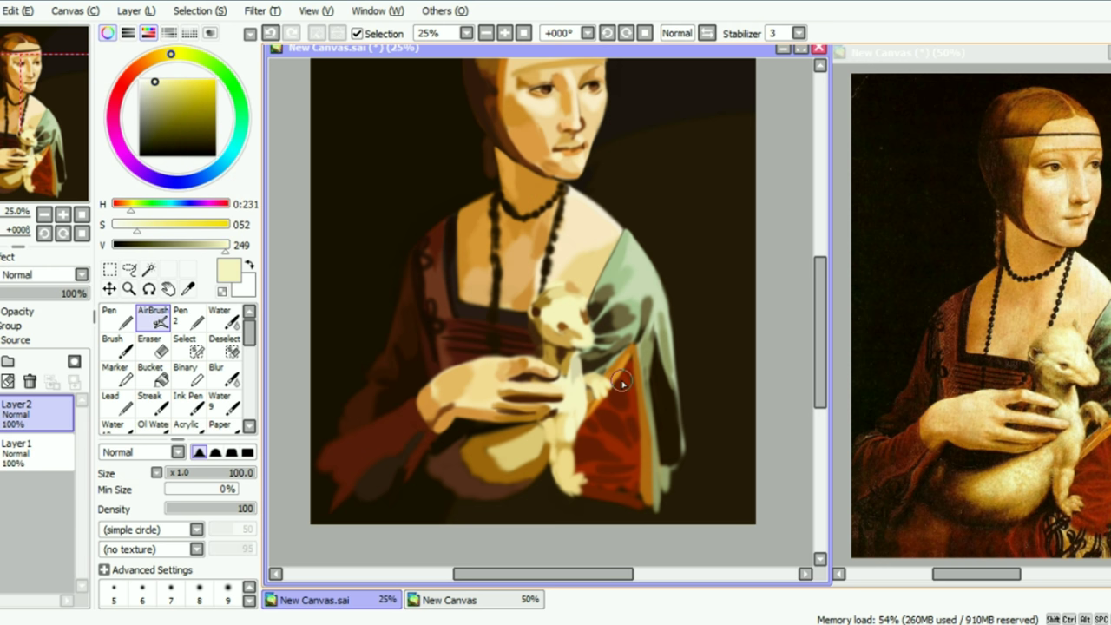
pyautogui.keyDown('alt'); pyautogui.click(1090, 410); pyautogui.keyUp('alt')
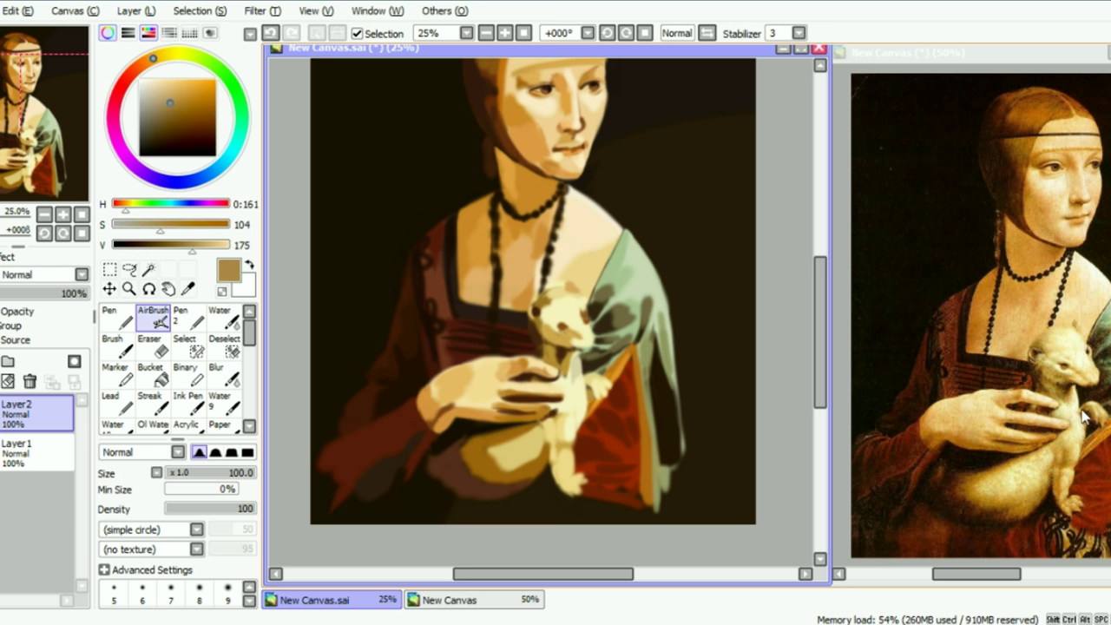
pyautogui.hotkey('ctrl', 'z')
pyautogui.keyDown('alt'); pyautogui.click(586, 386); pyautogui.keyUp('alt')
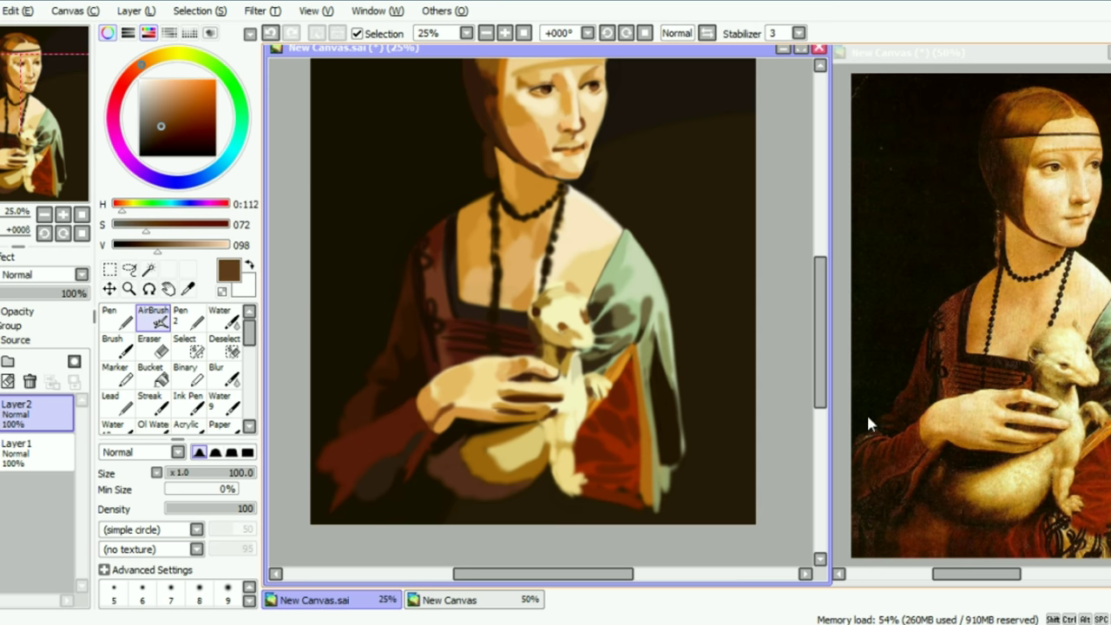
# Step: Darken the ermine's near eye and shade the side of its face with sampled dark brown and olive-yellow
pyautogui.keyDown('alt'); pyautogui.click(552, 325); pyautogui.keyUp('alt')
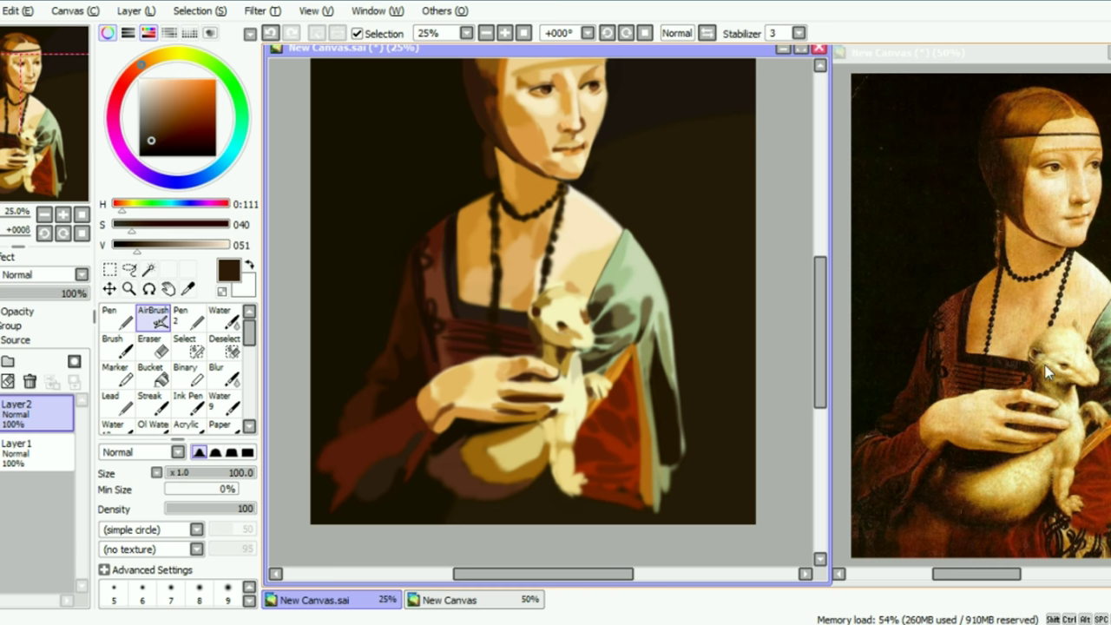
pyautogui.keyDown('alt'); pyautogui.click(1047, 372); pyautogui.keyUp('alt')
pyautogui.keyDown('alt'); pyautogui.click(1047, 360); pyautogui.keyUp('alt')
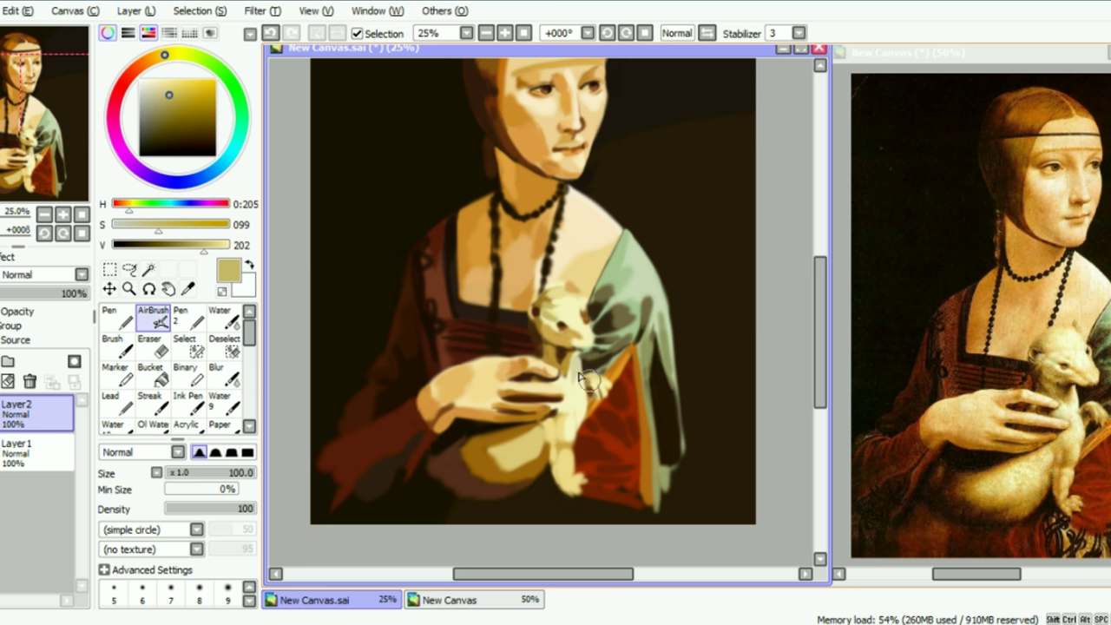
pyautogui.hotkey('ctrl', 'z')
# Step: Refine the ermine's muzzle and brow with sampled cream and tan, and rework its far eye in dark brown
pyautogui.keyDown('alt'); pyautogui.click(593, 344); pyautogui.keyUp('alt')
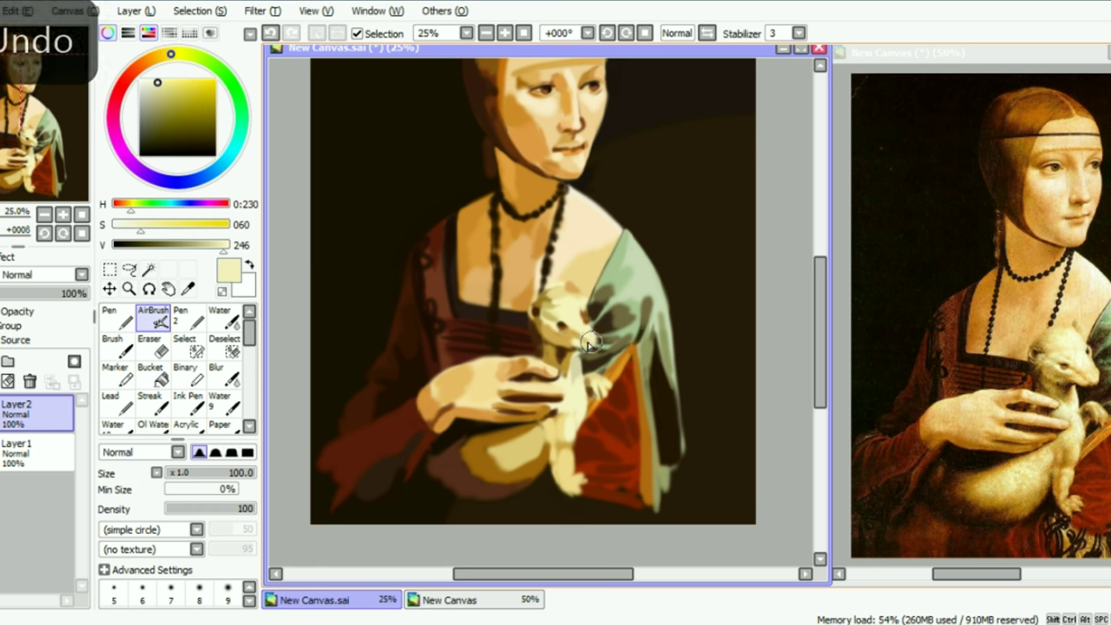
pyautogui.keyDown('alt'); pyautogui.click(584, 310); pyautogui.keyUp('alt')
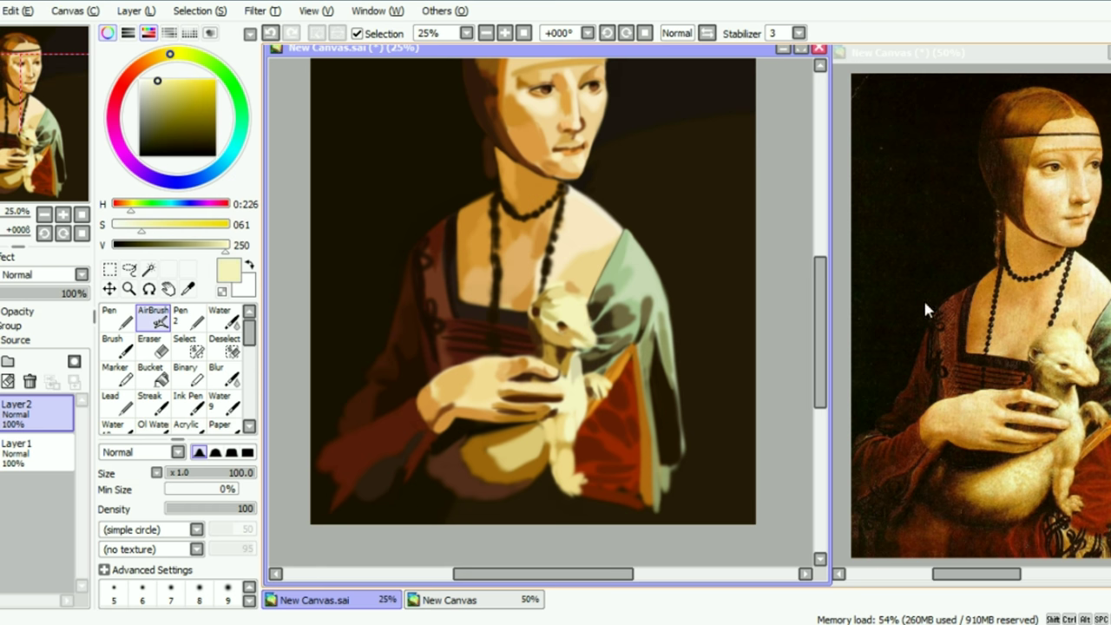
pyautogui.keyDown('alt'); pyautogui.click(1092, 356); pyautogui.keyUp('alt')
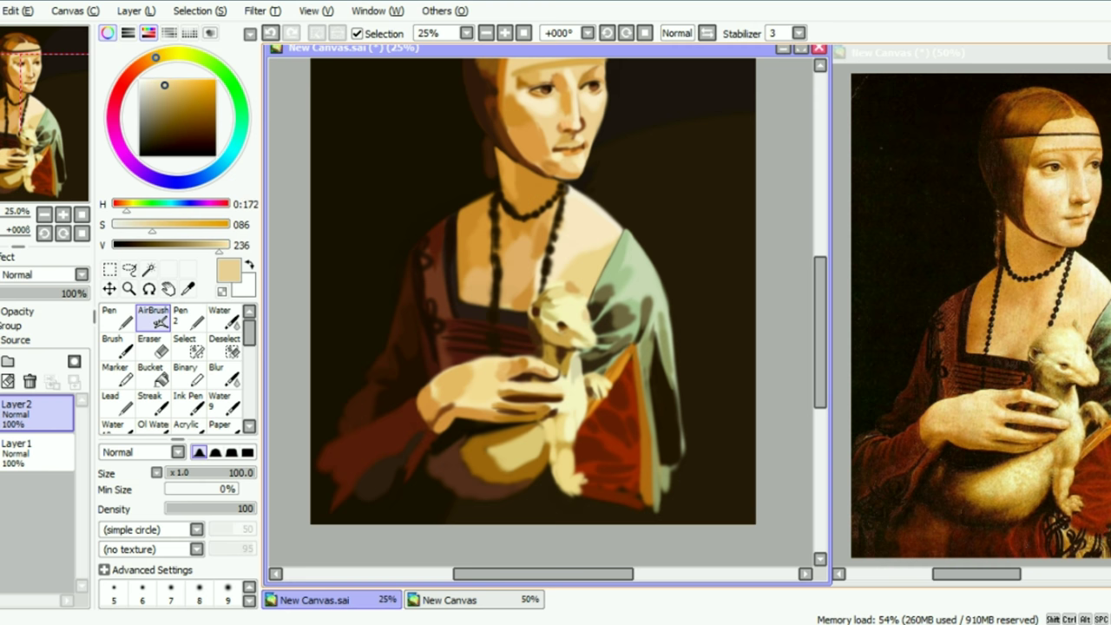
pyautogui.keyDown('alt'); pyautogui.click(1088, 360); pyautogui.keyUp('alt')
pyautogui.hotkey('ctrl', 'z')
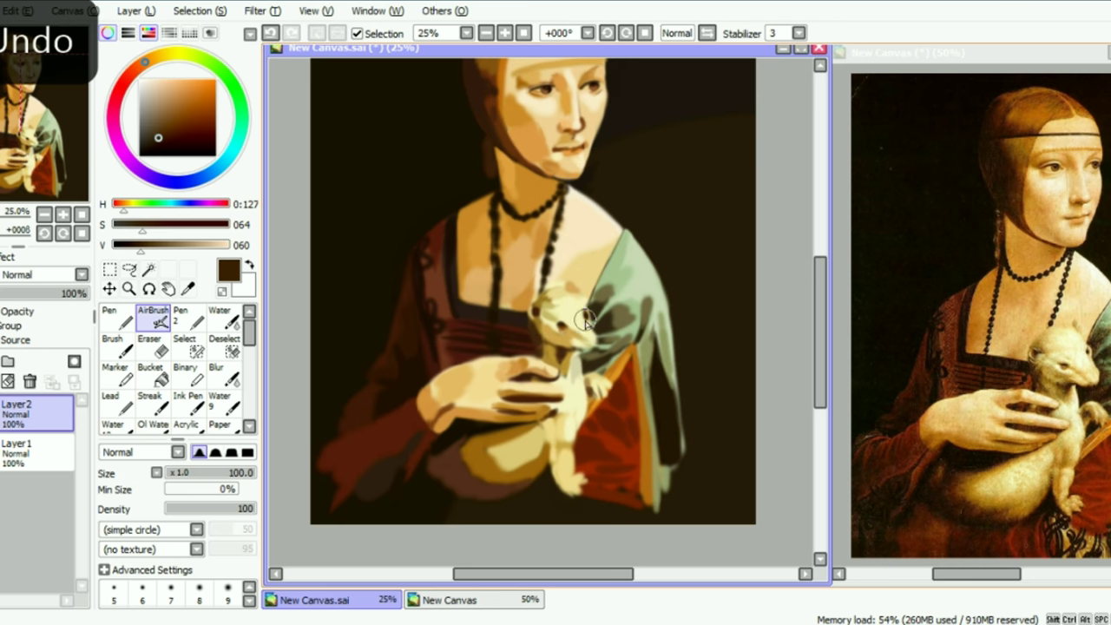
# Step: Paint a patch of sampled red cloth beneath the ermine's body along the canvas's lower edge
pyautogui.moveTo(45, 109); pyautogui.dragTo(33, 137)
pyautogui.rightClick(1008, 547)
pyautogui.moveTo(567, 414); pyautogui.dragTo(524, 431)
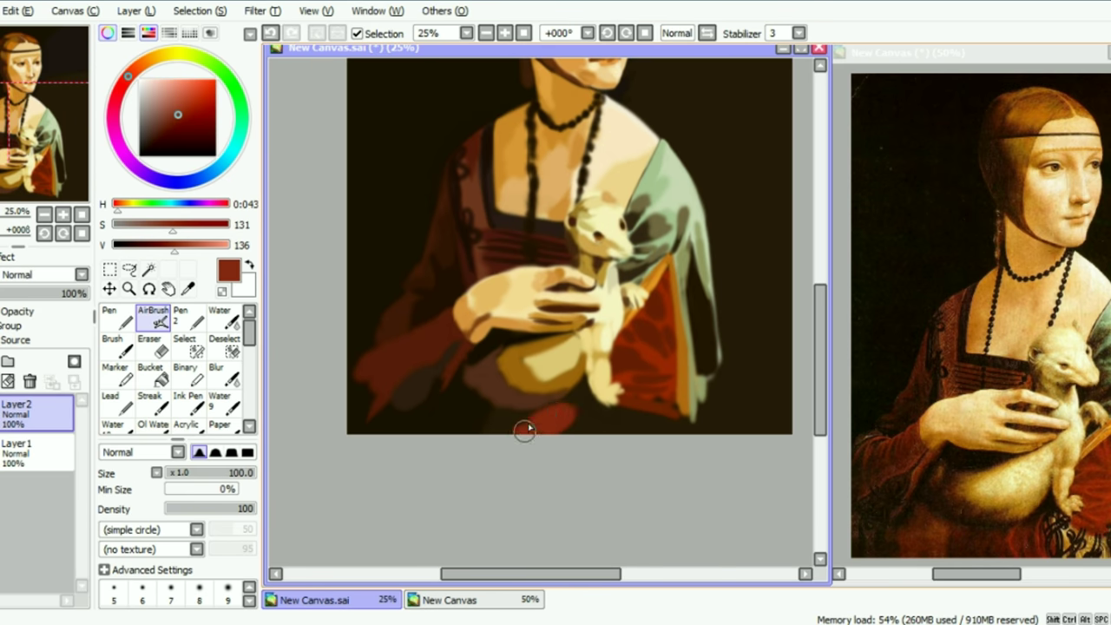
pyautogui.keyDown('alt'); pyautogui.click(1048, 502); pyautogui.keyUp('alt')
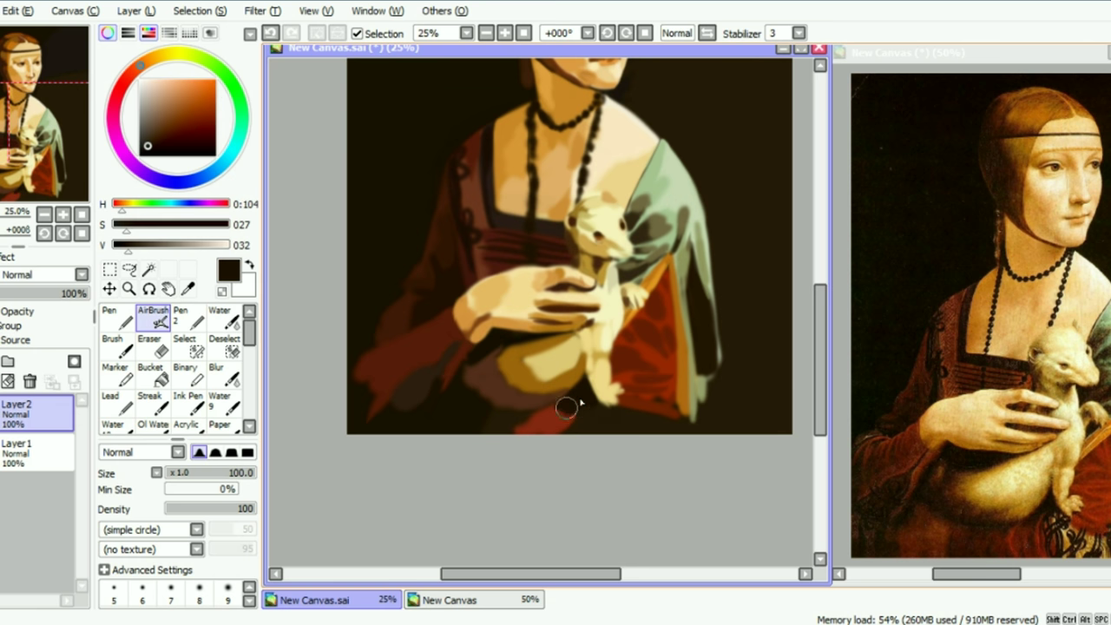
pyautogui.rightClick(555, 422)
pyautogui.moveTo(562, 418); pyautogui.dragTo(505, 418)
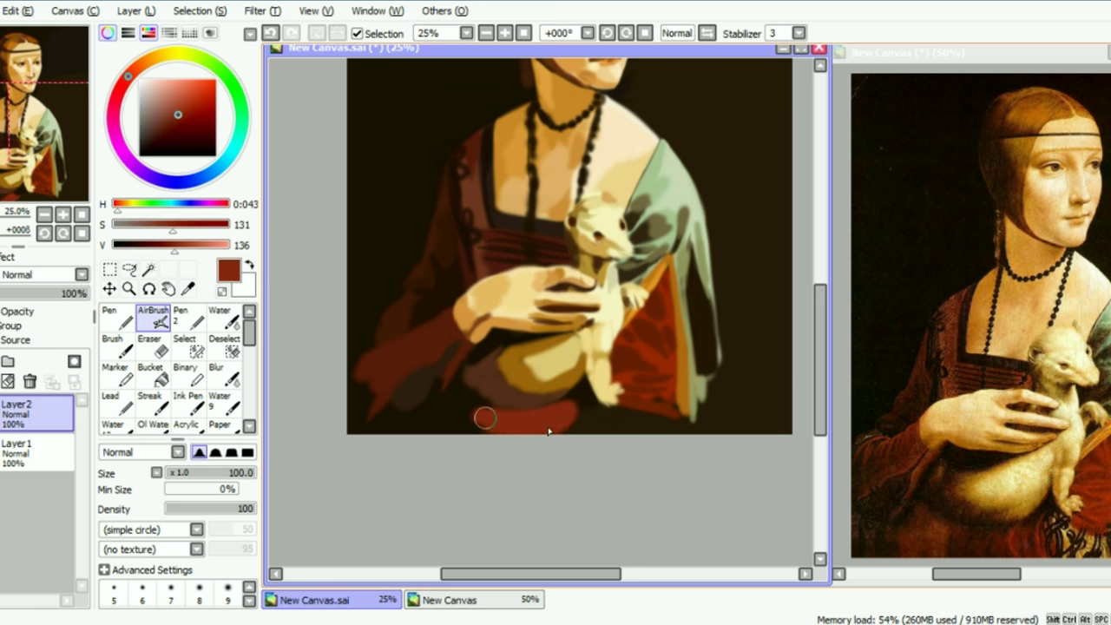
# Step: Deepen the shadow under the ermine's belly with dark reddish-brown and tone its underside with sampled brown
pyautogui.keyDown('alt'); pyautogui.click(691, 423); pyautogui.keyUp('alt')
pyautogui.keyDown('alt'); pyautogui.click(959, 506); pyautogui.keyUp('alt')
pyautogui.moveTo(510, 396); pyautogui.dragTo(530, 408)
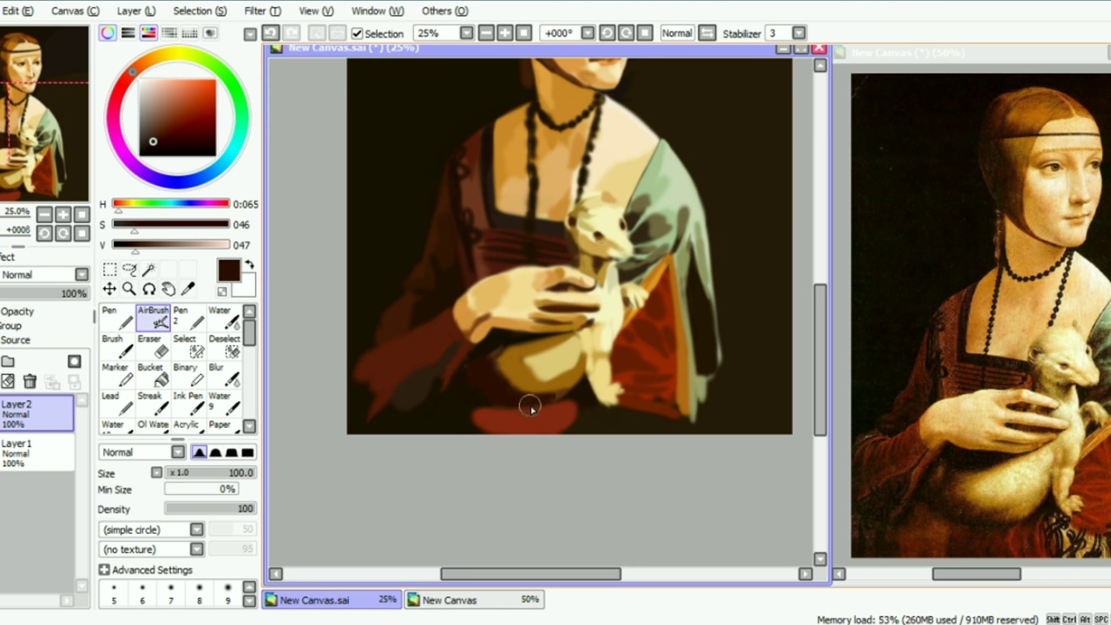
pyautogui.keyDown('alt'); pyautogui.click(972, 508); pyautogui.keyUp('alt')
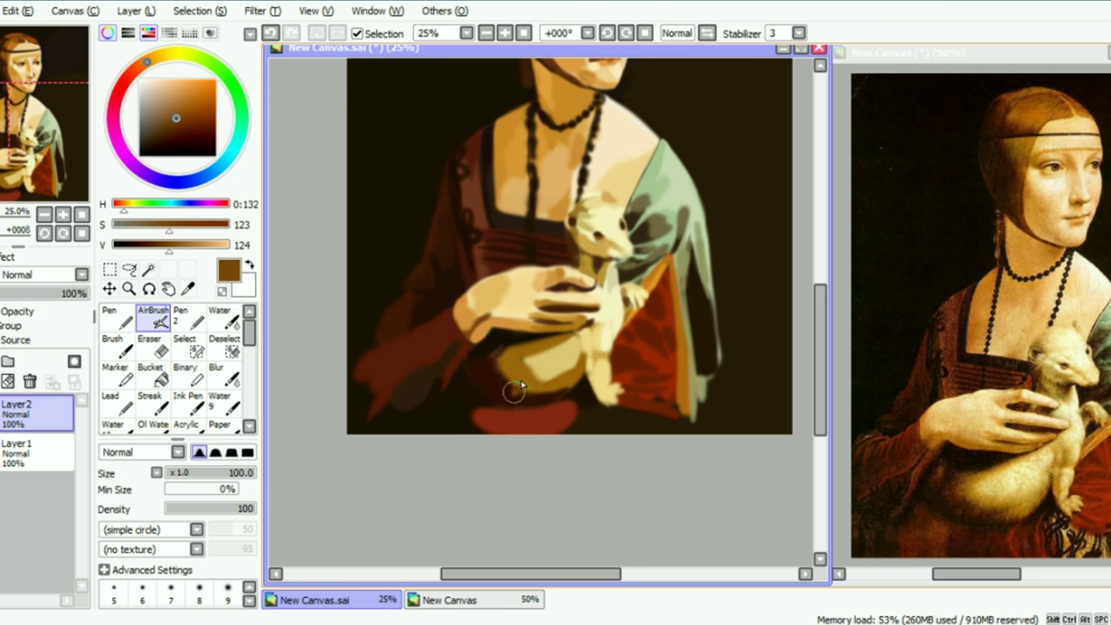
pyautogui.keyDown('alt'); pyautogui.click(1001, 519); pyautogui.keyUp('alt')
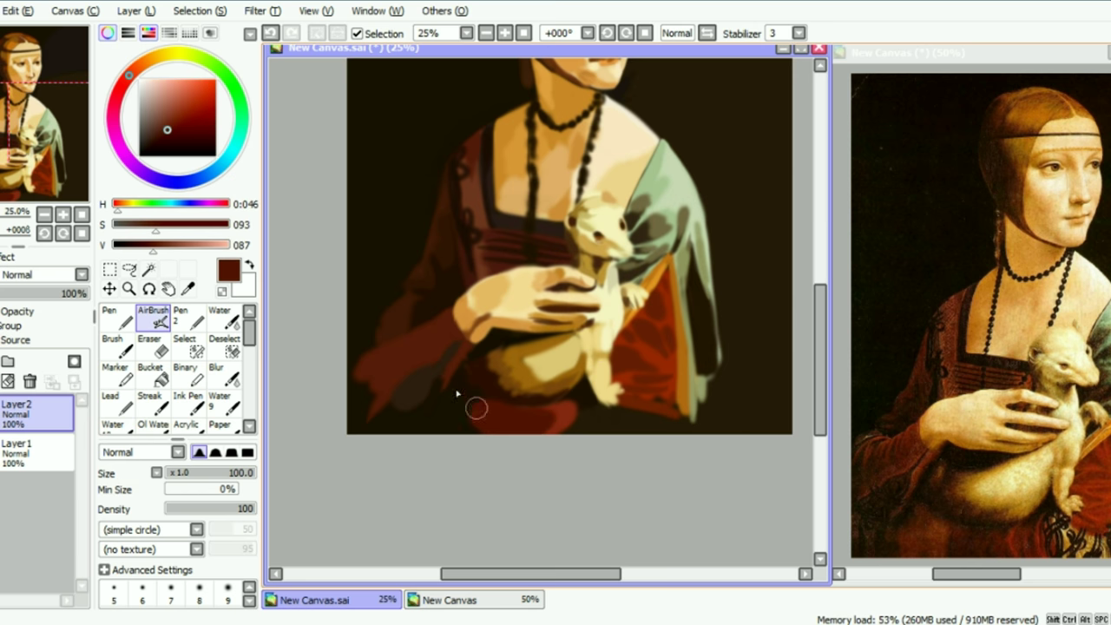
# Step: Extend the red cloth beneath the ermine's paw and add a sampled golden patch at the canvas's lower edge
pyautogui.keyDown('alt'); pyautogui.click(565, 420); pyautogui.keyUp('alt')
pyautogui.moveTo(582, 421); pyautogui.dragTo(649, 422)
pyautogui.rightClick(980, 497)
pyautogui.hotkey('ctrl', 'z')
pyautogui.rightClick(1067, 540)
pyautogui.rightClick(1064, 538)
# Step: Reshape the lower end of the green cloak with sampled dark brown and grey-green tones
pyautogui.moveTo(7, 148); pyautogui.dragTo(19, 152)
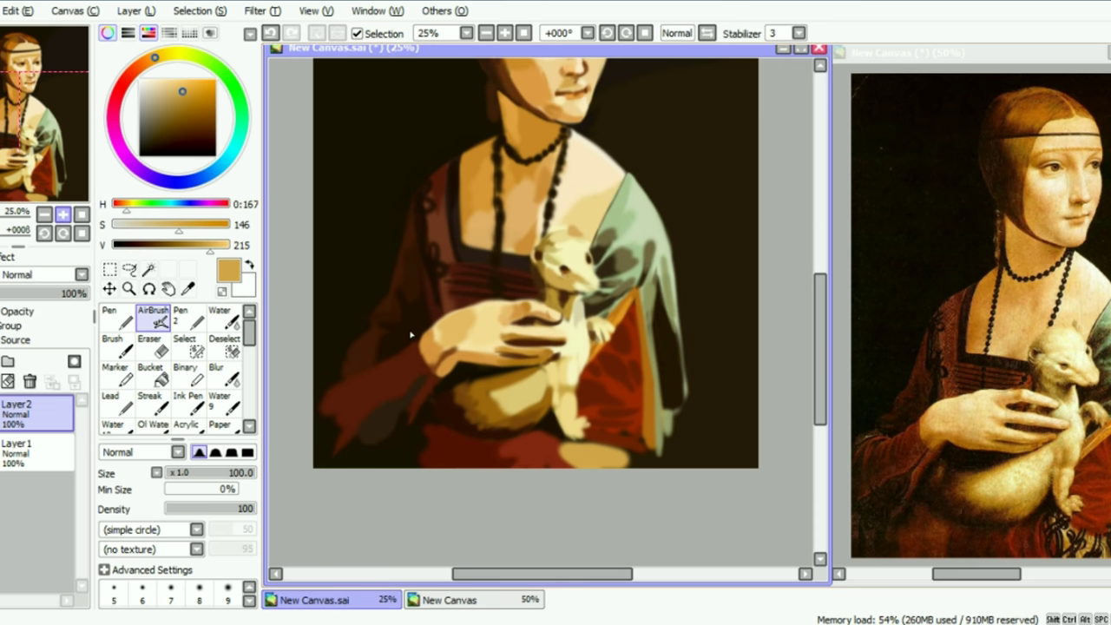
pyautogui.moveTo(990, 374); pyautogui.dragTo(934, 339)
pyautogui.rightClick(1096, 503)
pyautogui.moveTo(672, 436); pyautogui.dragTo(647, 450)
pyautogui.rightClick(650, 427)
pyautogui.rightClick(661, 437)
pyautogui.keyDown('alt'); pyautogui.click(662, 434); pyautogui.keyUp('alt')
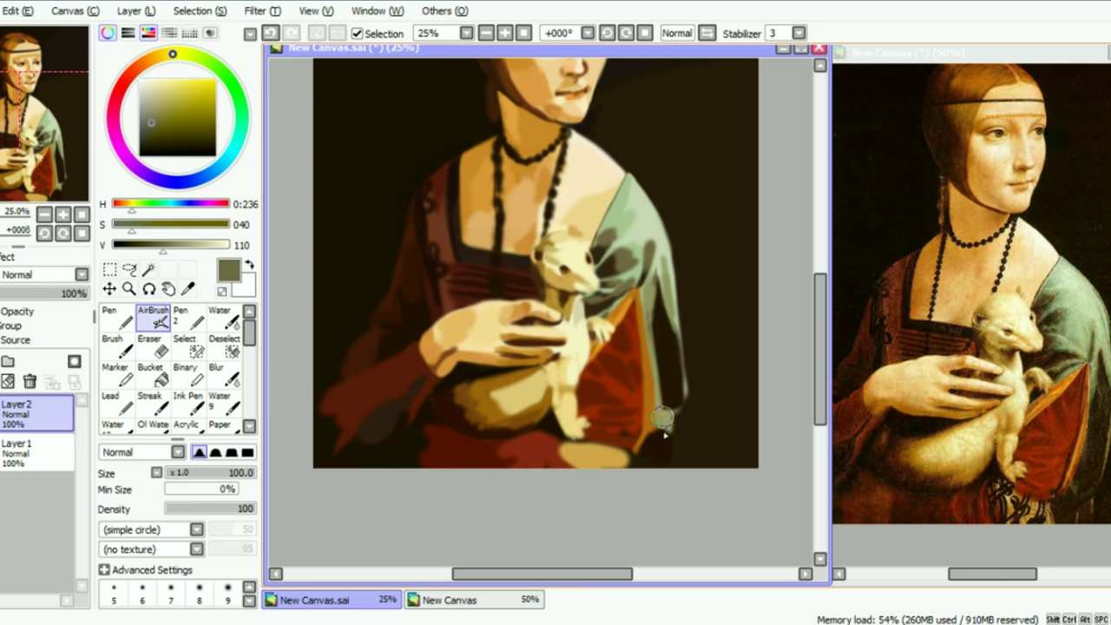
pyautogui.keyDown('alt'); pyautogui.click(690, 425); pyautogui.keyUp('alt')
pyautogui.keyDown('alt'); pyautogui.click(667, 408); pyautogui.keyUp('alt')
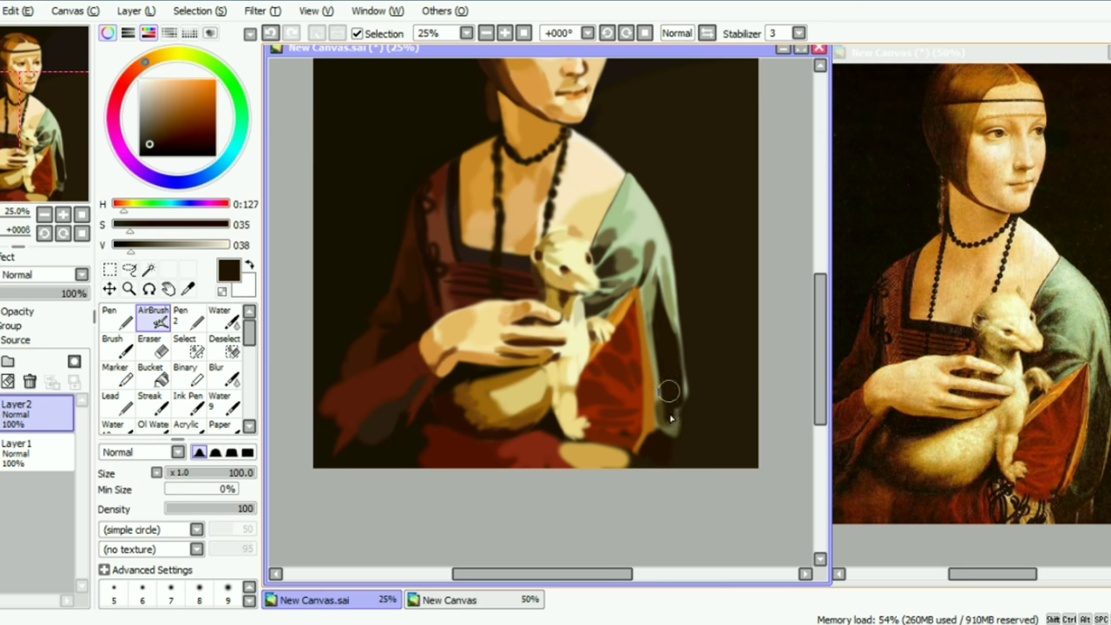
pyautogui.keyDown('alt'); pyautogui.click(682, 389); pyautogui.keyUp('alt')
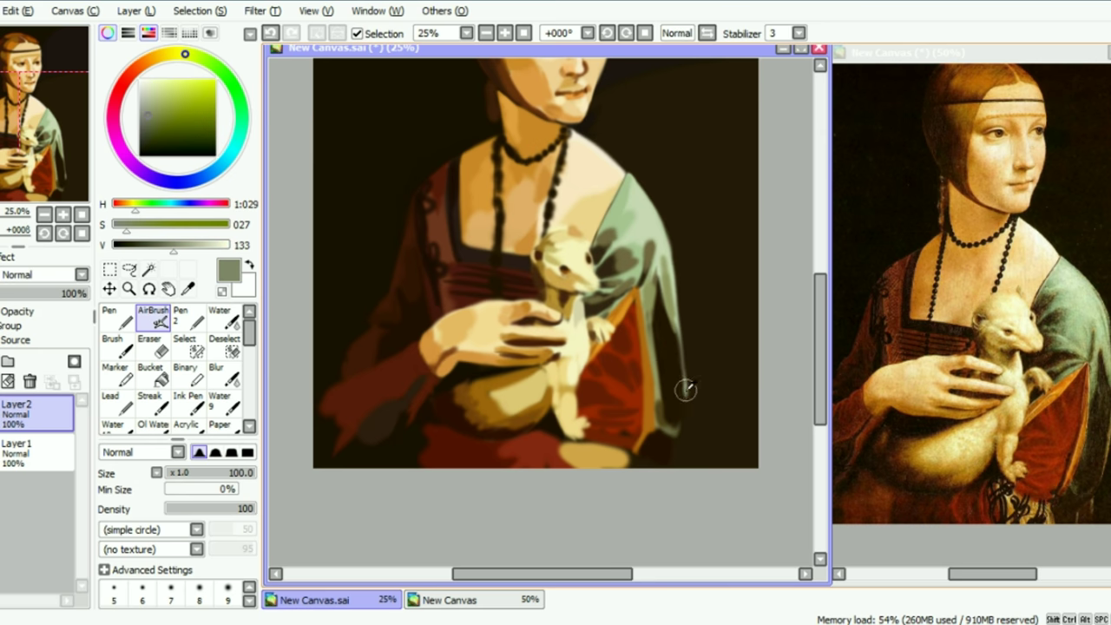
# Step: Extend the cloak's hem and the bottom of the red lining with muted brown and dark tones picked nearby
pyautogui.keyDown('alt'); pyautogui.click(664, 444); pyautogui.keyUp('alt')
pyautogui.moveTo(678, 441)
pyautogui.mouseDown()
pyautogui.moveTo(663, 463)
pyautogui.moveTo(671, 441)
pyautogui.moveTo(652, 427)
pyautogui.moveTo(618, 452)
pyautogui.mouseUp()
pyautogui.keyDown('alt'); pyautogui.click(662, 440); pyautogui.keyUp('alt')
pyautogui.keyDown('alt'); pyautogui.click(649, 425); pyautogui.keyUp('alt')
pyautogui.keyDown('alt'); pyautogui.click(637, 442); pyautogui.keyUp('alt')
# Step: Rework the cloth under the ermine with sampled reds, adding folds and trimming the golden patch
pyautogui.keyDown('alt'); pyautogui.click(1025, 496); pyautogui.keyUp('alt')
pyautogui.keyDown('alt'); pyautogui.click(1025, 487); pyautogui.keyUp('alt')
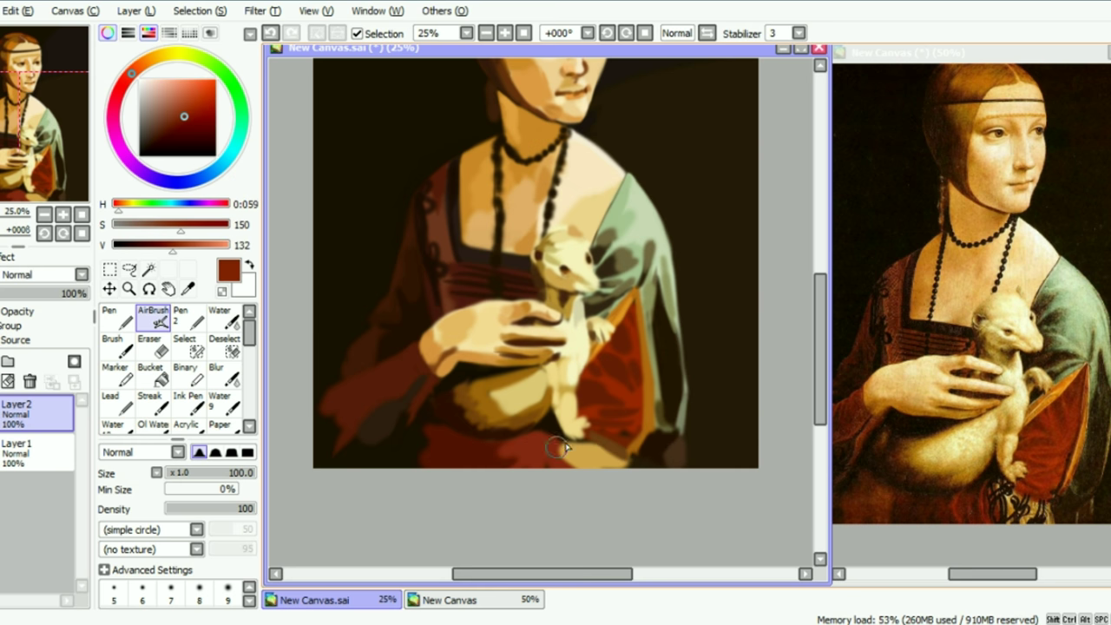
pyautogui.hotkey('ctrl', 'z')
pyautogui.keyDown('alt'); pyautogui.click(650, 446); pyautogui.keyUp('alt')
pyautogui.moveTo(650, 446); pyautogui.dragTo(634, 463)
pyautogui.keyDown('alt'); pyautogui.click(986, 500); pyautogui.keyUp('alt')
pyautogui.moveTo(547, 446)
pyautogui.mouseDown()
pyautogui.moveTo(569, 477)
pyautogui.moveTo(555, 476)
pyautogui.moveTo(536, 441)
pyautogui.moveTo(515, 445)
pyautogui.mouseUp()
pyautogui.keyDown('alt'); pyautogui.click(954, 497); pyautogui.keyUp('alt')
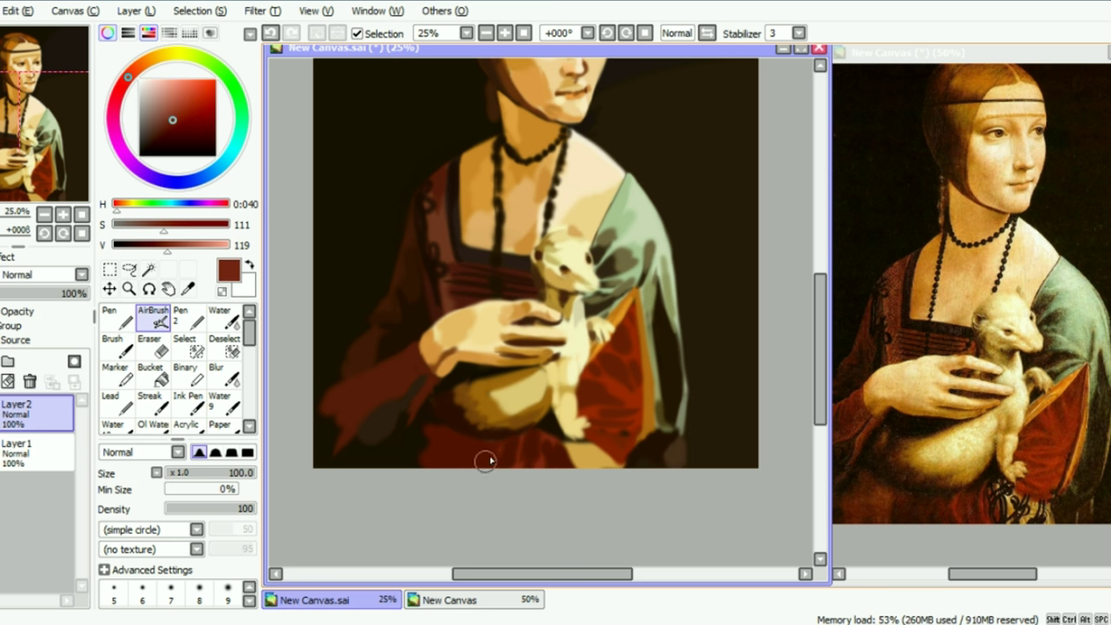
# Step: Rework the lower dress and darken the outer edge of the lady's hanging sleeve with dark red and brown tones sampled from the reference
pyautogui.keyDown('alt'); pyautogui.click(962, 513); pyautogui.keyUp('alt')
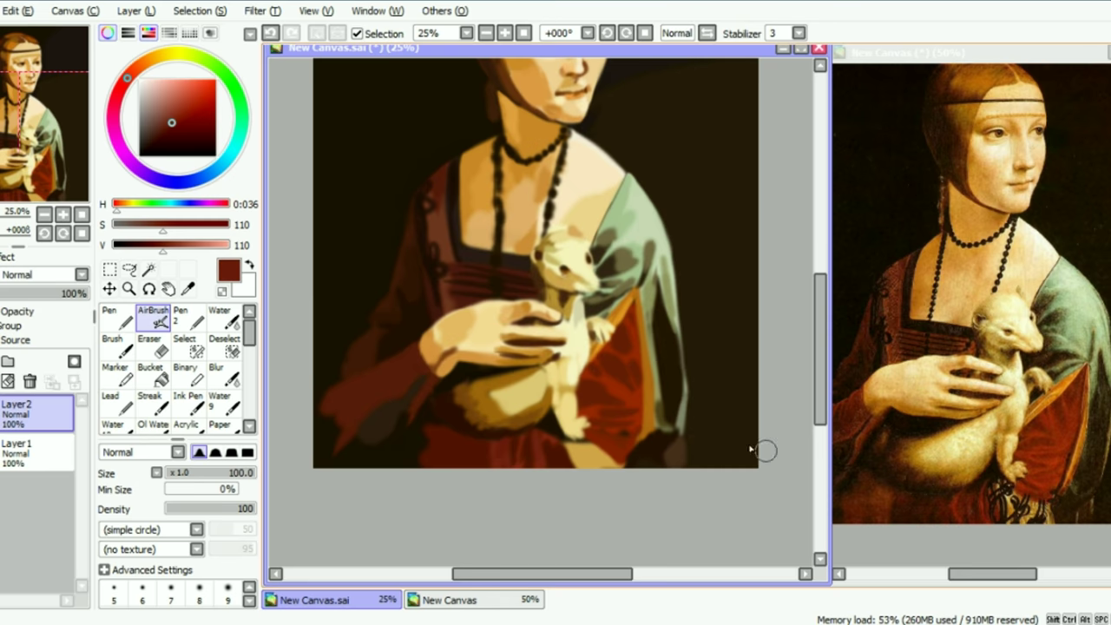
pyautogui.click(962, 511)
pyautogui.moveTo(84, 168)
pyautogui.mouseDown()
pyautogui.moveTo(64, 165)
pyautogui.moveTo(63, 184)
pyautogui.mouseUp()
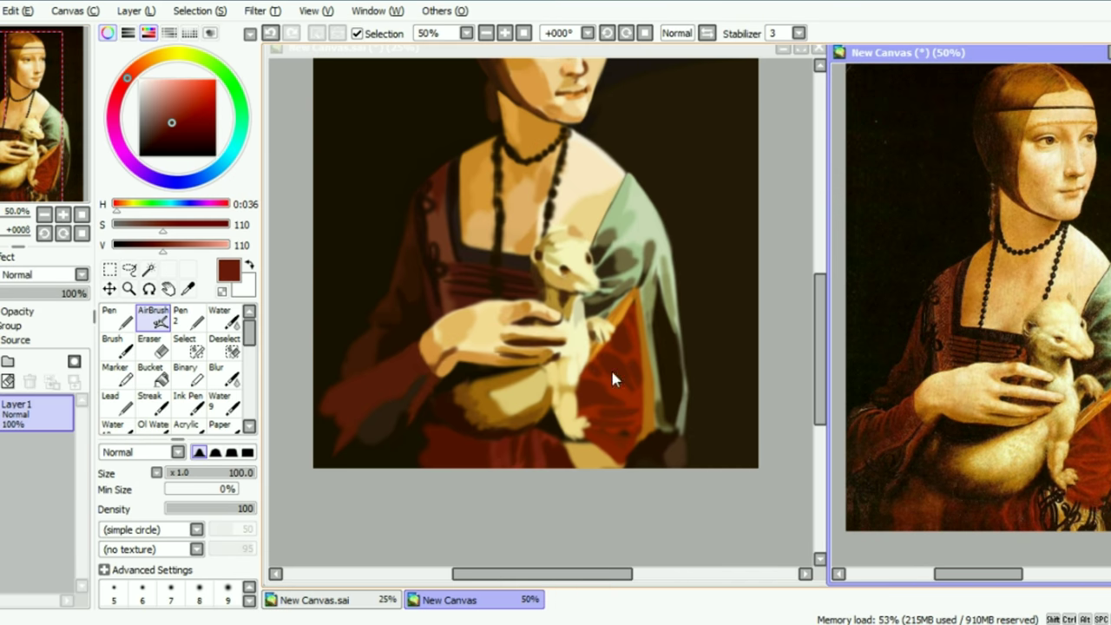
pyautogui.keyDown('alt'); pyautogui.click(855, 434); pyautogui.keyUp('alt')
pyautogui.click(347, 390)
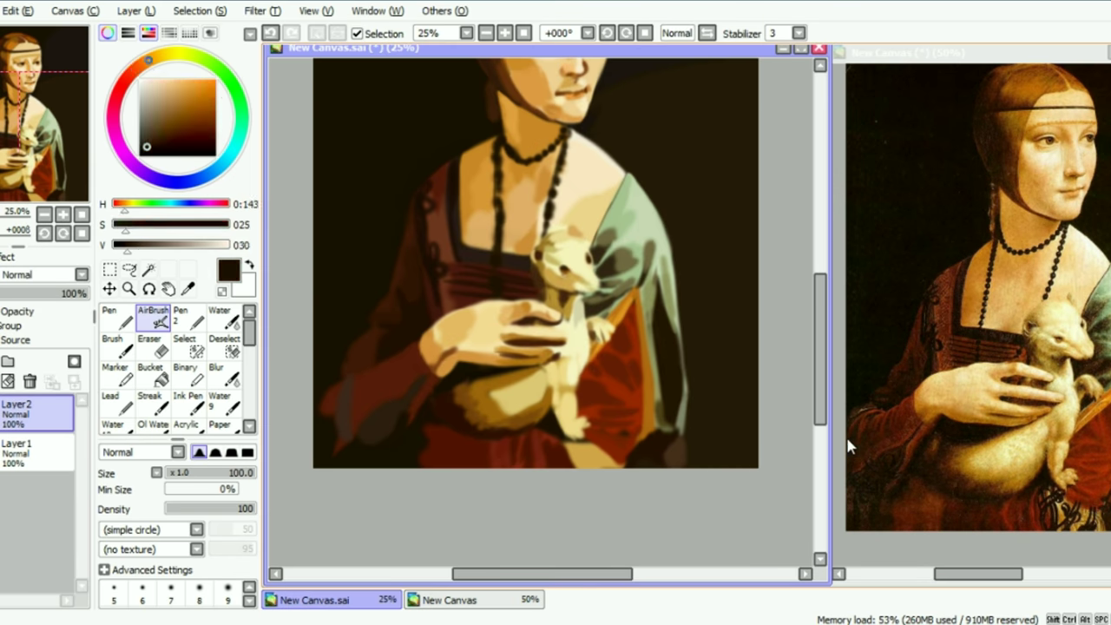
pyautogui.hotkey('ctrl', 'z')
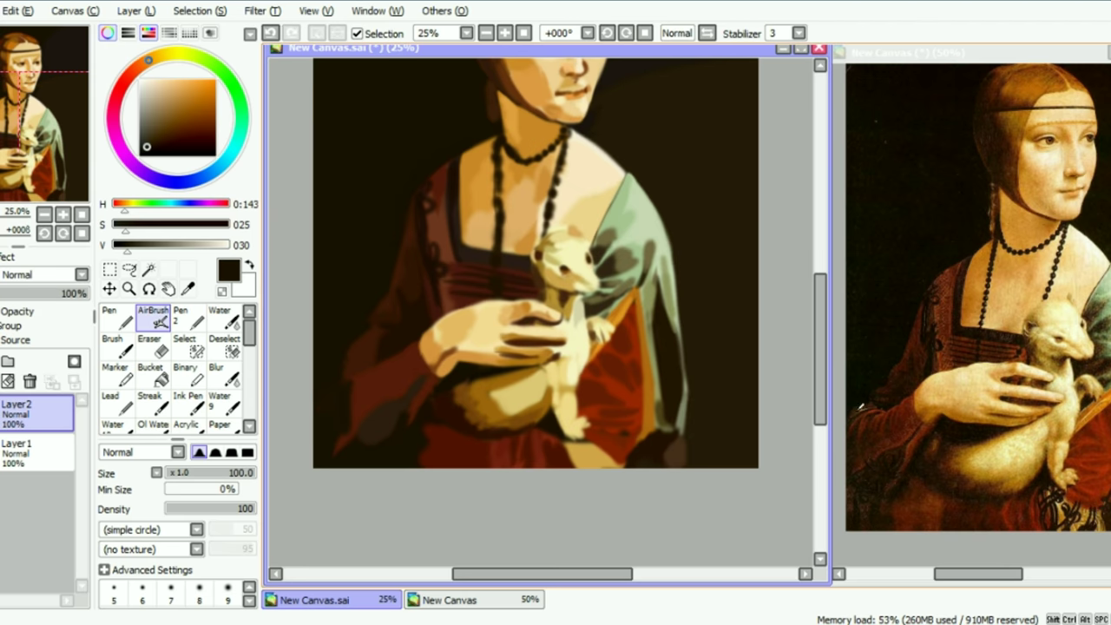
pyautogui.keyDown('alt'); pyautogui.click(856, 414); pyautogui.keyUp('alt')
pyautogui.keyDown('alt'); pyautogui.click(876, 443); pyautogui.keyUp('alt')
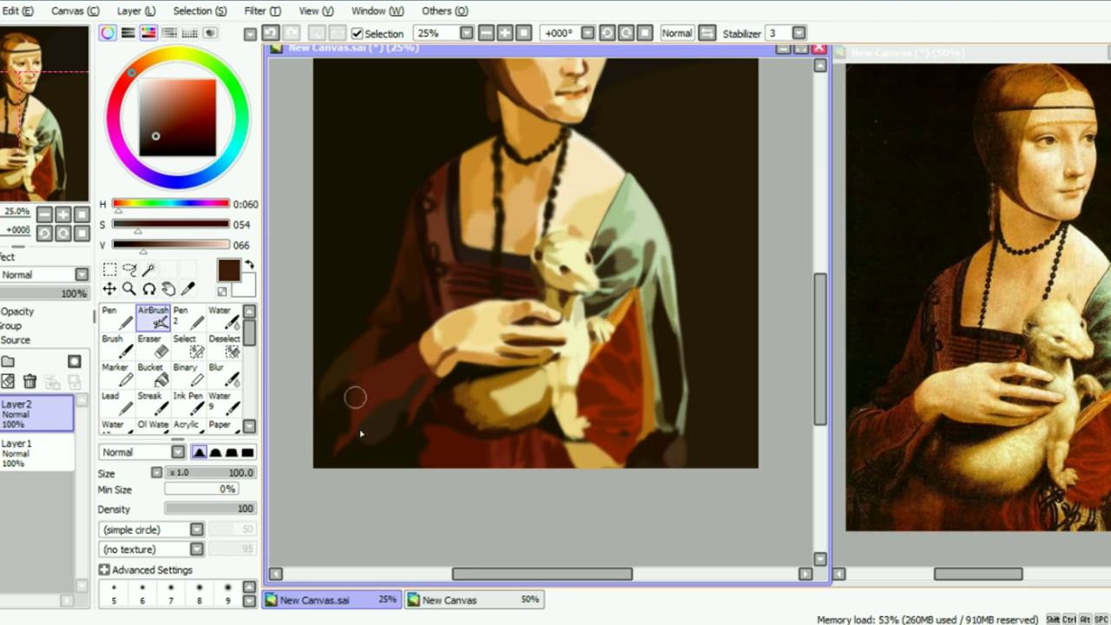
# Step: Shade the sleeve around the wrist and the folds beside the skirt with dark and reddish-brown tones sampled from the reference
pyautogui.keyDown('alt'); pyautogui.click(968, 397); pyautogui.keyUp('alt')
pyautogui.moveTo(433, 363)
pyautogui.mouseDown()
pyautogui.moveTo(426, 341)
pyautogui.moveTo(450, 313)
pyautogui.mouseUp()
pyautogui.keyDown('alt'); pyautogui.click(871, 484); pyautogui.keyUp('alt')
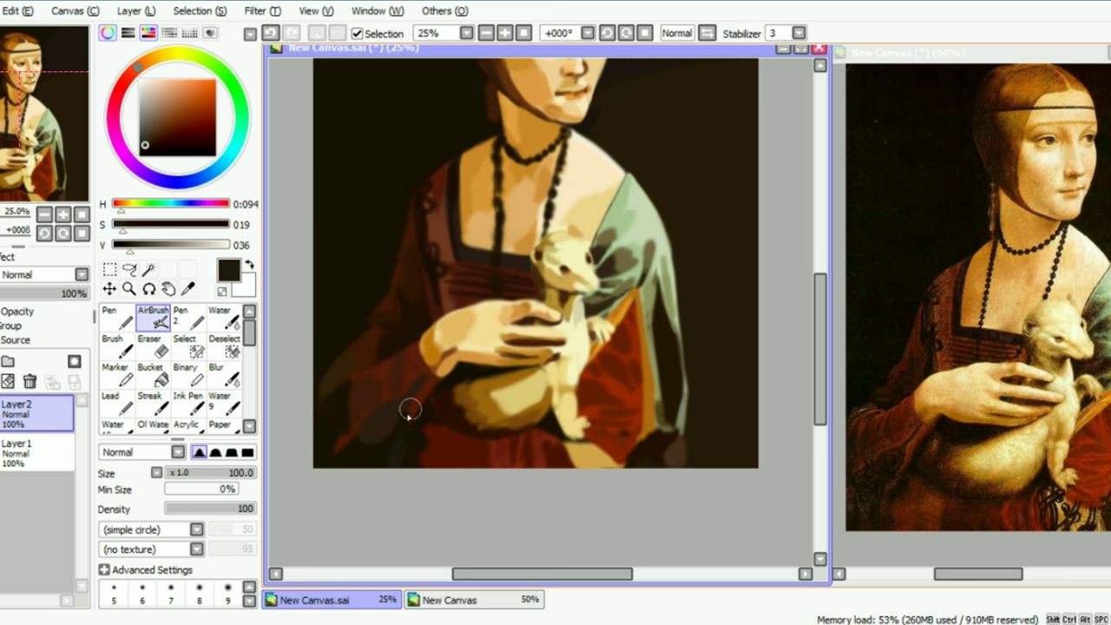
pyautogui.keyDown('alt'); pyautogui.click(905, 462); pyautogui.keyUp('alt')
pyautogui.moveTo(418, 460); pyautogui.dragTo(429, 432)
pyautogui.moveTo(4, 211); pyautogui.dragTo(2, 211)
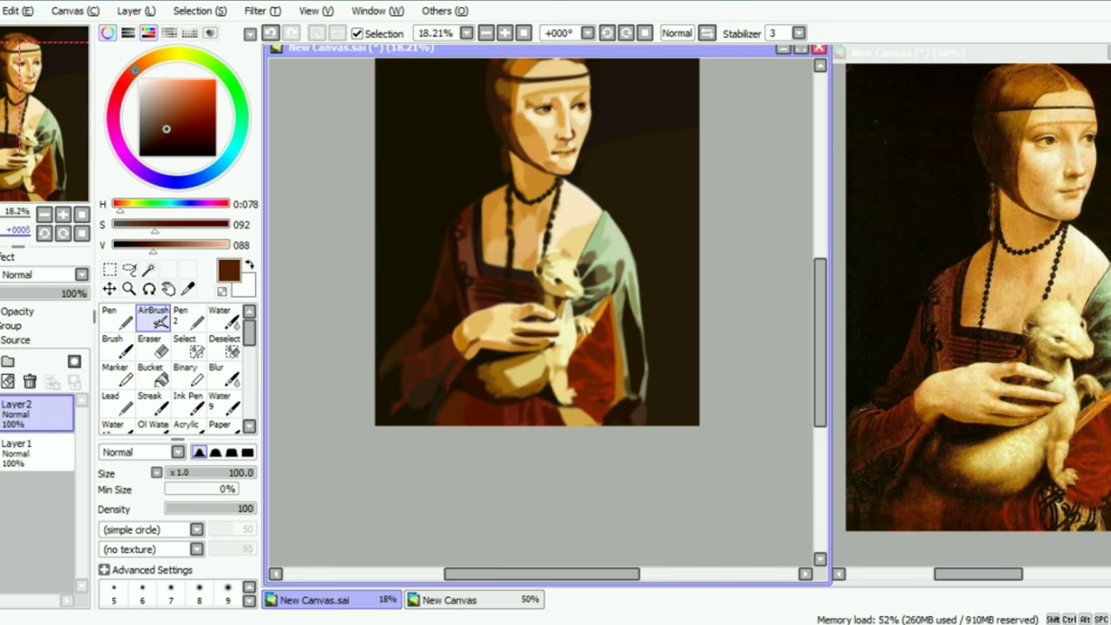
# Step: Refine the folds of the lower hanging sleeve with near-black and dark red-brown tones picked from the surrounding paint
pyautogui.keyDown('alt'); pyautogui.click(411, 412); pyautogui.keyUp('alt')
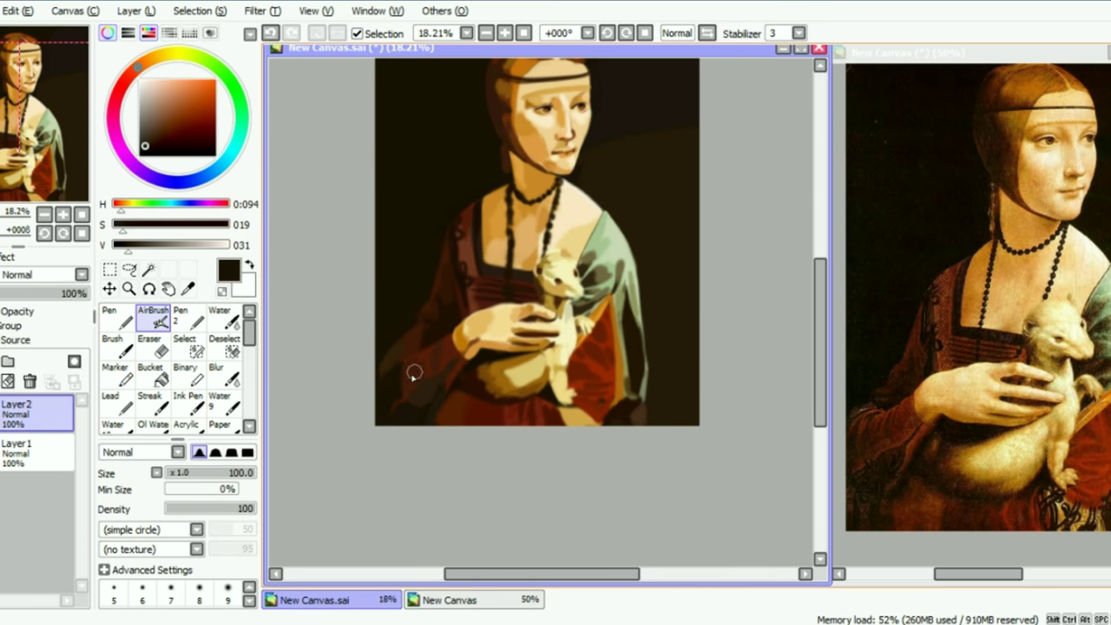
pyautogui.keyDown('alt'); pyautogui.click(404, 386); pyautogui.keyUp('alt')
pyautogui.moveTo(396, 382)
pyautogui.mouseDown()
pyautogui.moveTo(374, 386)
pyautogui.moveTo(393, 406)
pyautogui.mouseUp()
pyautogui.keyDown('alt'); pyautogui.click(420, 383); pyautogui.keyUp('alt')
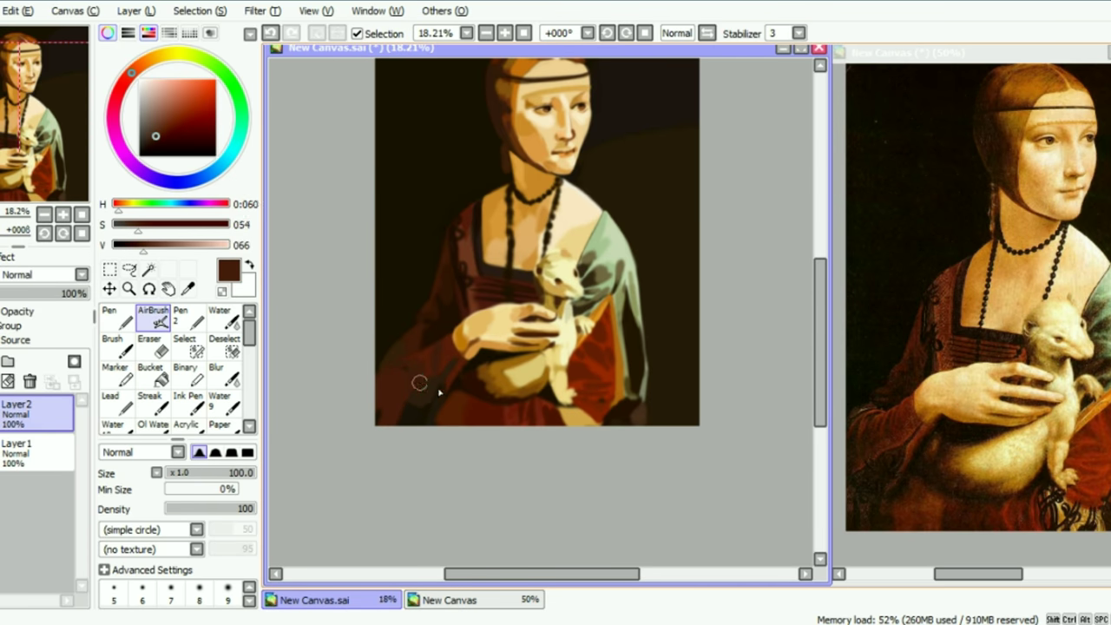
pyautogui.keyDown('alt'); pyautogui.click(413, 377); pyautogui.keyUp('alt')
pyautogui.keyDown('alt'); pyautogui.click(410, 369); pyautogui.keyUp('alt')
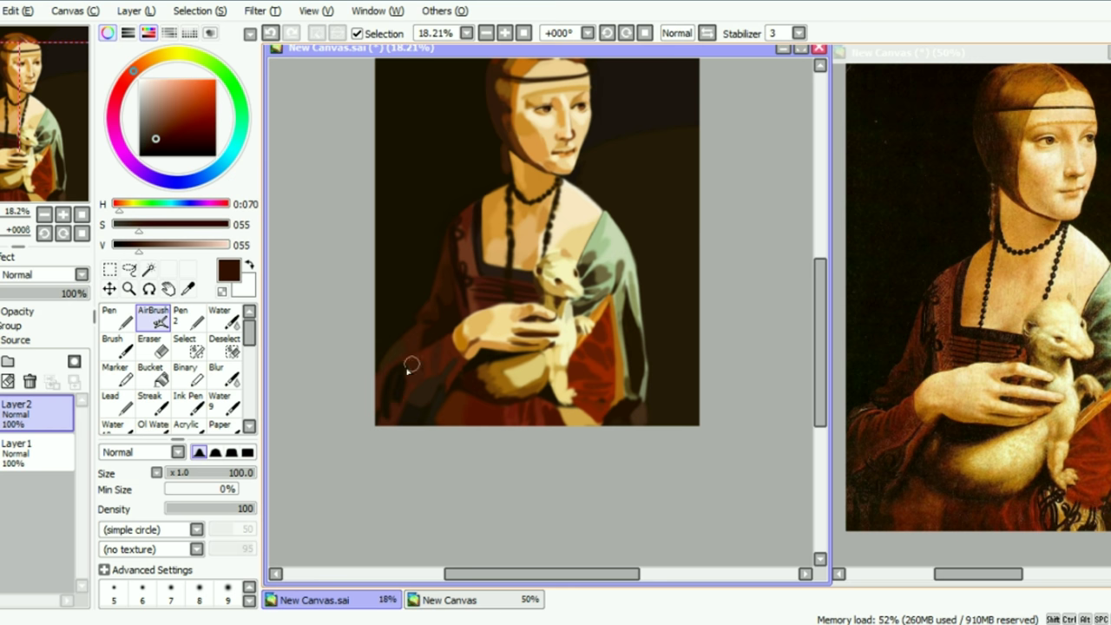
# Step: Paint dark lace-like lines over the golden patch beneath the ermine's paw with a dark brown sampled from the reference
pyautogui.moveTo(386, 318)
pyautogui.mouseDown()
pyautogui.moveTo(336, 384)
pyautogui.moveTo(328, 322)
pyautogui.mouseUp()
pyautogui.keyDown('alt'); pyautogui.click(1064, 510); pyautogui.keyUp('alt')
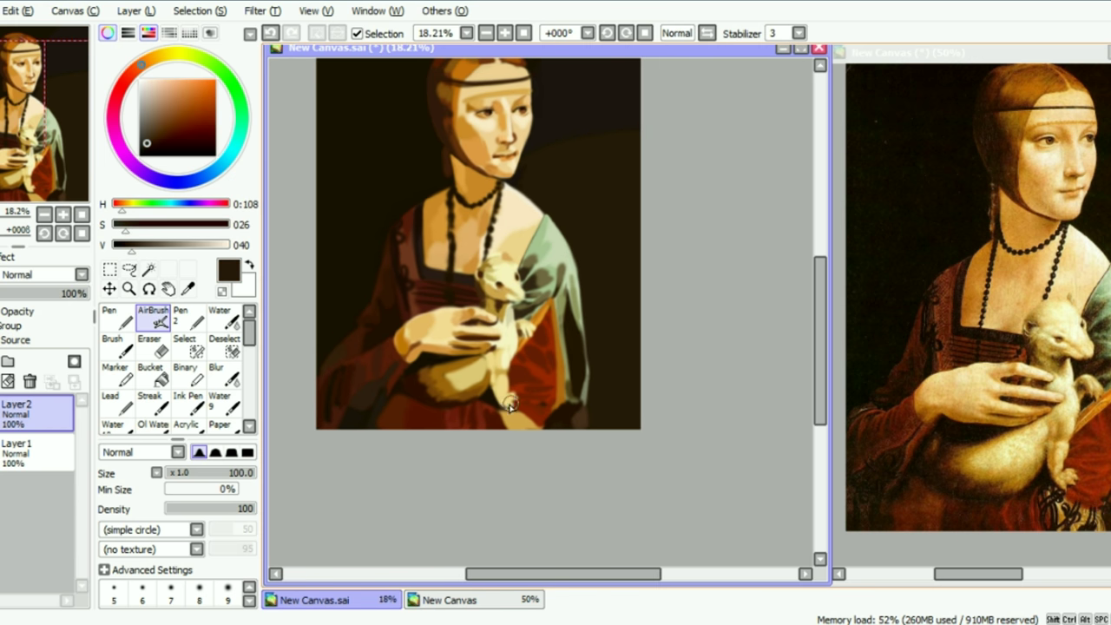
pyautogui.hotkey('ctrl', 'z')
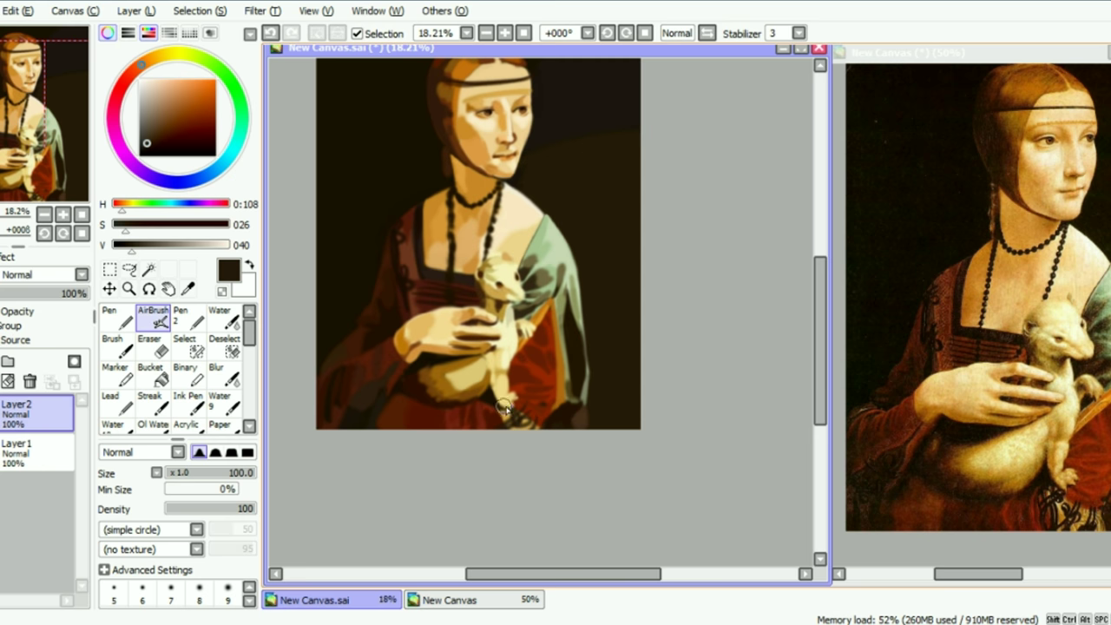
pyautogui.keyDown('alt'); pyautogui.click(508, 404); pyautogui.keyUp('alt')
# Step: Reshape the ermine's lower paw with pale yellow picked from its fur and a dark red-brown sampled from the reference
pyautogui.click(505, 33)
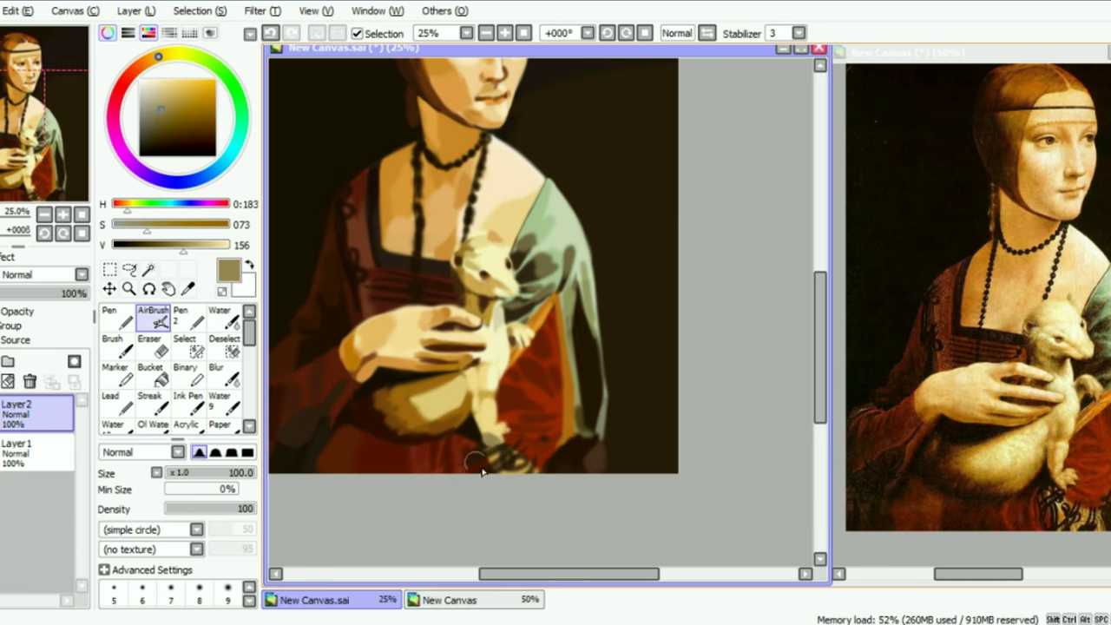
pyautogui.hotkey('ctrl', 'z')
pyautogui.rightClick(489, 434)
pyautogui.moveTo(485, 431); pyautogui.dragTo(490, 439)
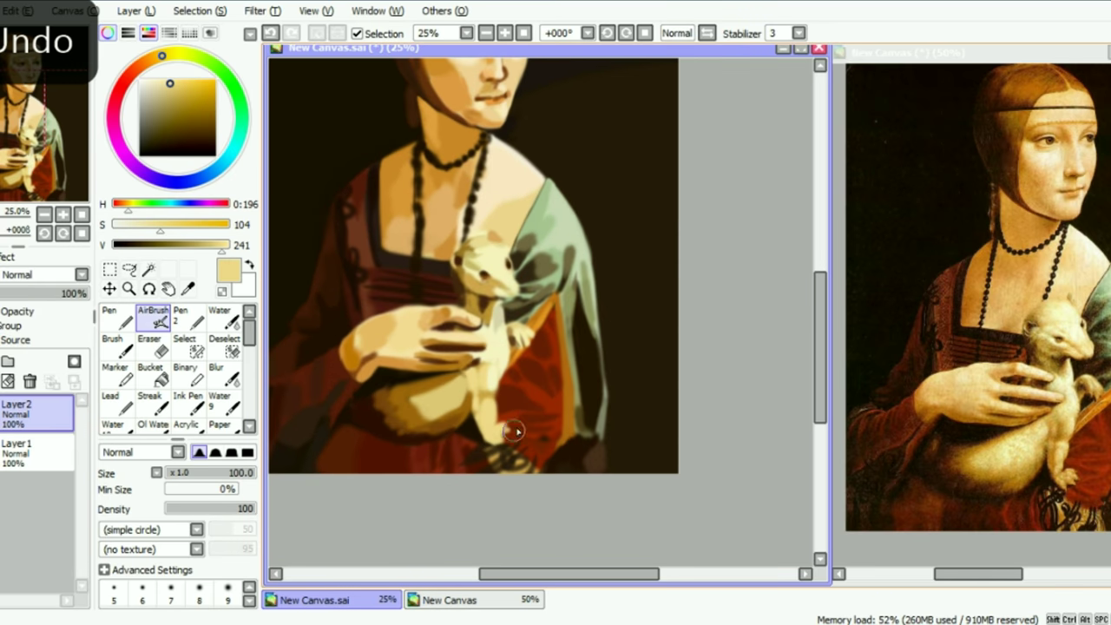
pyautogui.keyDown('alt'); pyautogui.click(1069, 493); pyautogui.keyUp('alt')
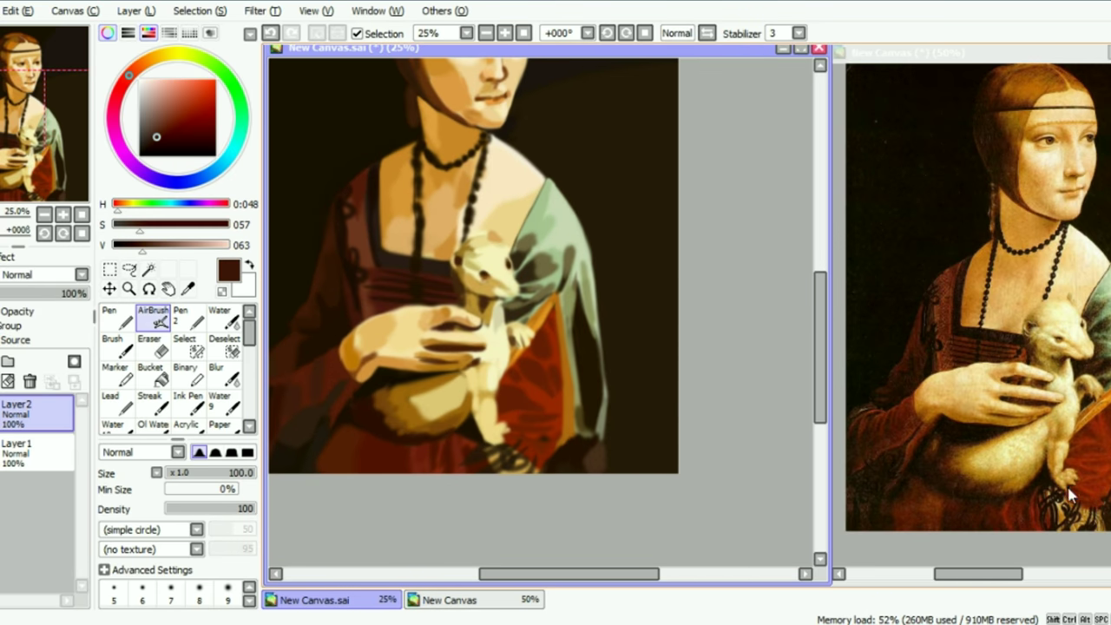
pyautogui.keyDown('alt'); pyautogui.click(501, 432); pyautogui.keyUp('alt')
# Step: Shade the edge of the ermine's front leg with a golden tone sampled from the reference
pyautogui.moveTo(640, 336)
pyautogui.mouseDown()
pyautogui.moveTo(655, 337)
pyautogui.moveTo(654, 327)
pyautogui.mouseUp()
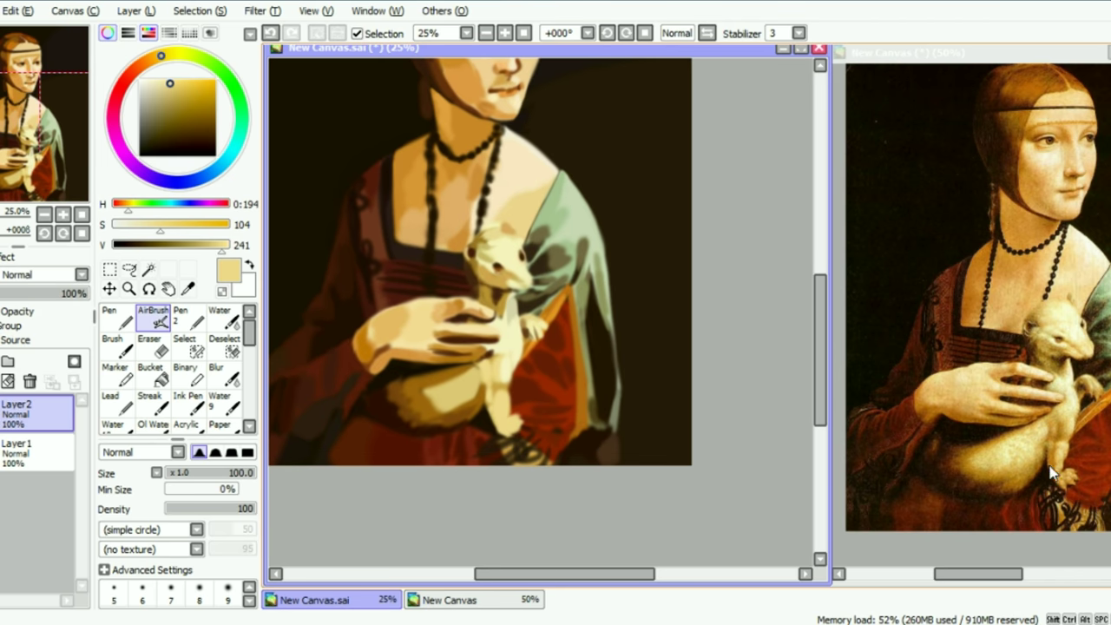
pyautogui.rightClick(1052, 473)
pyautogui.moveTo(486, 383); pyautogui.dragTo(484, 394)
pyautogui.hotkey('ctrl', 'z')
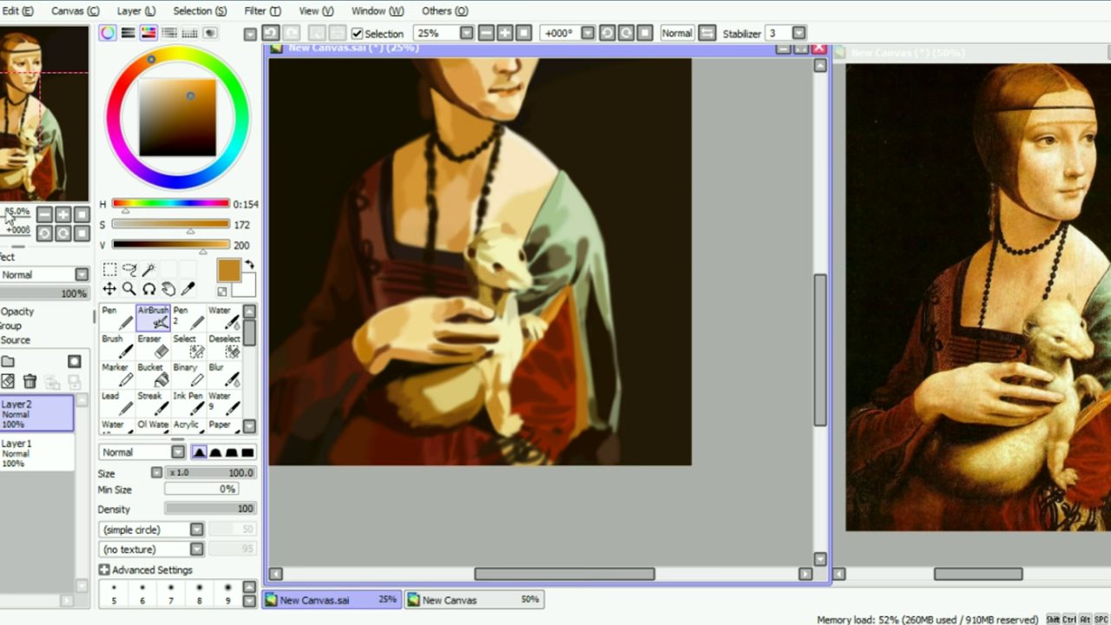
# Step: Paint the braid beside the lady's neck with a light brown sampled from the reference
pyautogui.moveTo(36, 178)
pyautogui.mouseDown()
pyautogui.moveTo(10, 139)
pyautogui.moveTo(13, 165)
pyautogui.mouseUp()
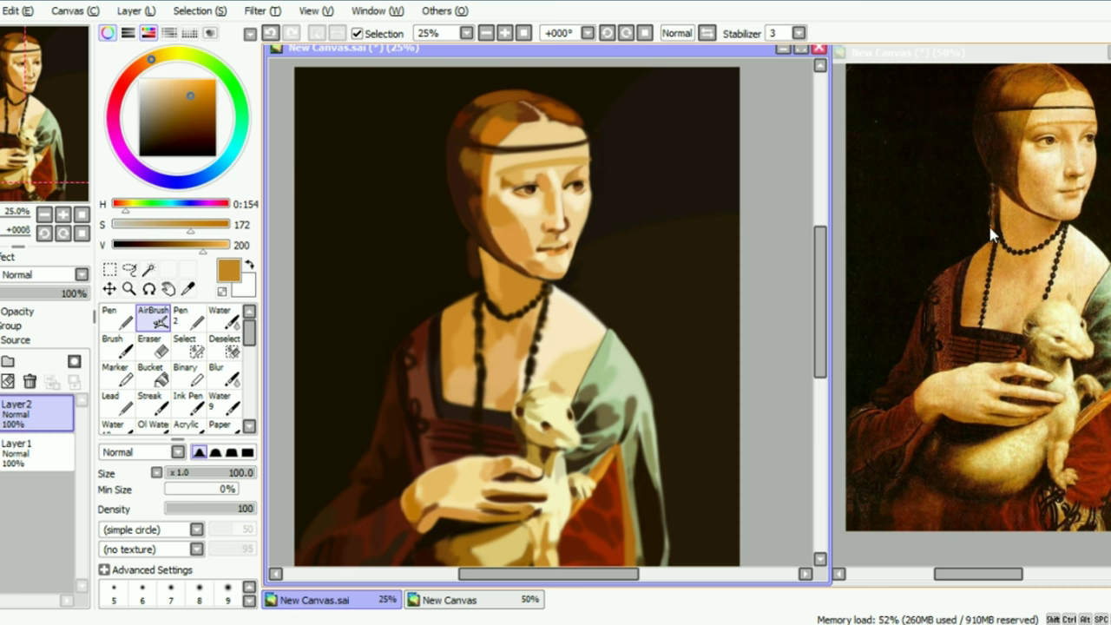
pyautogui.keyDown('alt'); pyautogui.click(992, 233); pyautogui.keyUp('alt')
pyautogui.hotkey('ctrl', 'z')
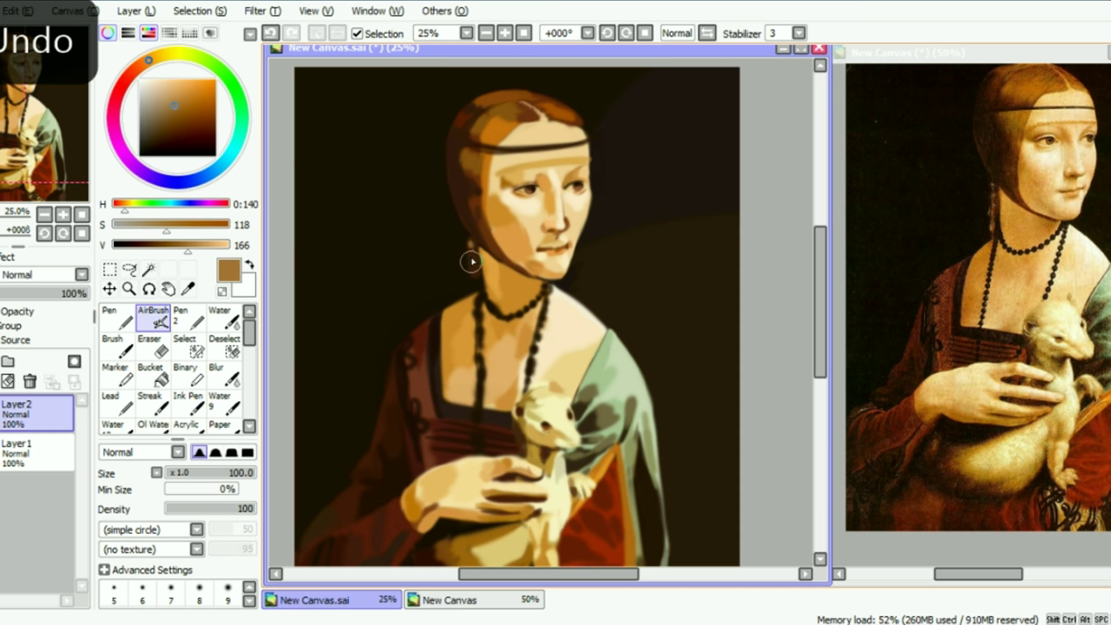
# Step: Show the reference at 33.33% and highlight the shoulder and outer edge of the green cloak with a pale grey-green
pyautogui.moveTo(45, 146)
pyautogui.mouseDown()
pyautogui.moveTo(37, 178)
pyautogui.moveTo(40, 154)
pyautogui.moveTo(51, 174)
pyautogui.mouseUp()
pyautogui.click(449, 600)
pyautogui.click(486, 34)
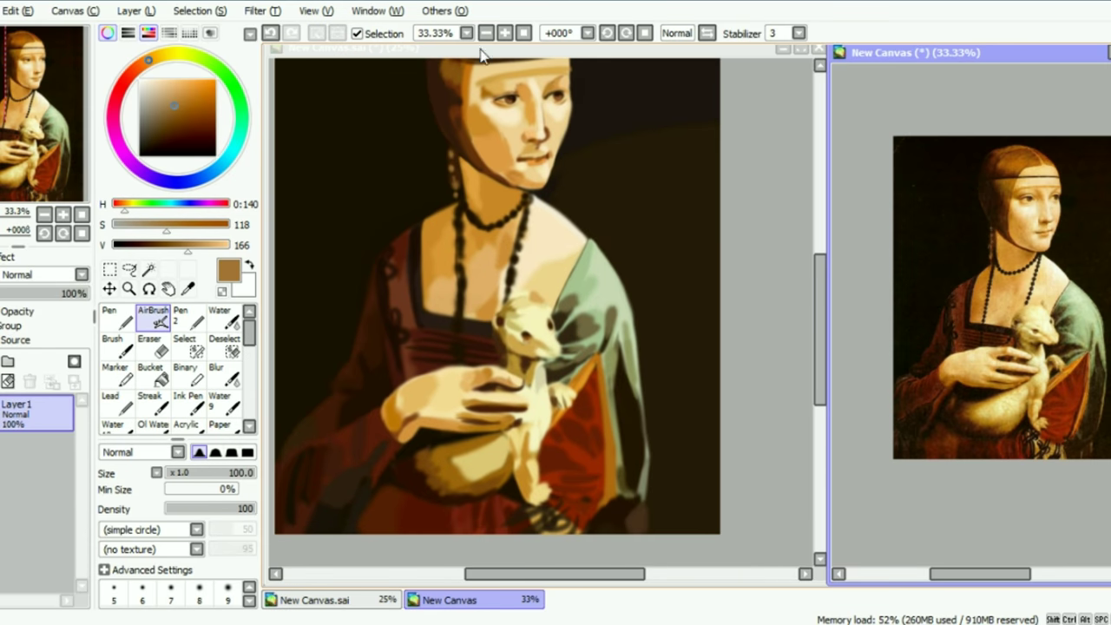
pyautogui.keyDown('alt'); pyautogui.click(605, 330); pyautogui.keyUp('alt')
pyautogui.click(590, 252)
pyautogui.moveTo(598, 262); pyautogui.dragTo(624, 297)
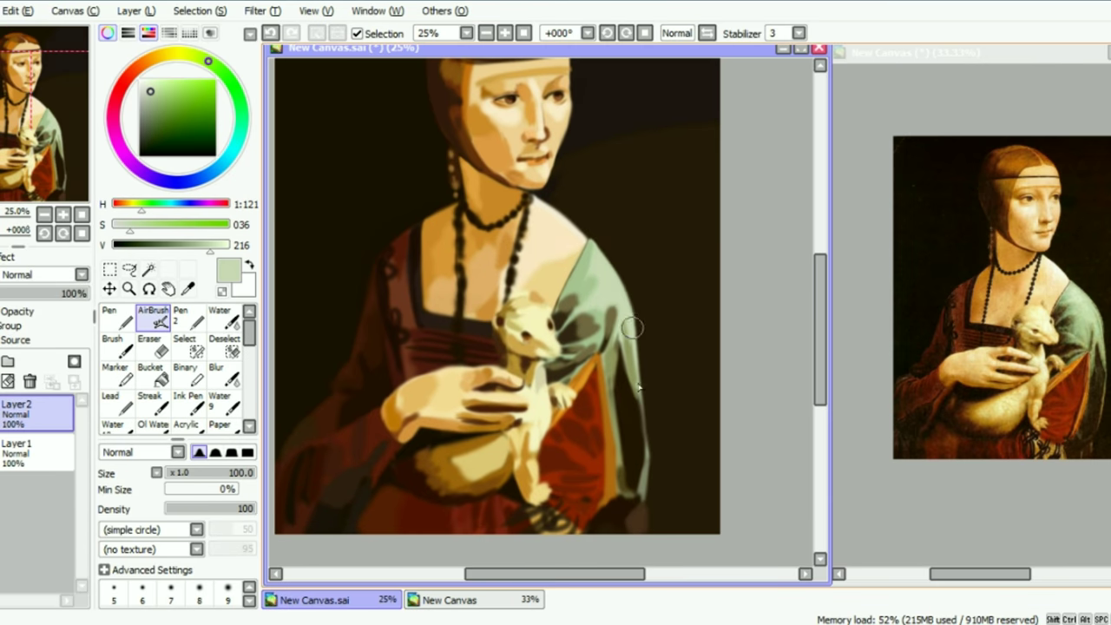